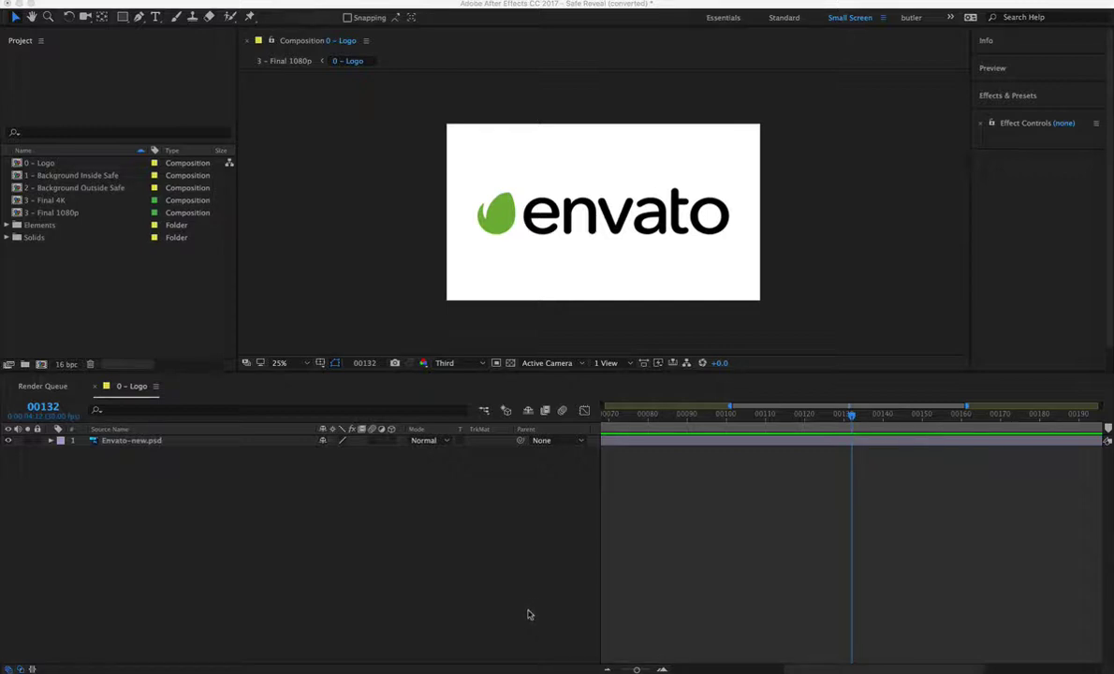
click(579, 580)
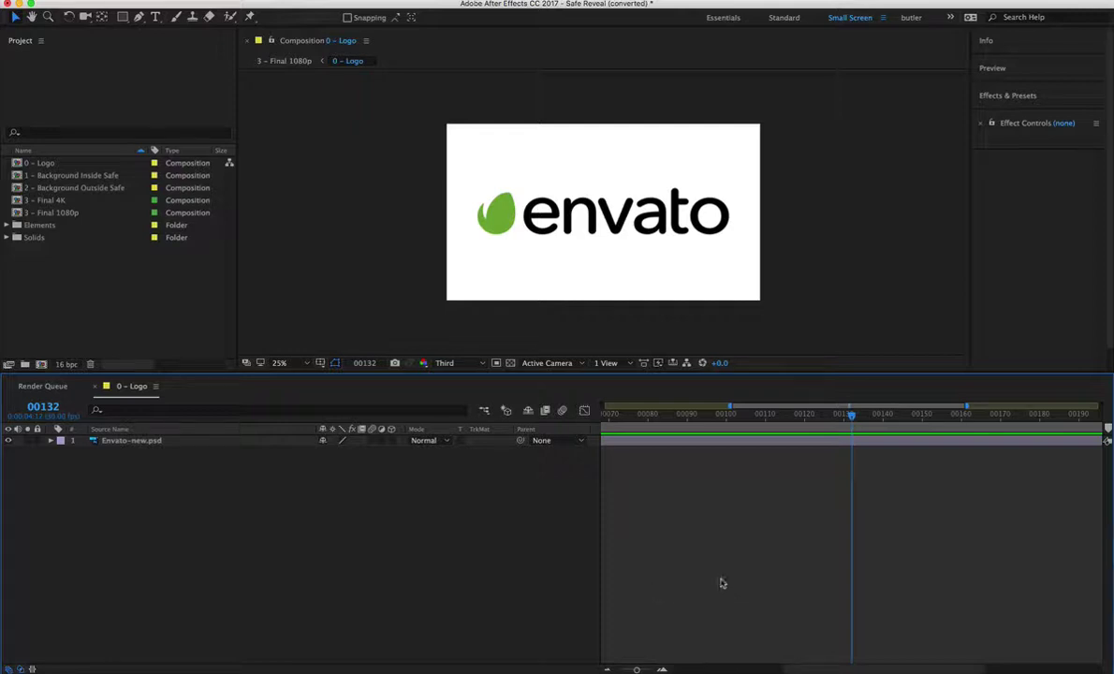
drag(754, 572, 838, 503)
drag(98, 295, 81, 278)
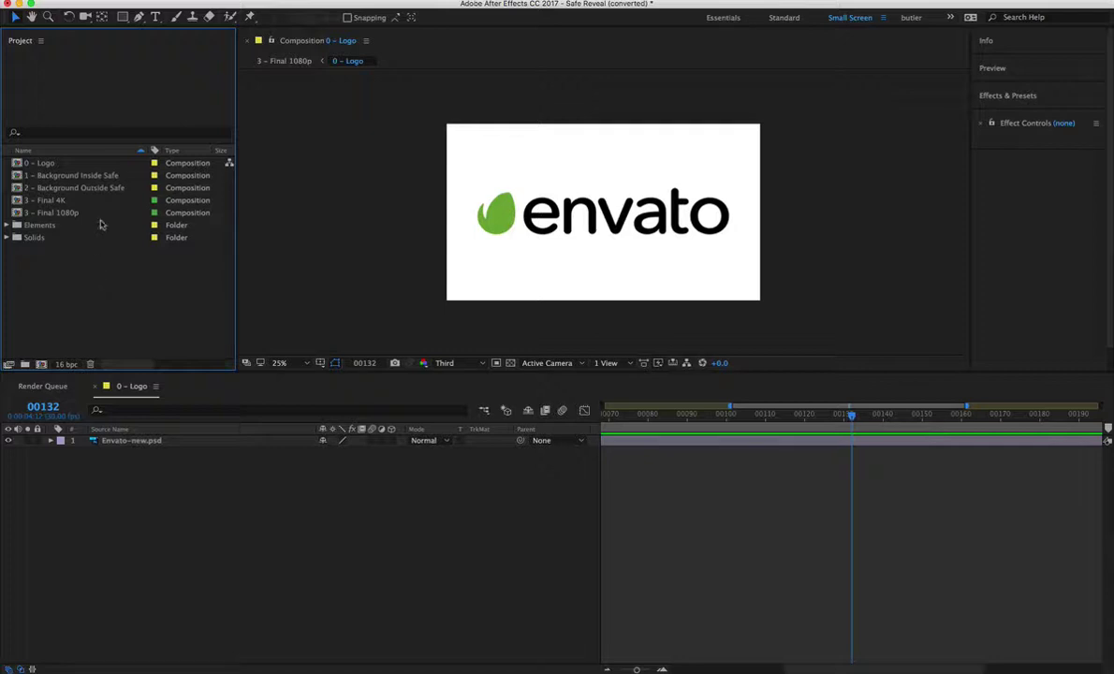
click(66, 164)
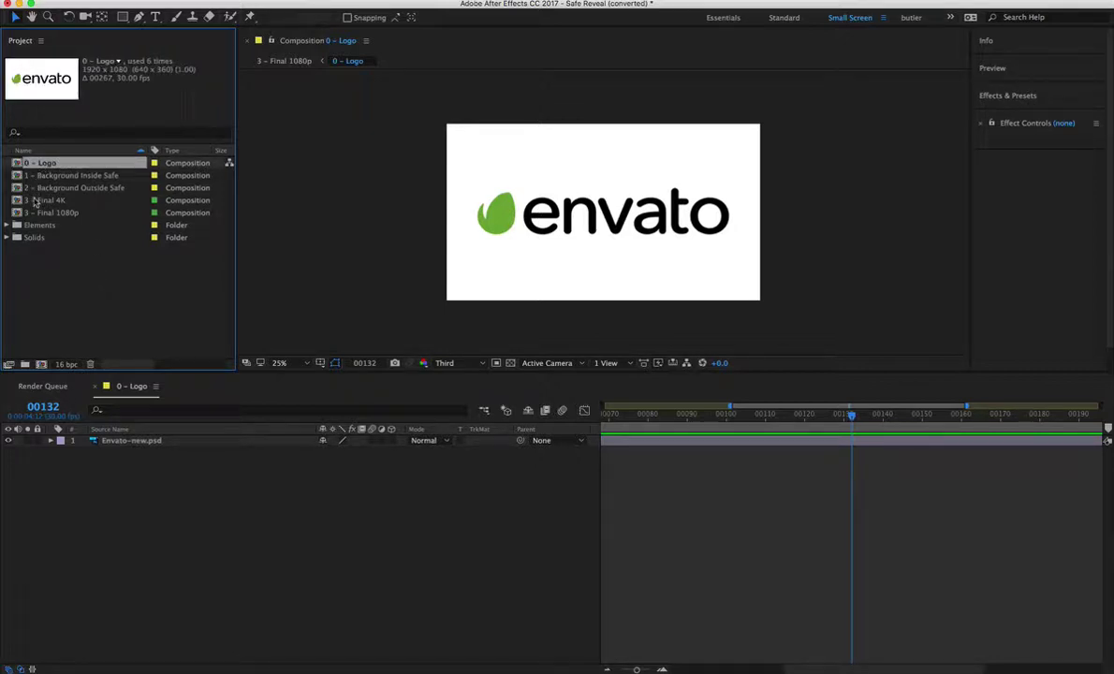
click(54, 249)
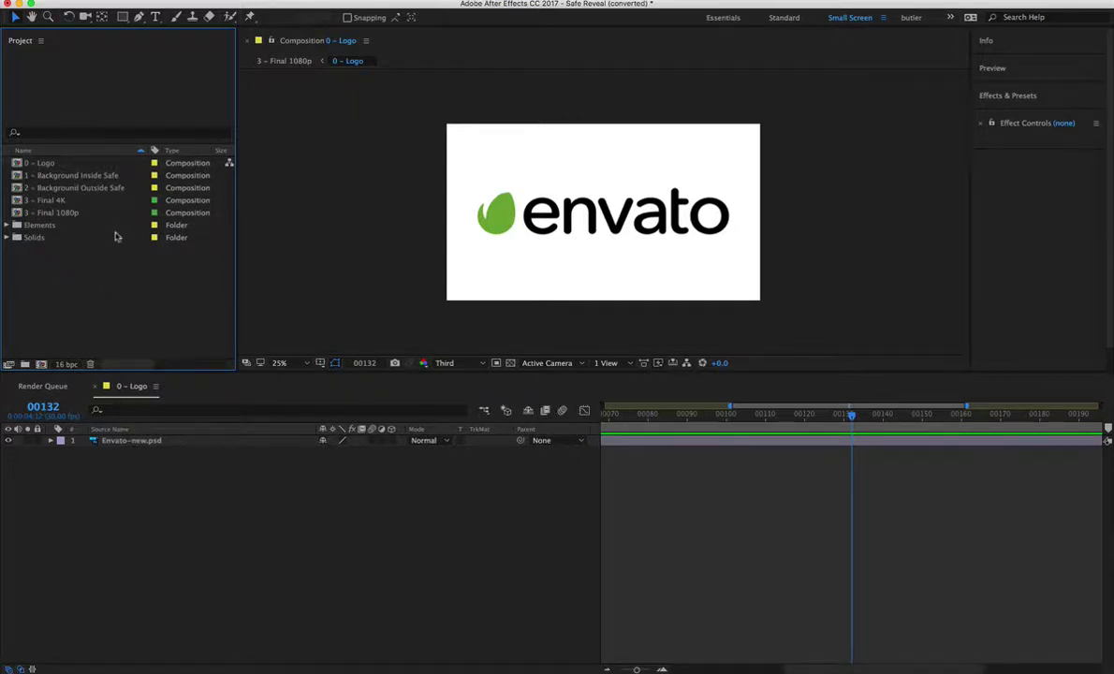
click(59, 166)
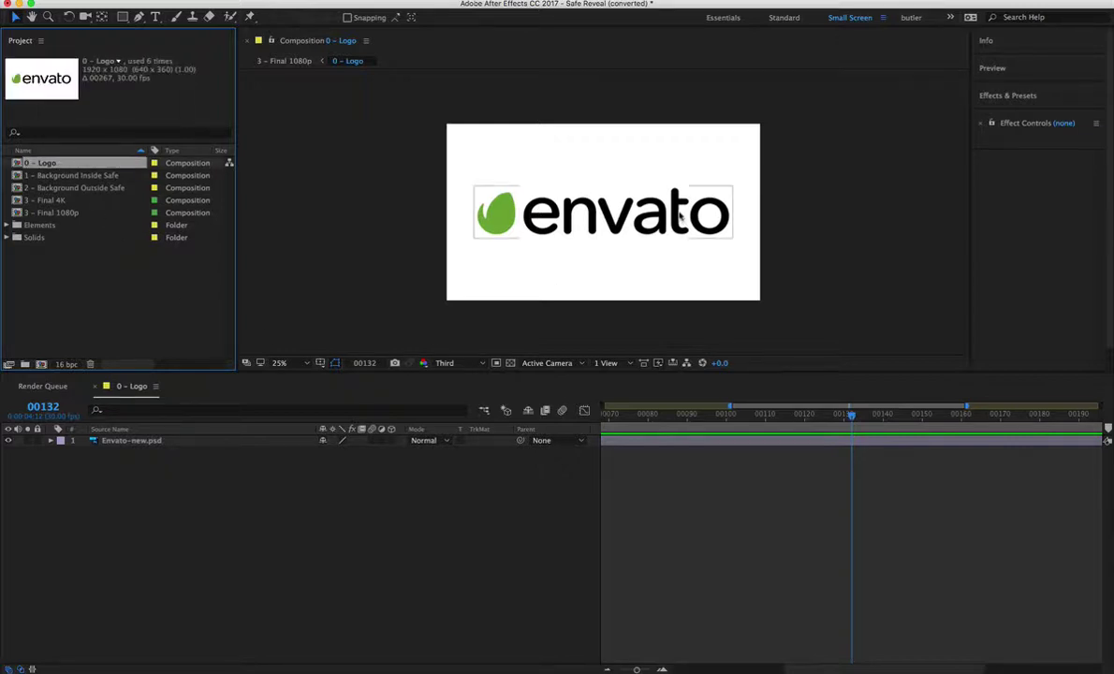
click(593, 208)
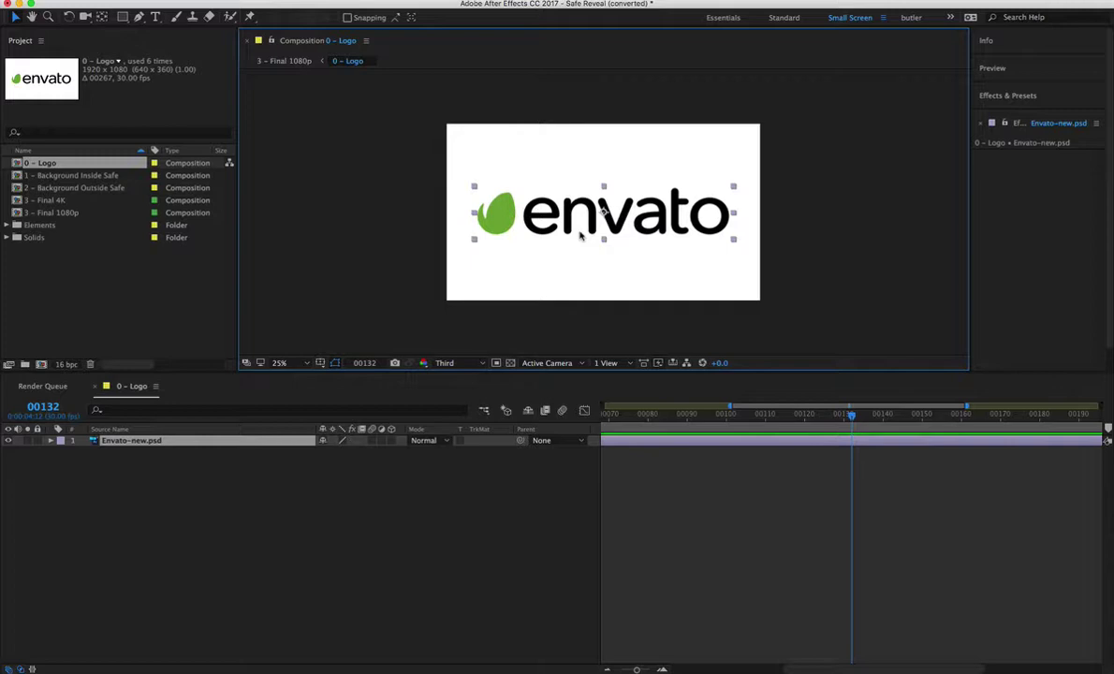
mouse_move(577, 240)
mouse_down()
mouse_move(560, 221)
mouse_move(586, 242)
mouse_move(585, 226)
mouse_up()
click(247, 495)
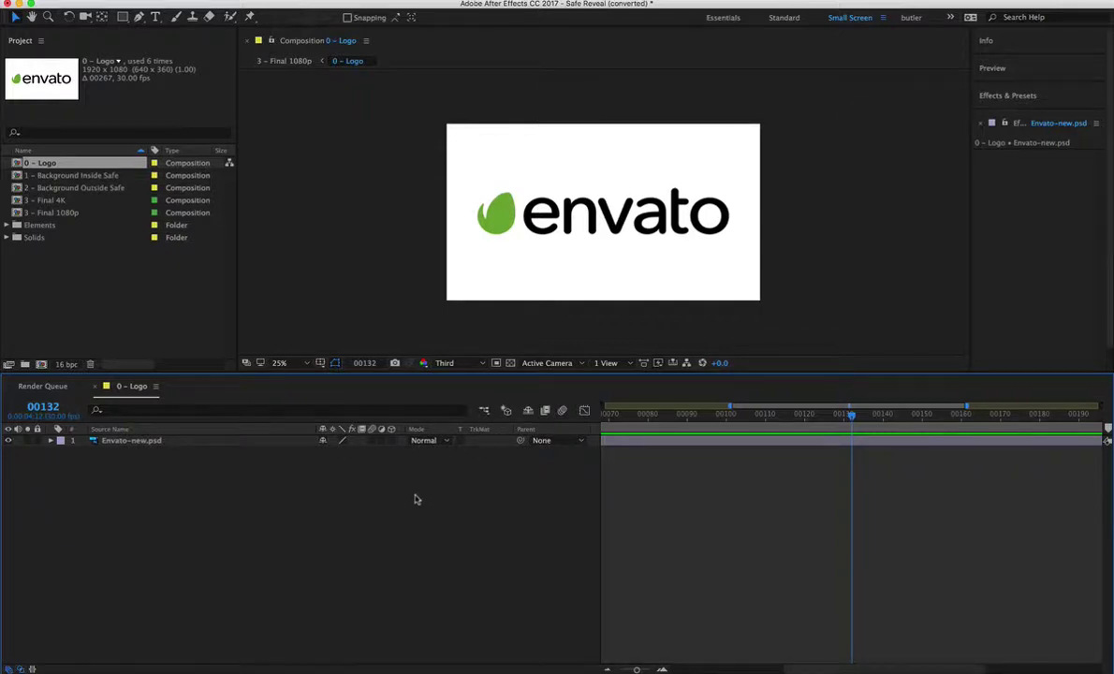
Add a text layer reading "asdfasdf" below the logo in the 0 – Logo composition
key(super+t)
click(555, 263)
text(asdf)
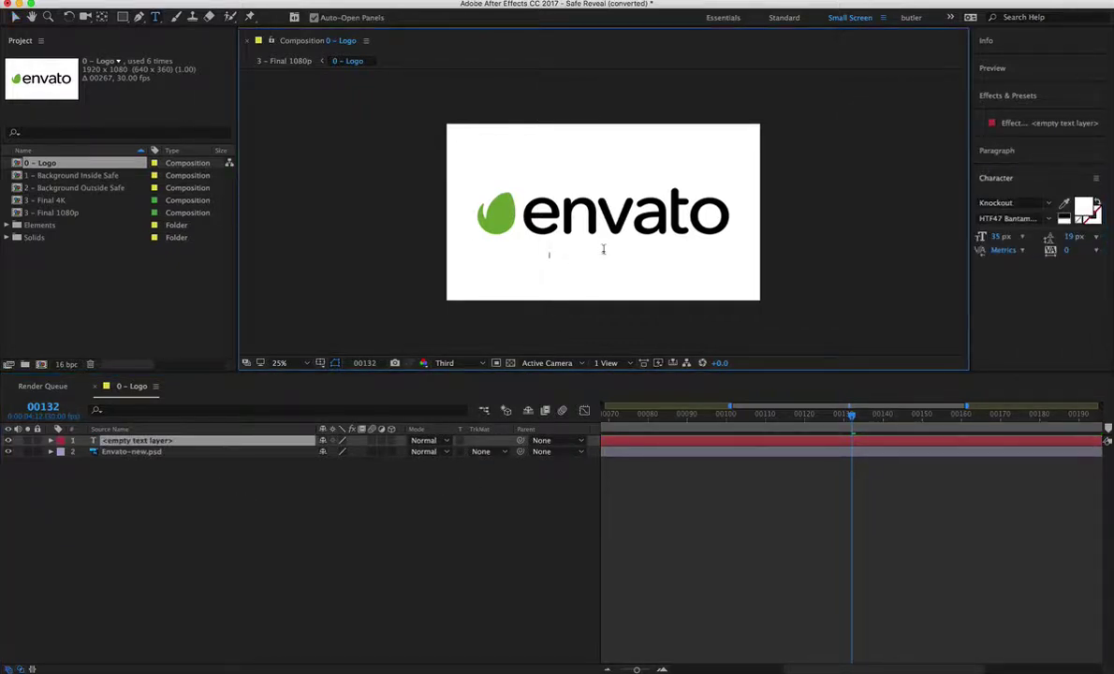
text(asdf)
Set the fill of the whole "asdfasdf" text to black and its font size to 395 px
key(super+a)
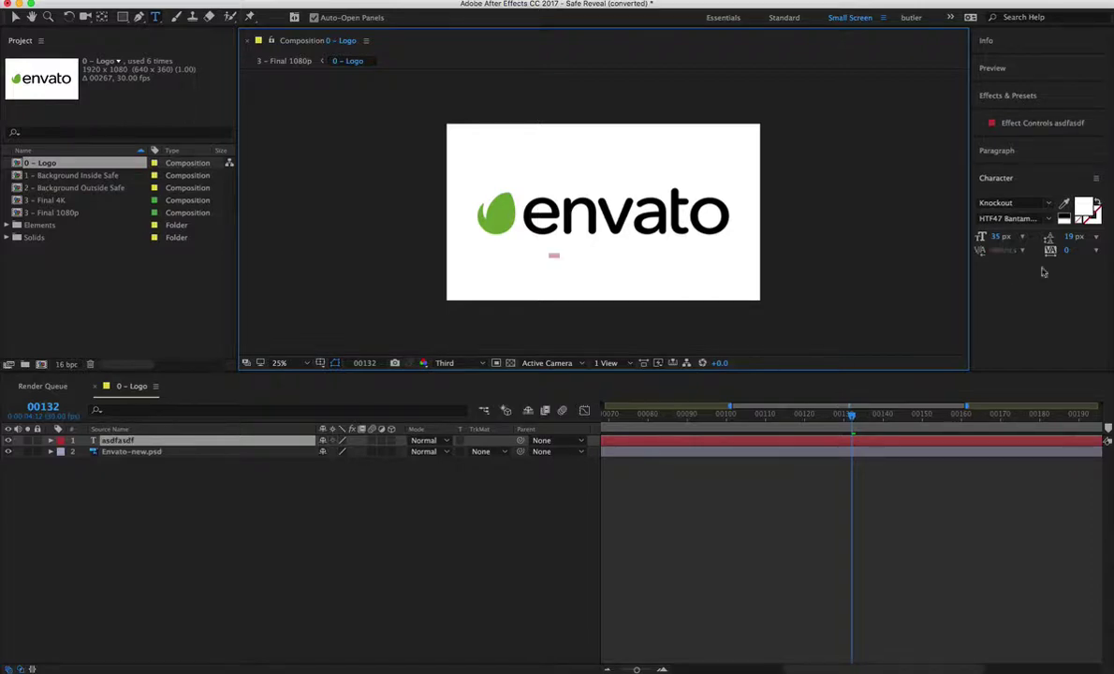
click(1065, 215)
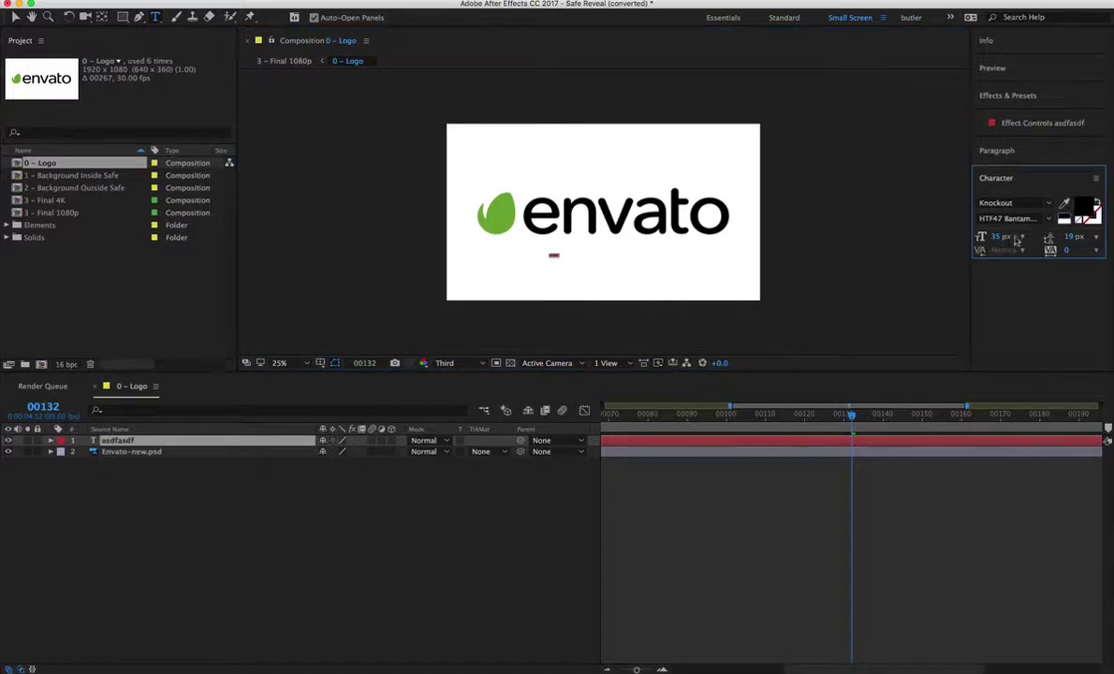
drag(998, 236, 1113, 237)
key(super+Return)
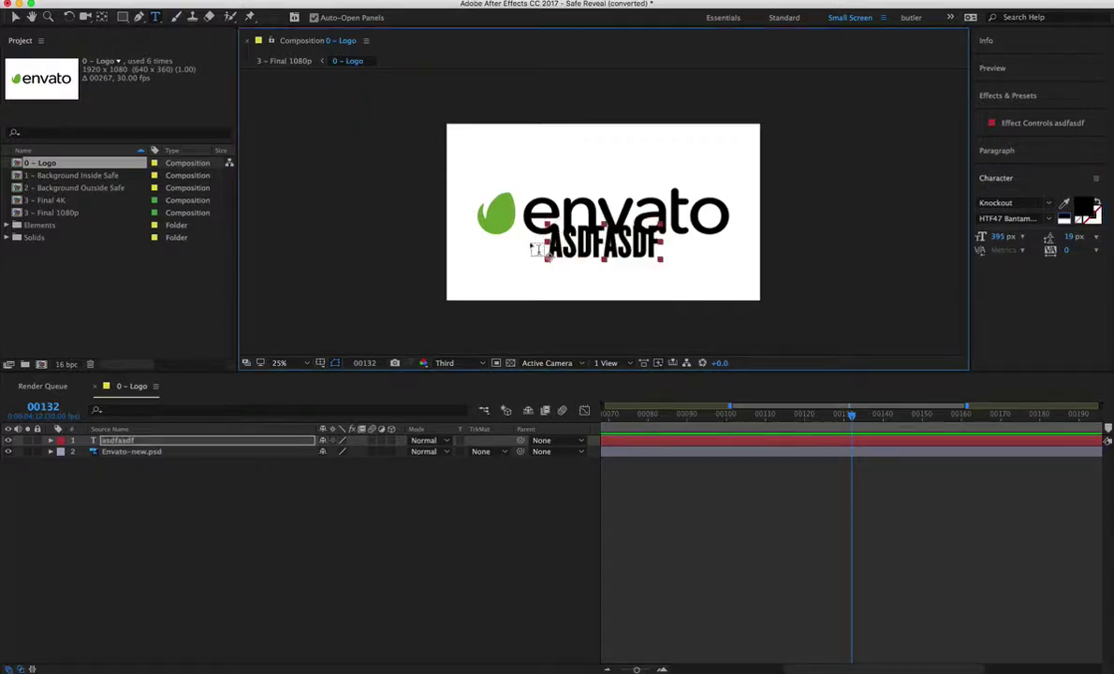
Move the "asdfasdf" text up over the Envato logo and delete the Envato-new.psd layer
key(v)
drag(609, 242, 609, 224)
click(707, 215)
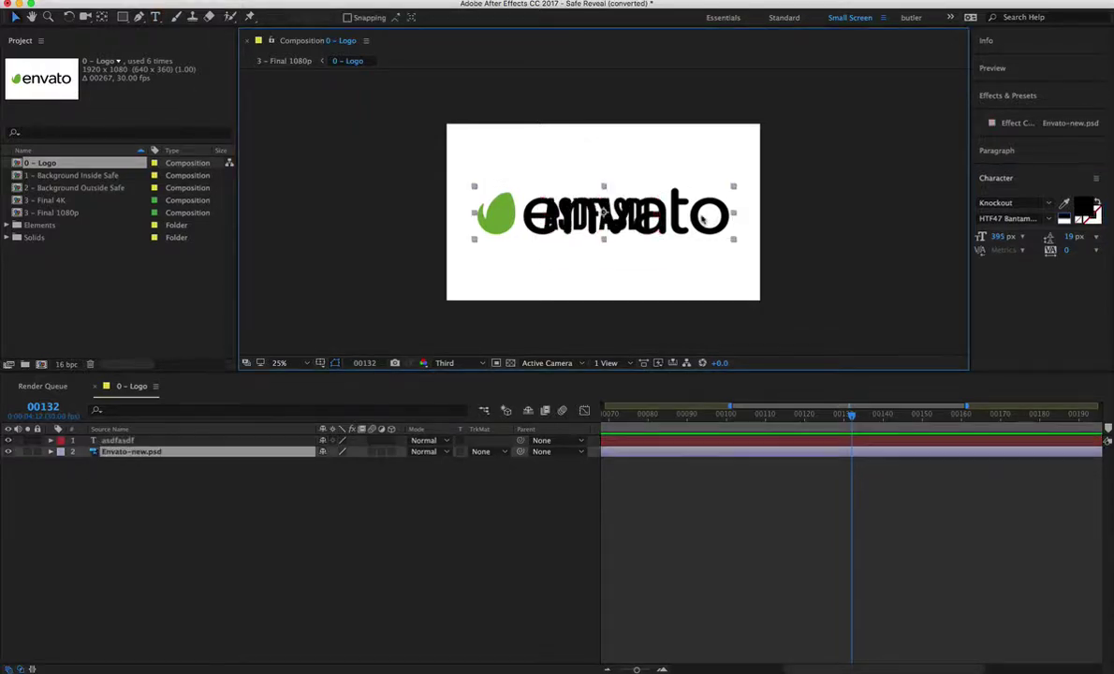
key(Delete)
Replace the placeholder text with "Hello"
click(608, 223)
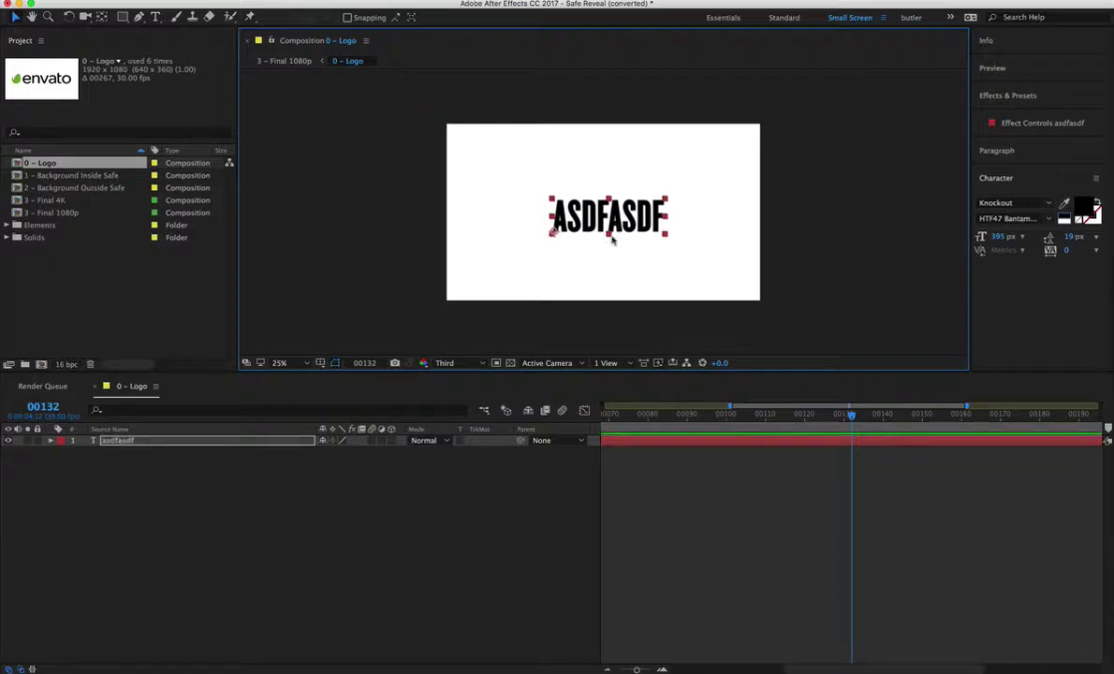
double_click(567, 217)
text(Hello)
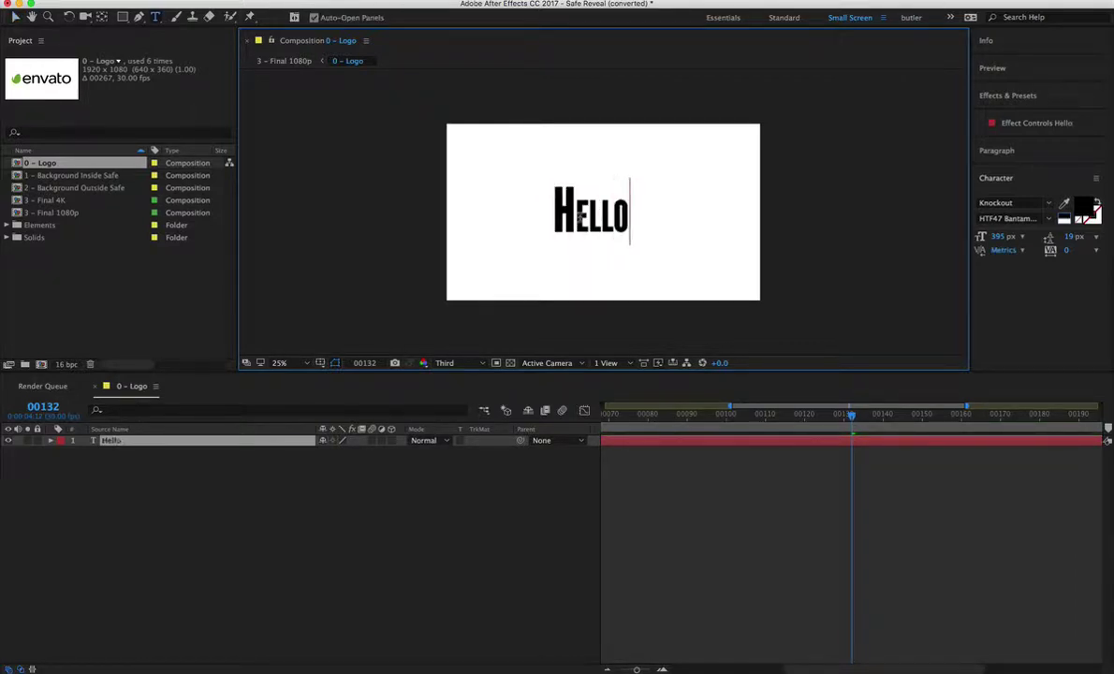
key(KP_Enter)
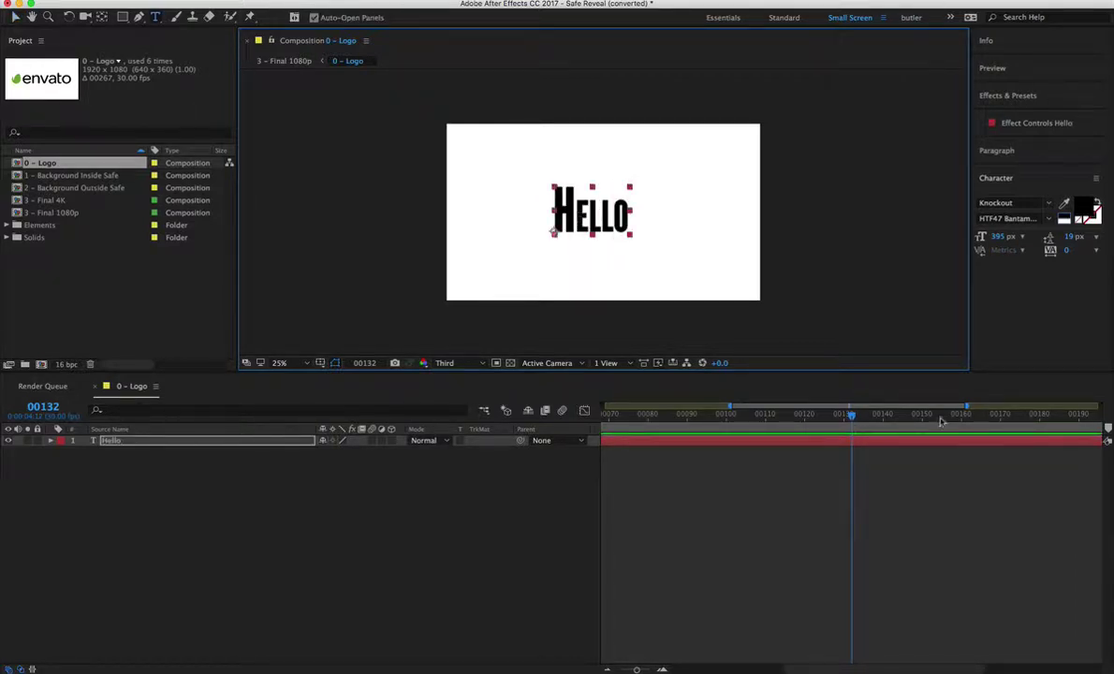
Show the title and action safe guides and centre the "Hello" text in the frame
key(v)
key(apostrophe)
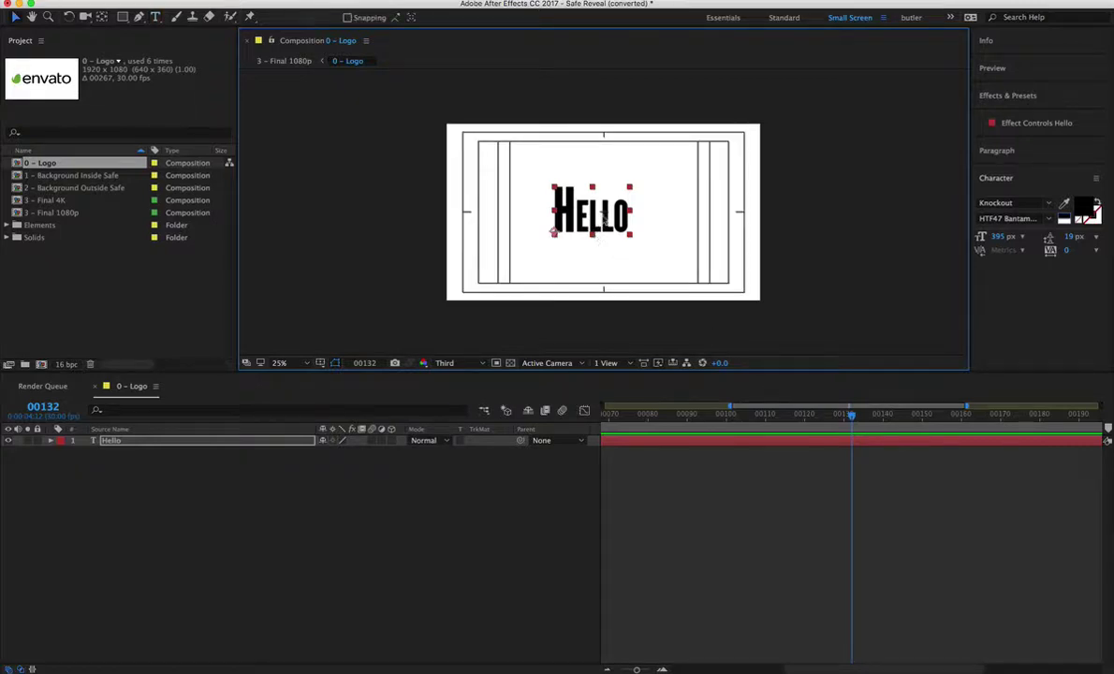
drag(591, 218, 617, 221)
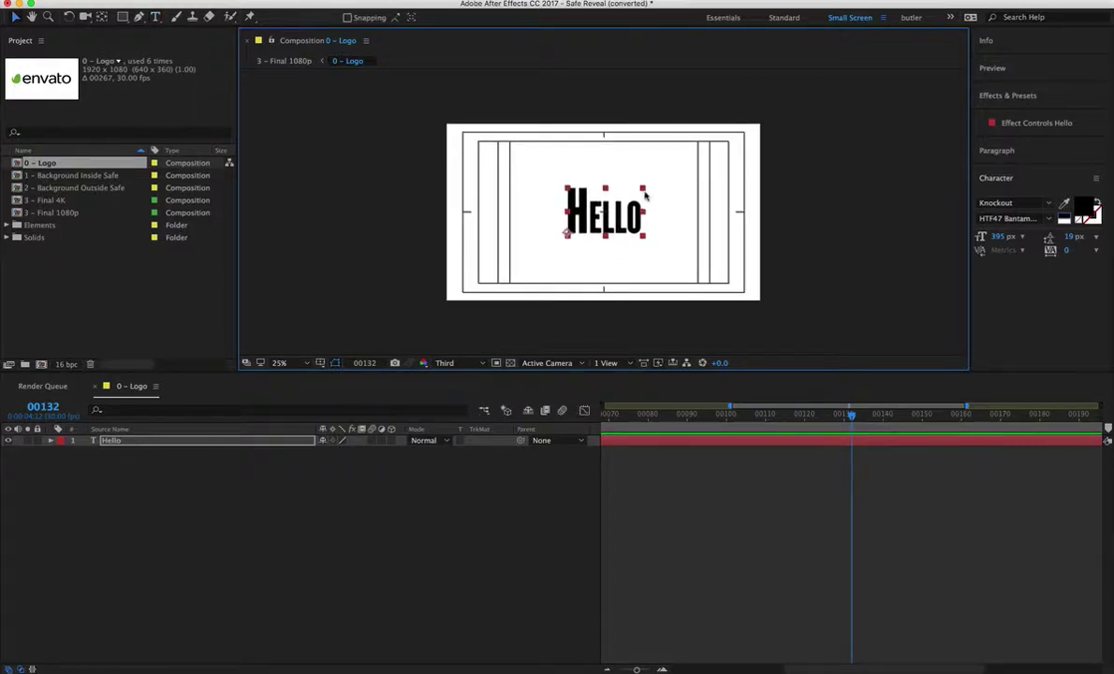
click(640, 562)
Open the 3 – Final 1080p composition and examine how the "Hello" text renders inside the safe
click(125, 273)
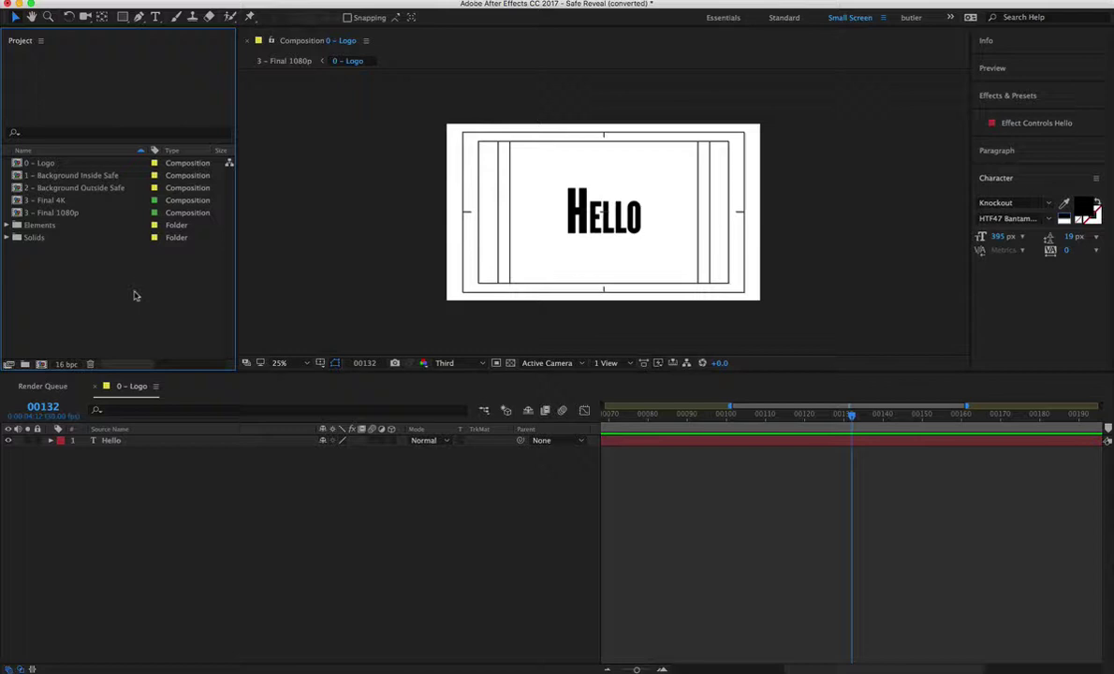
click(89, 177)
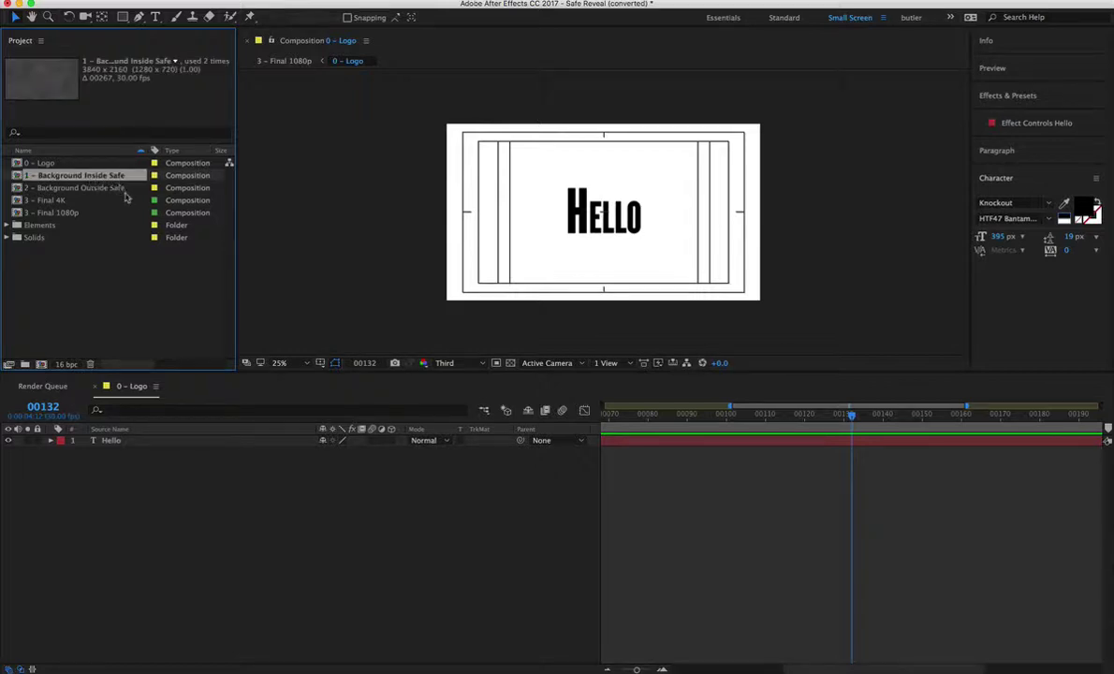
click(73, 214)
double_click(70, 214)
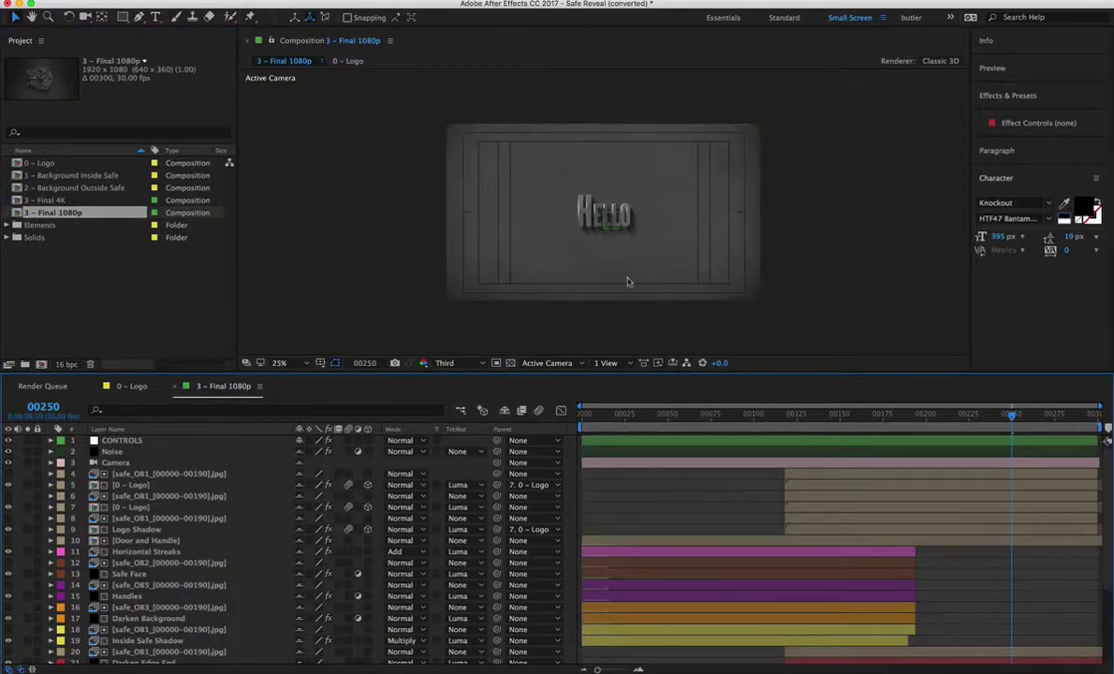
scroll(599, 286, up, 2)
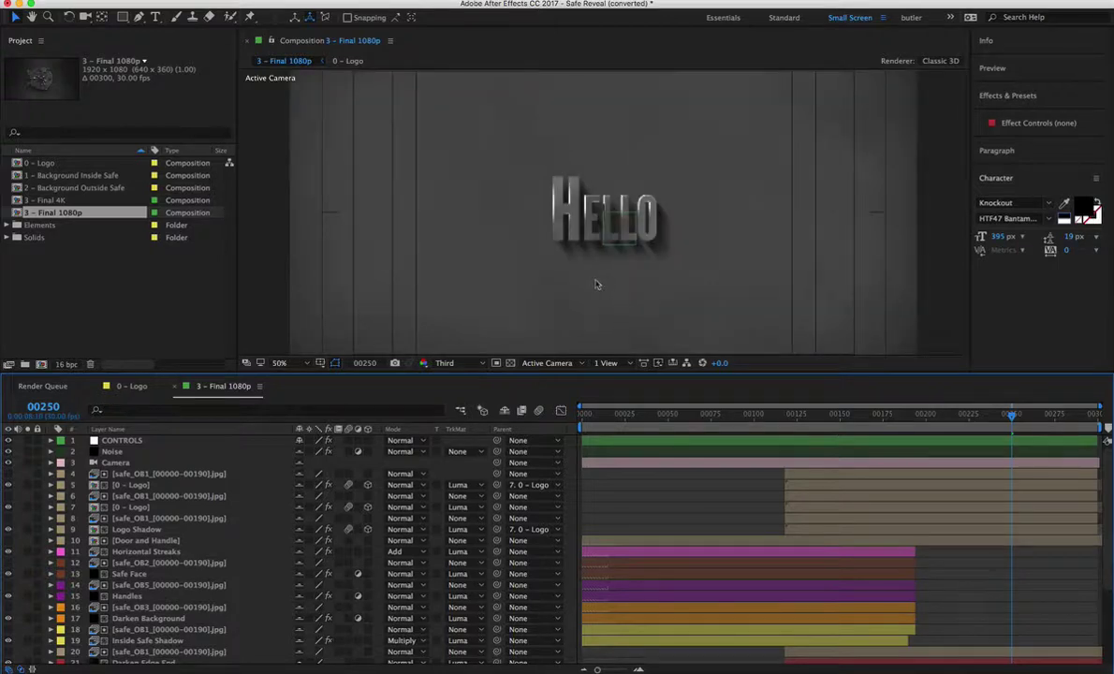
key(comma)
key(comma)
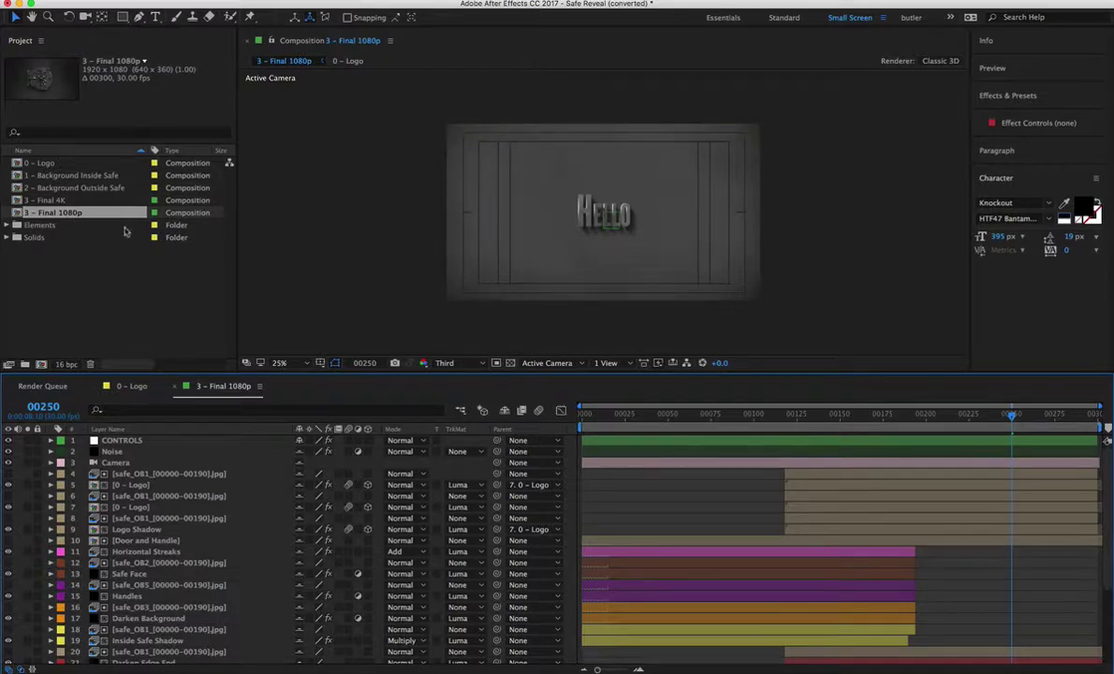
Open the 1 – Background Inside Safe composition and display the Background layer's effect settings
click(103, 178)
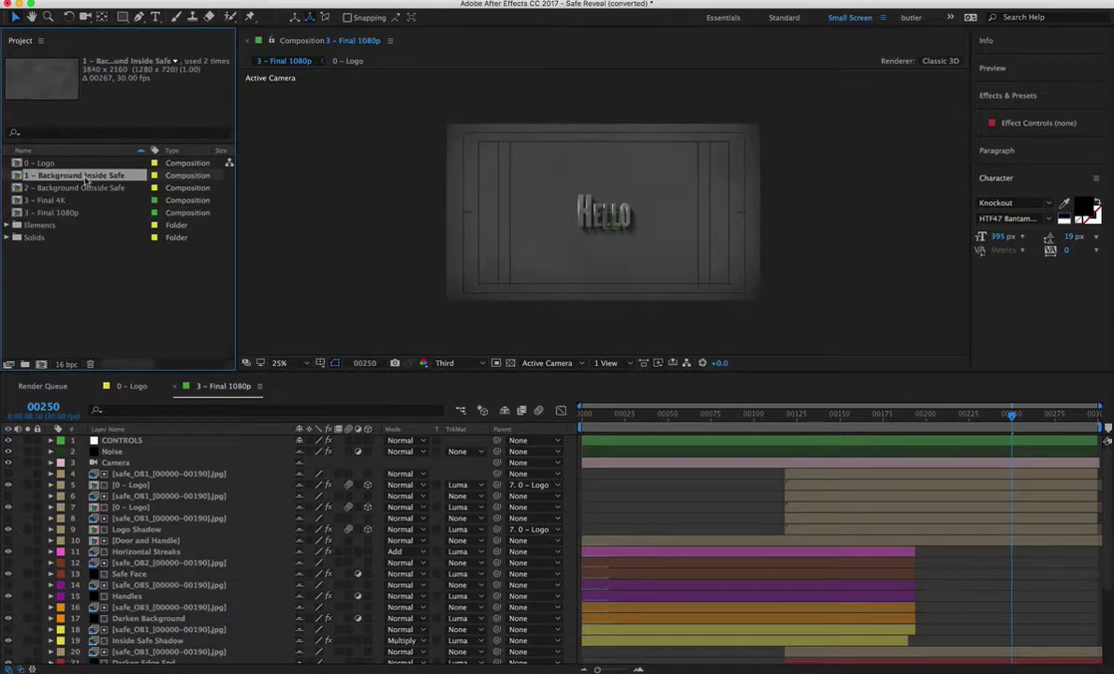
double_click(84, 177)
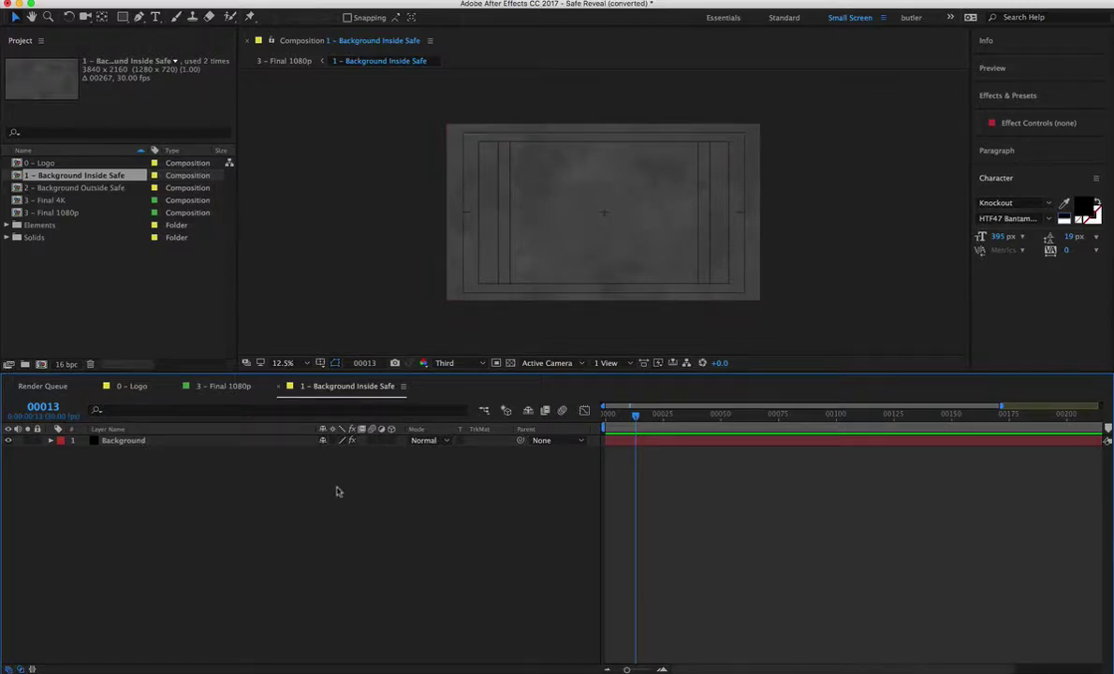
click(299, 440)
click(1034, 122)
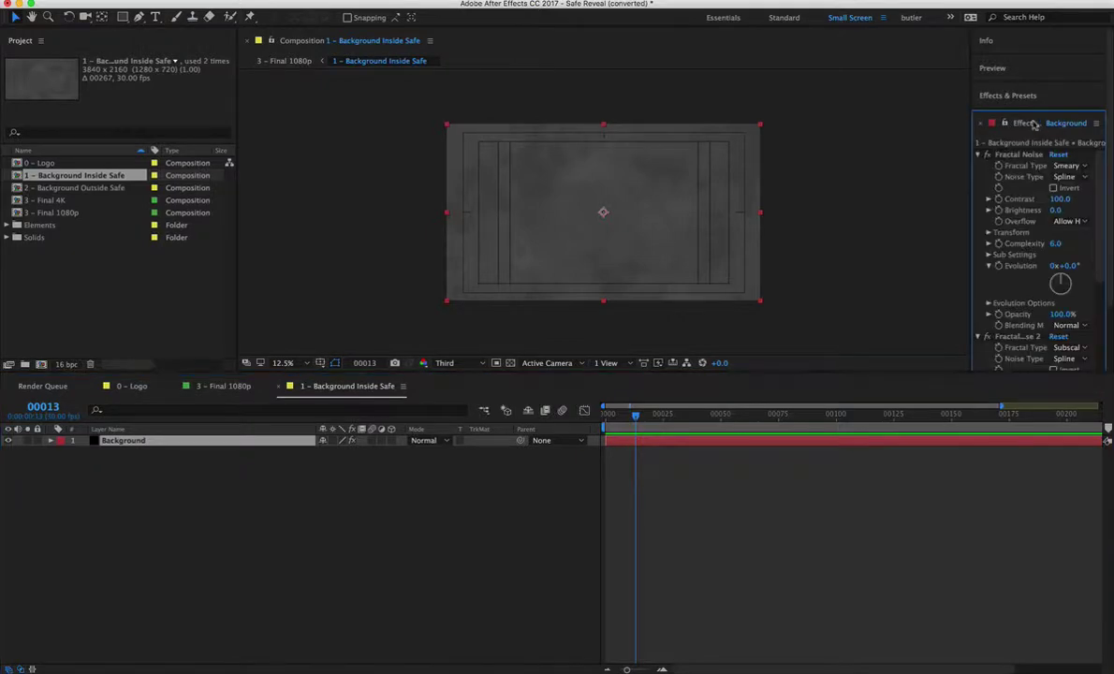
Search the effects for "paint" and apply Paint Bucket to the Background layer
click(1011, 95)
click(1021, 116)
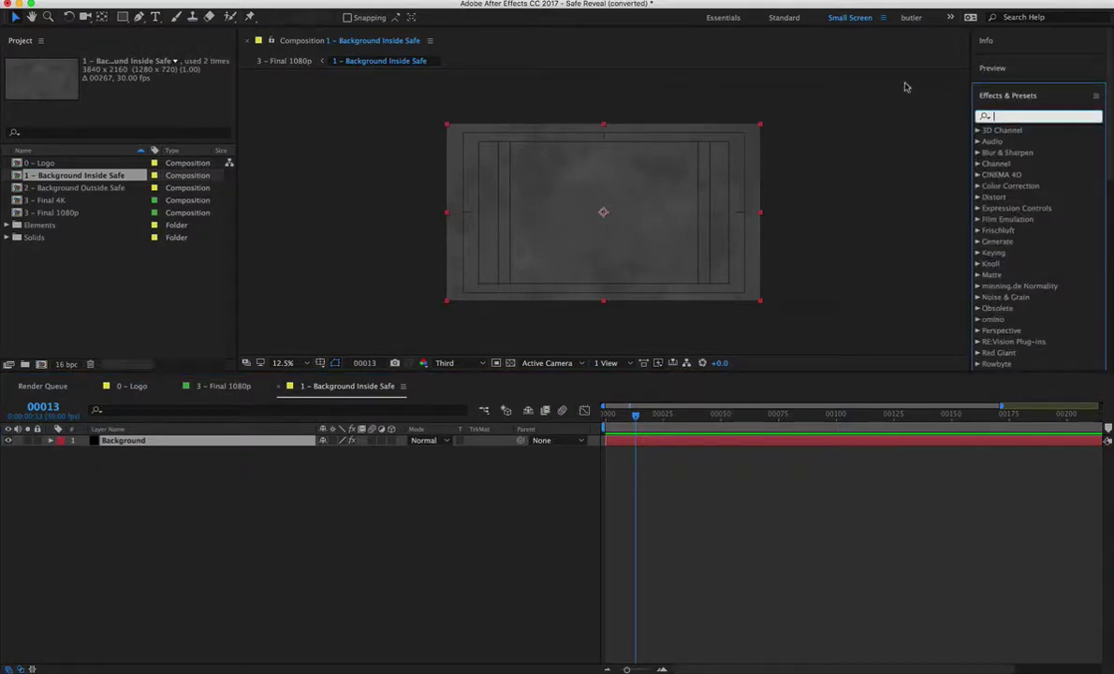
text(pai)
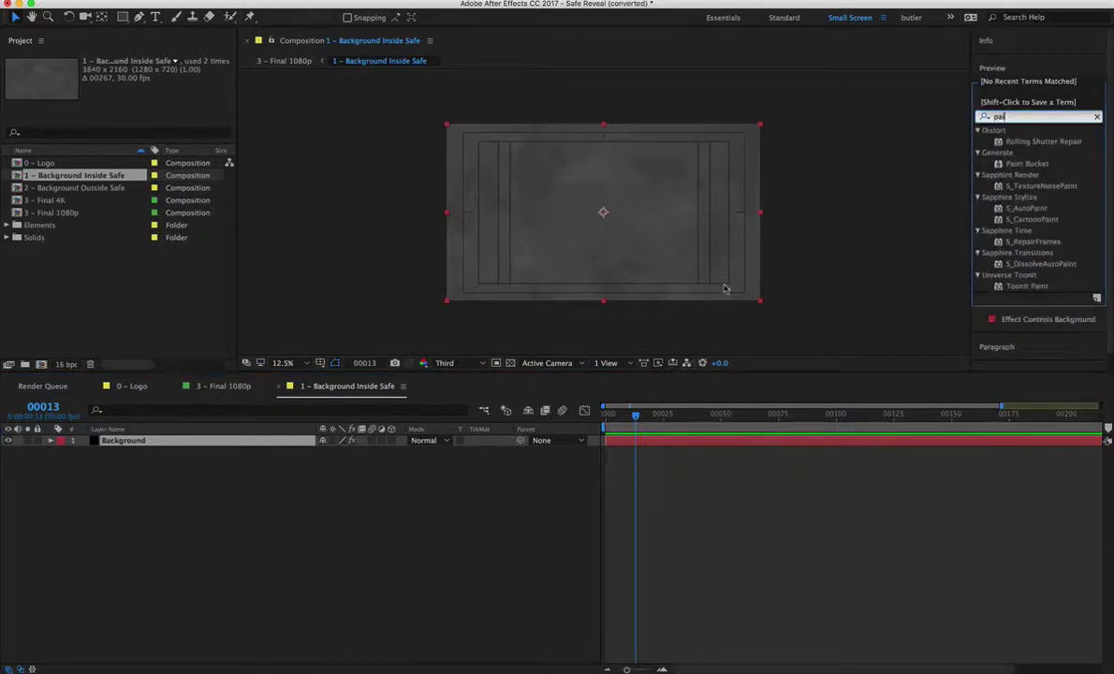
text(nt)
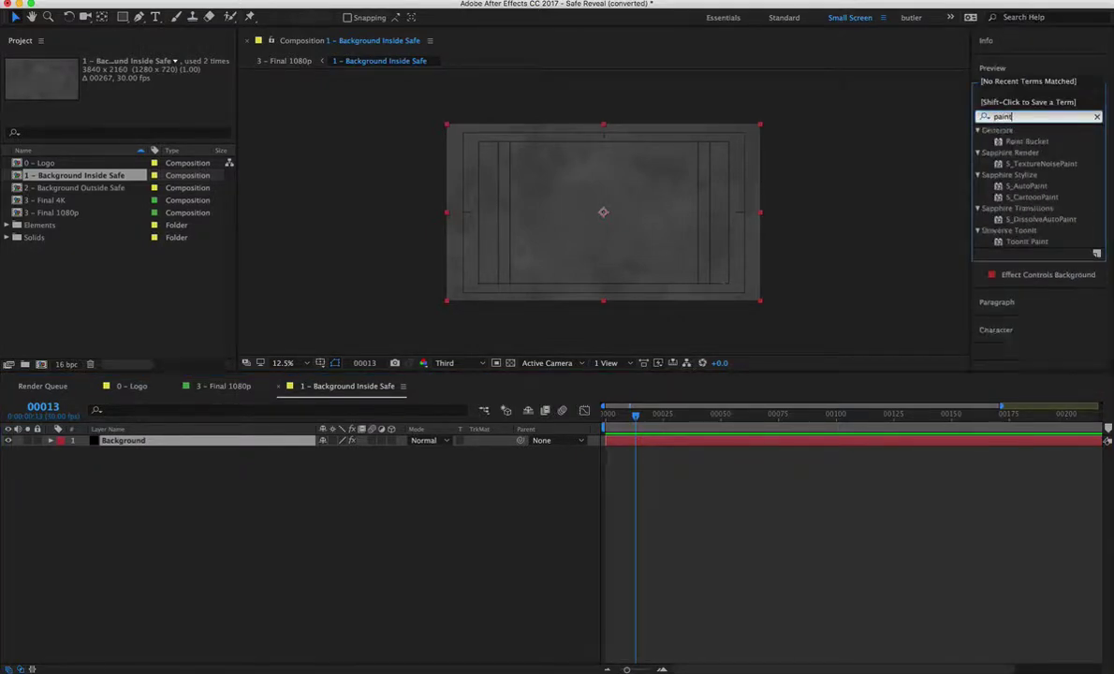
click(1084, 236)
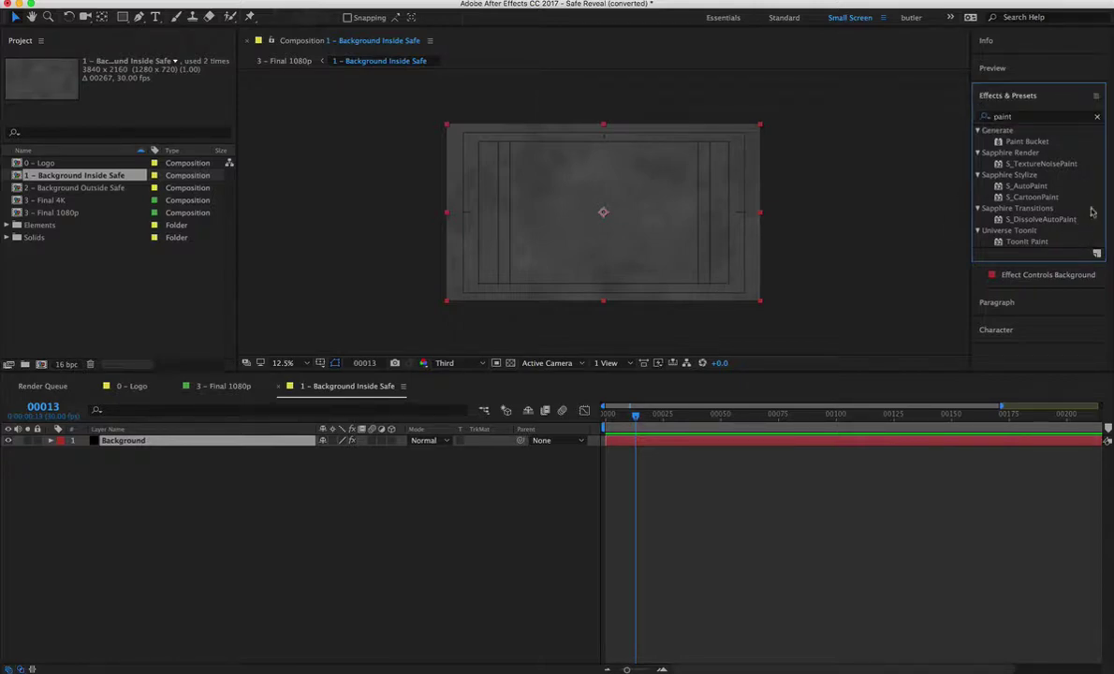
double_click(1038, 141)
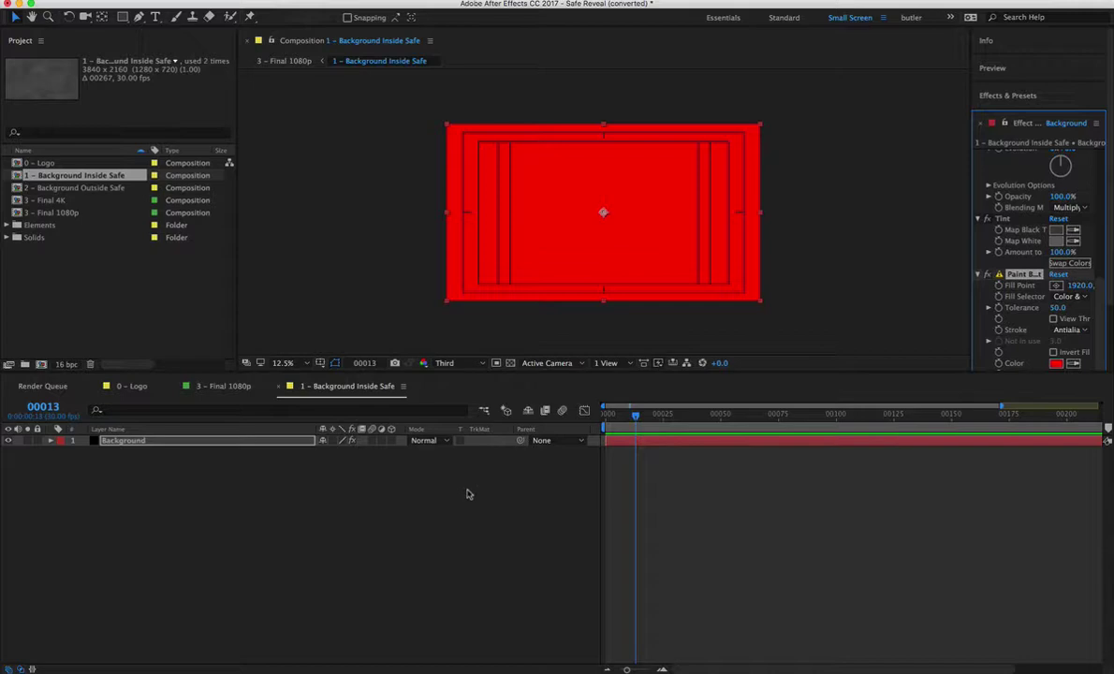
Set the Paint Bucket colour on the Background layer to white
click(296, 481)
click(225, 440)
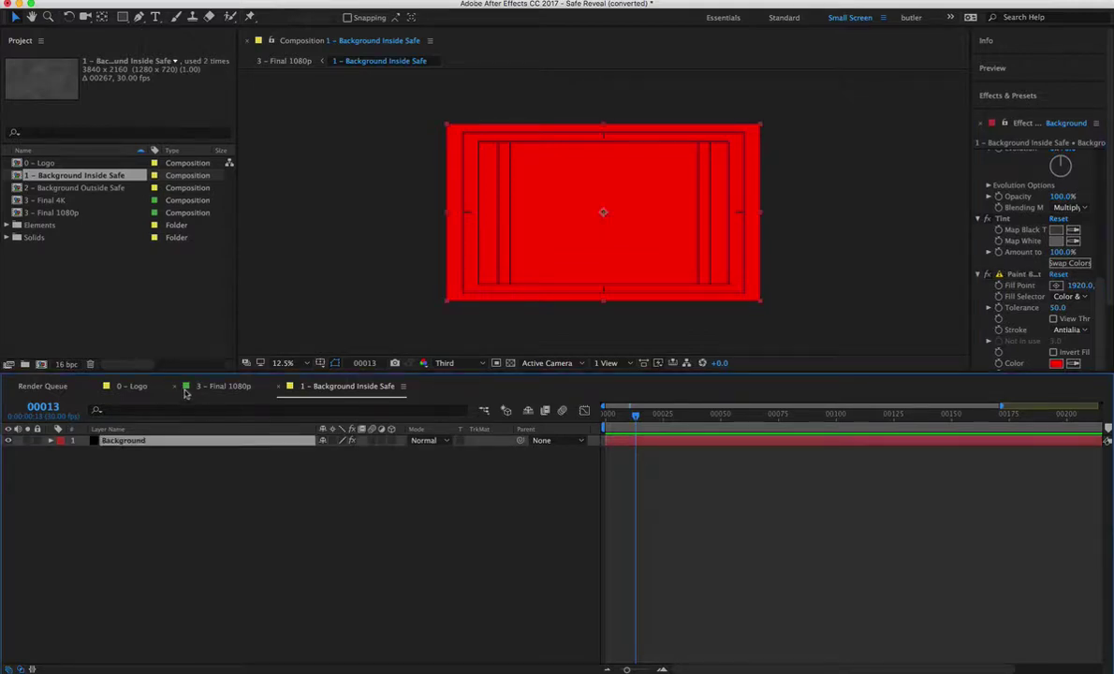
click(1026, 122)
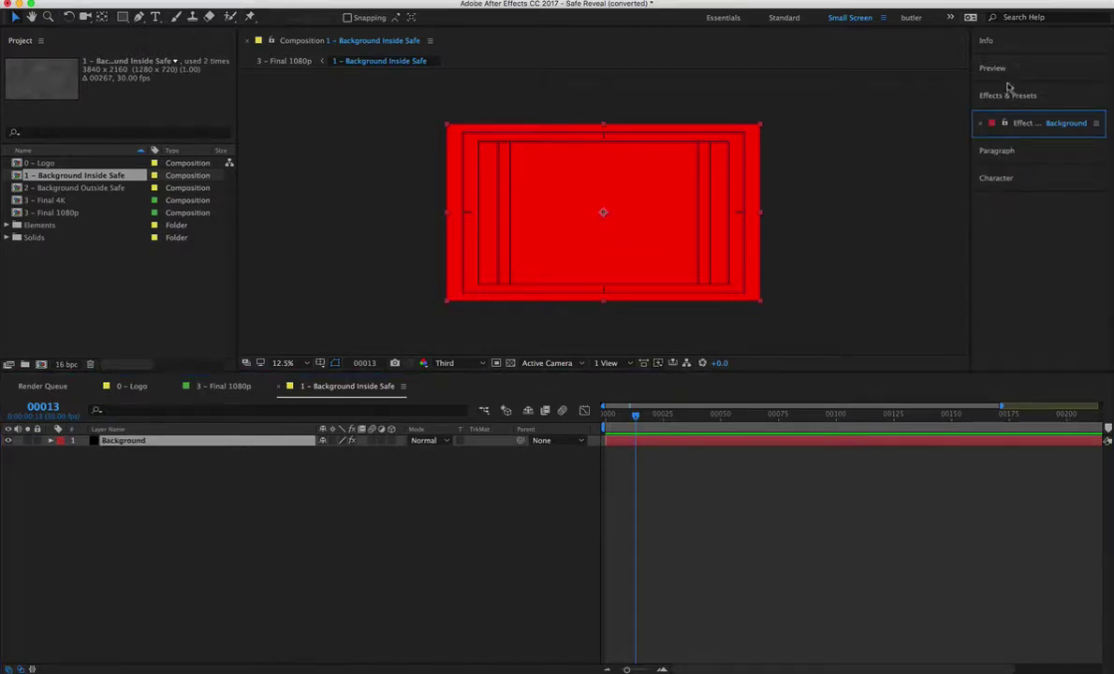
click(1011, 96)
click(1024, 95)
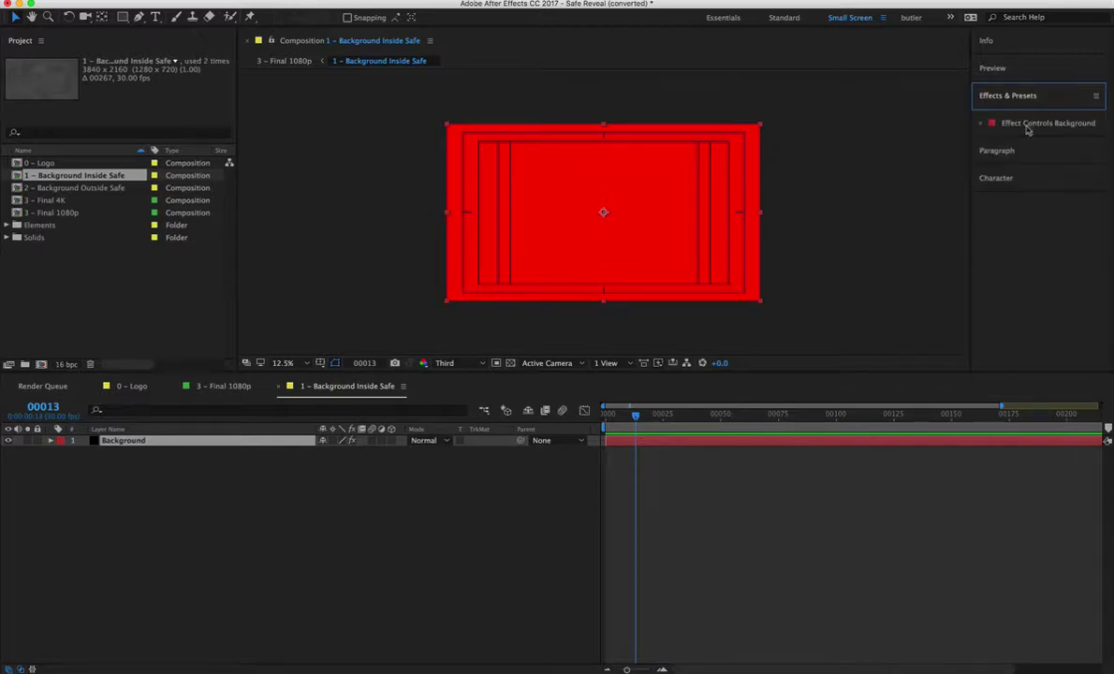
click(1027, 123)
scroll(1102, 301, down, 2)
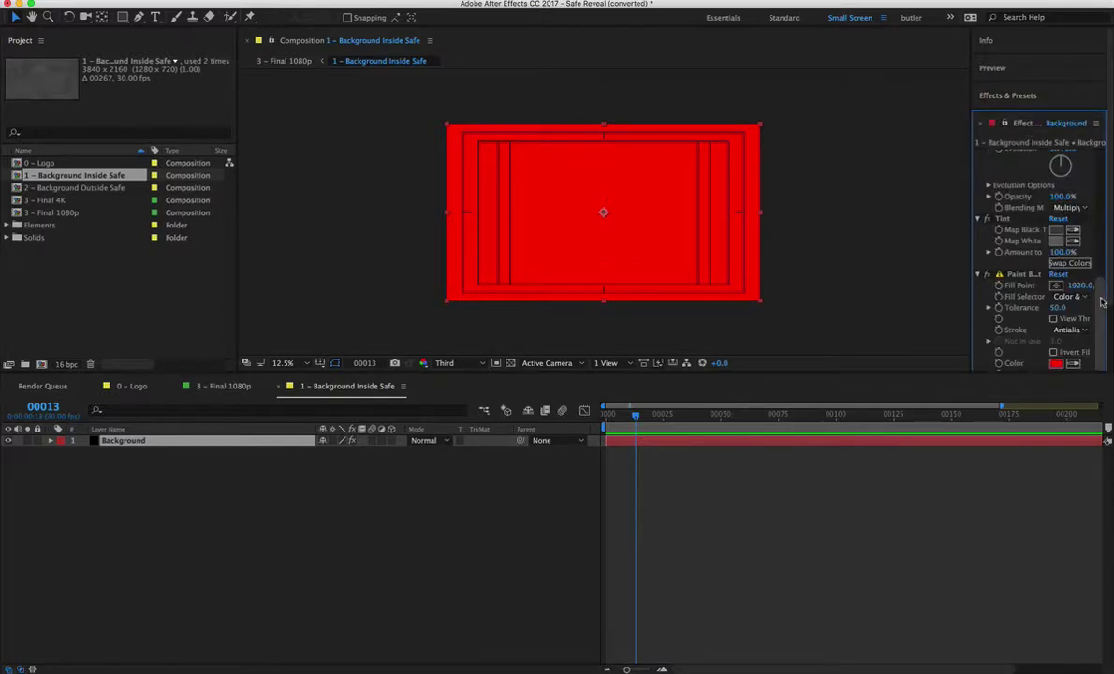
mouse_move(1101, 301)
mouse_down()
mouse_move(1095, 227)
mouse_move(1099, 309)
mouse_up()
click(1056, 364)
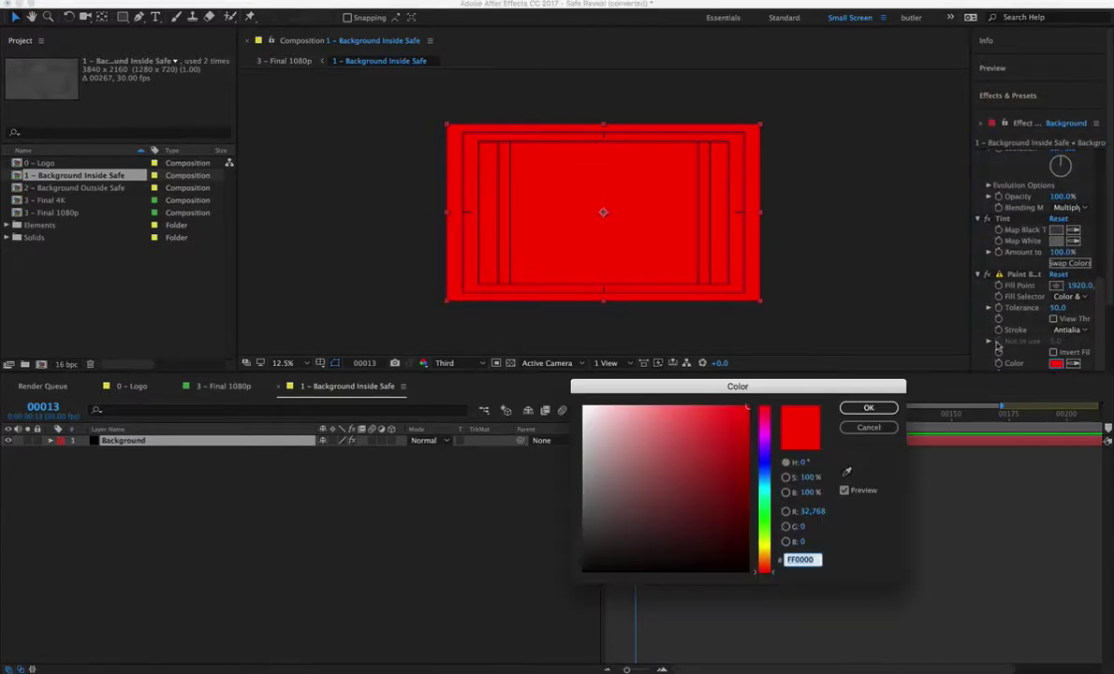
click(584, 407)
click(869, 409)
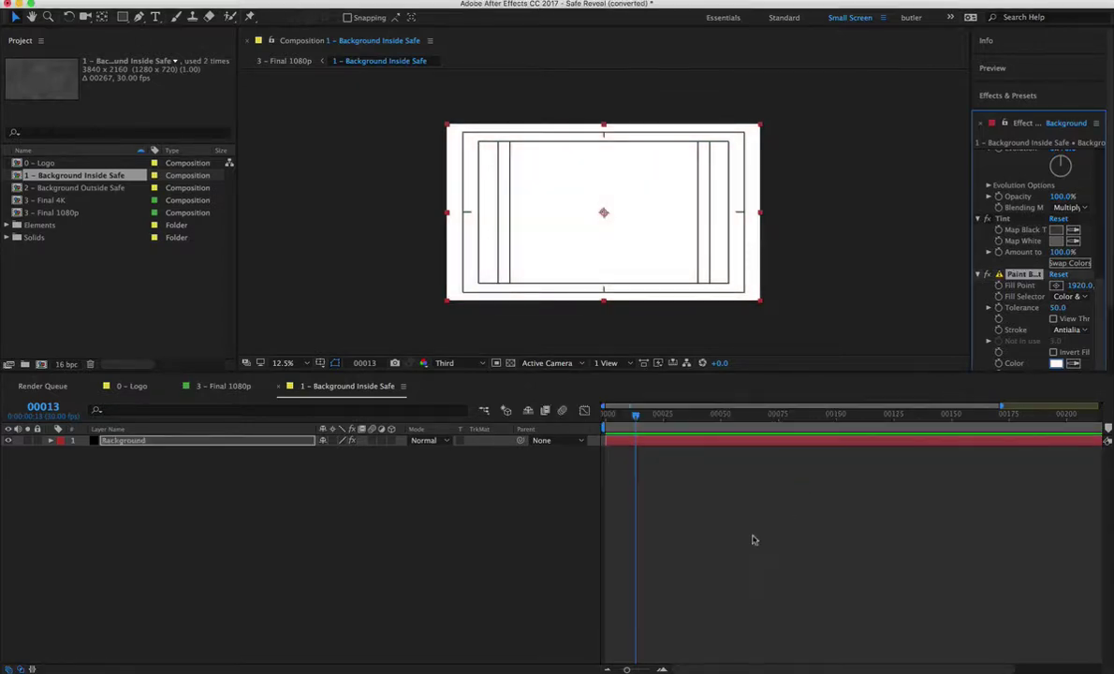
click(754, 540)
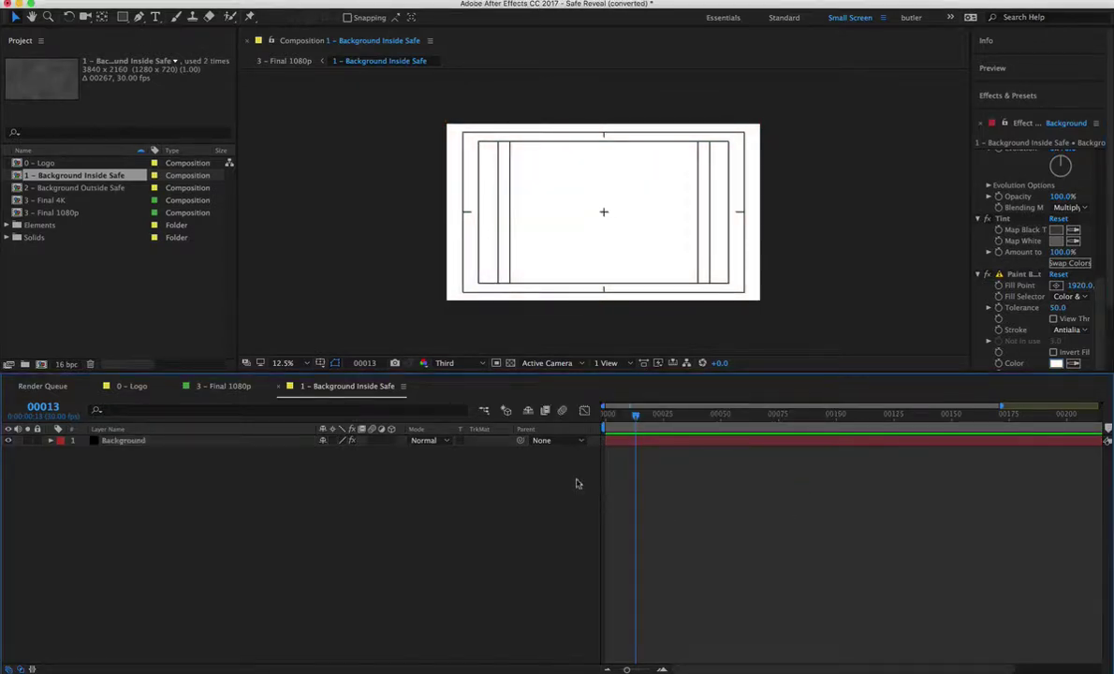
Check the inside background in the 3 – Final 1080p composition and open the 2 – Background Outside Safe composition
click(198, 388)
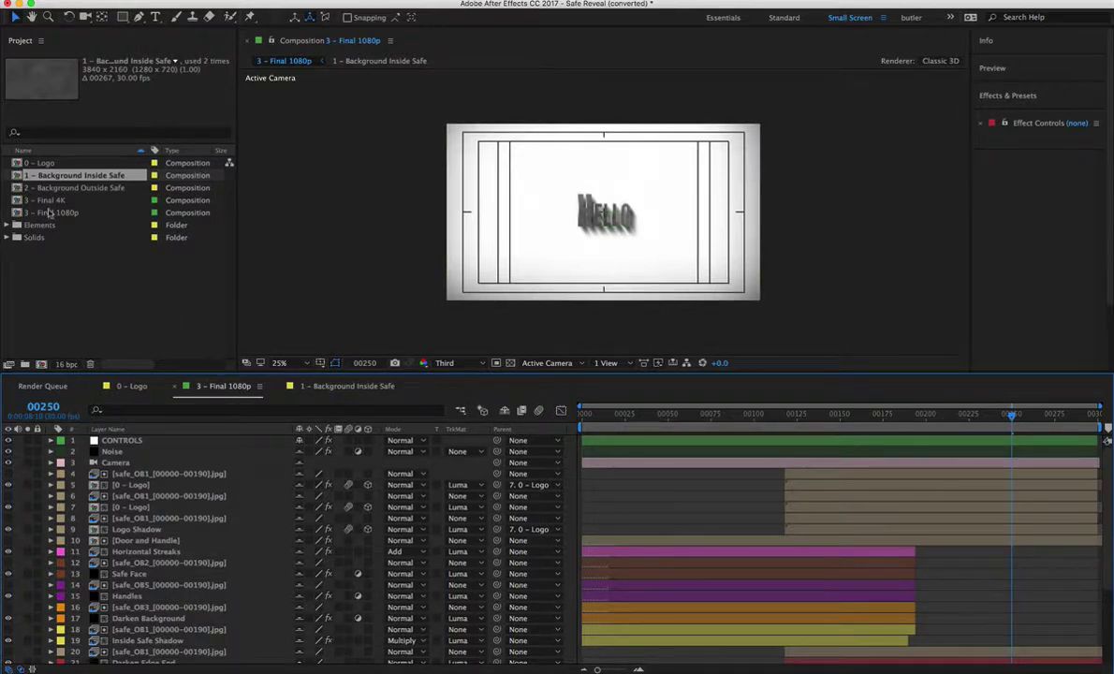
click(88, 188)
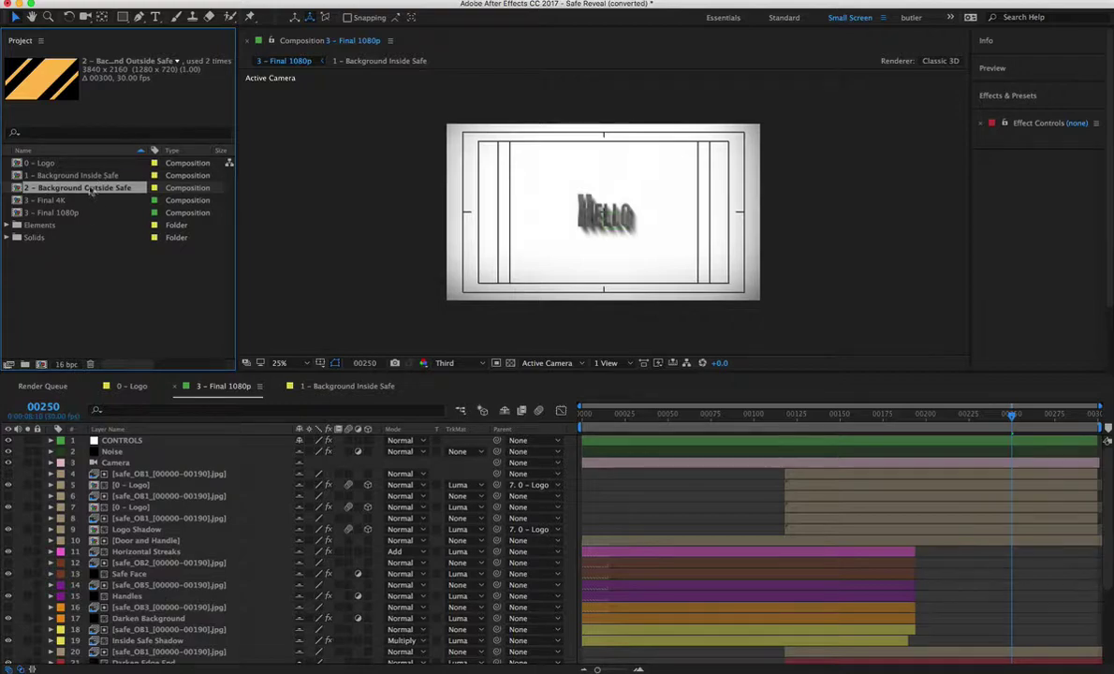
double_click(87, 190)
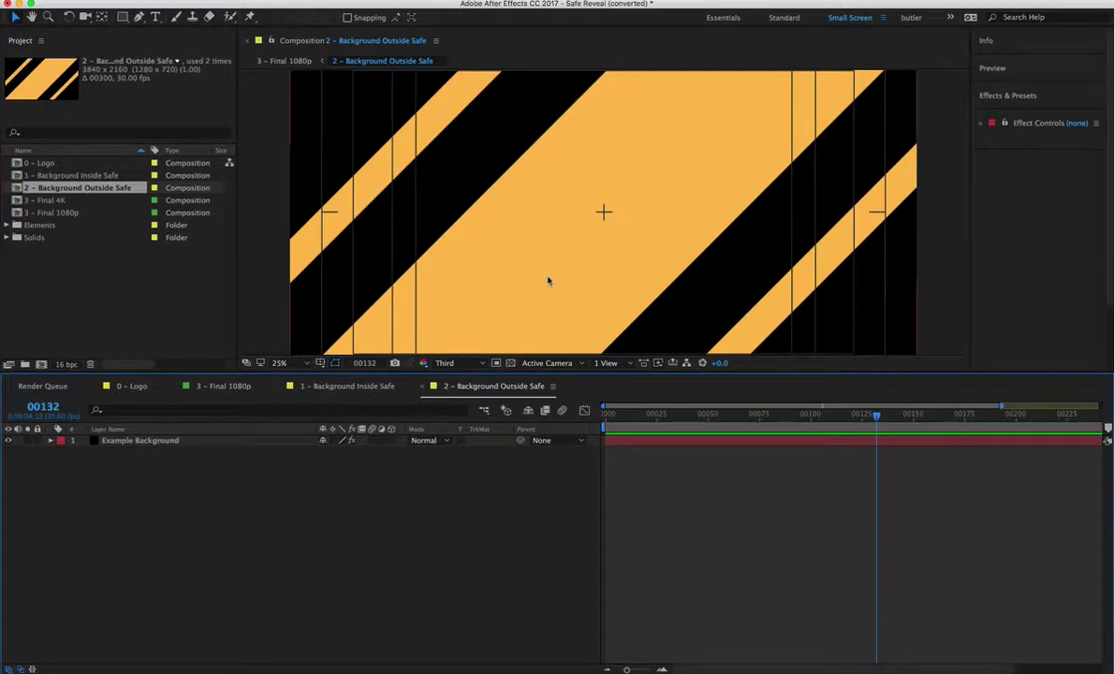
scroll(548, 293, down, 1)
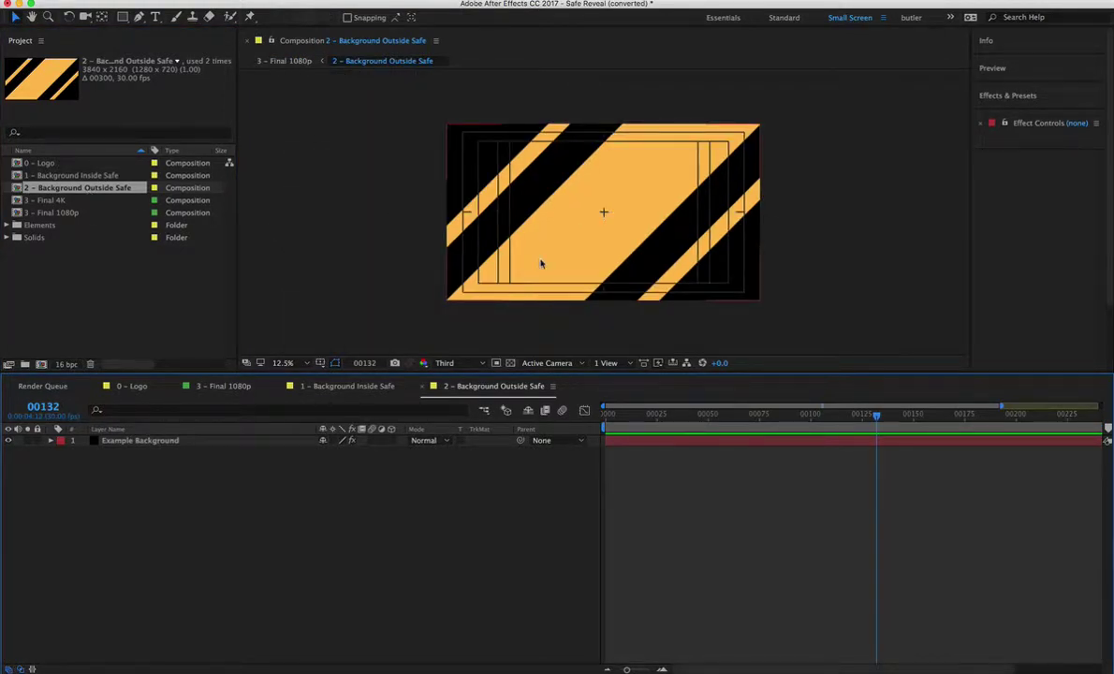
In the 3 – Final 1080p composition at frame 35, enable the outside background checkbox on the CONTROLS layer
click(222, 388)
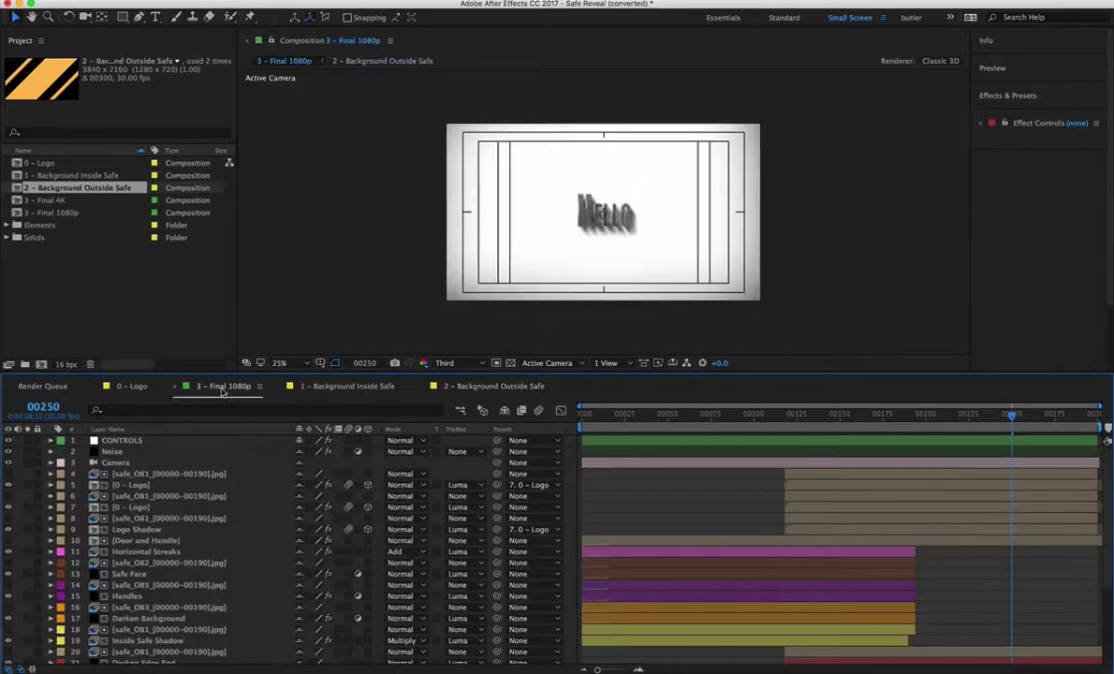
click(641, 414)
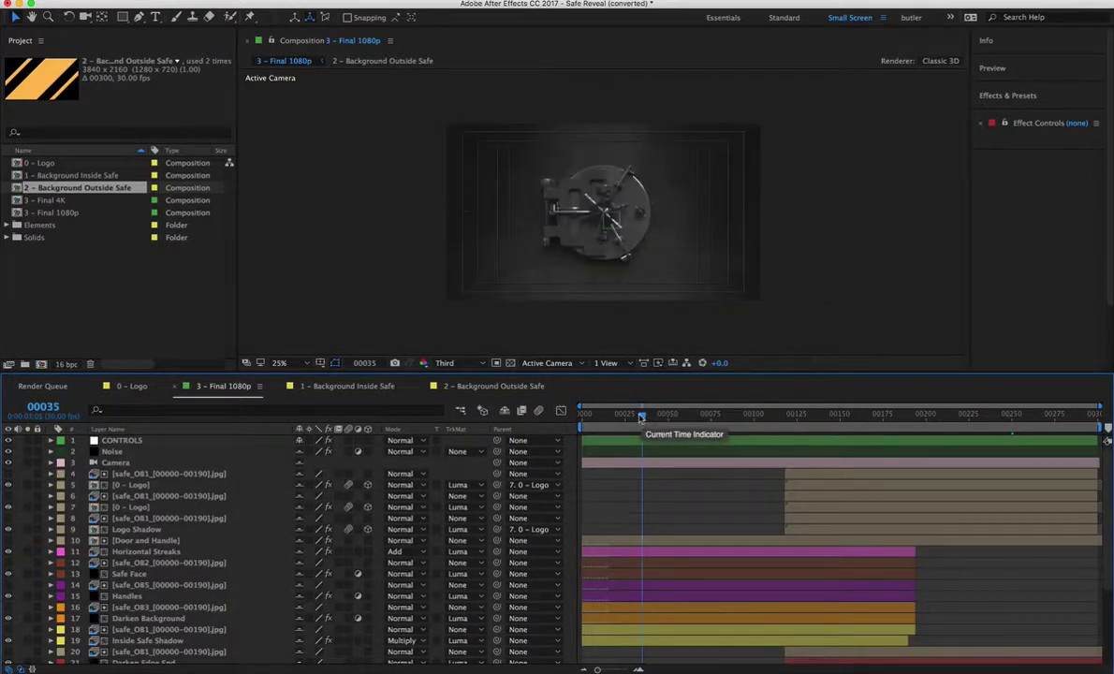
click(658, 444)
click(653, 444)
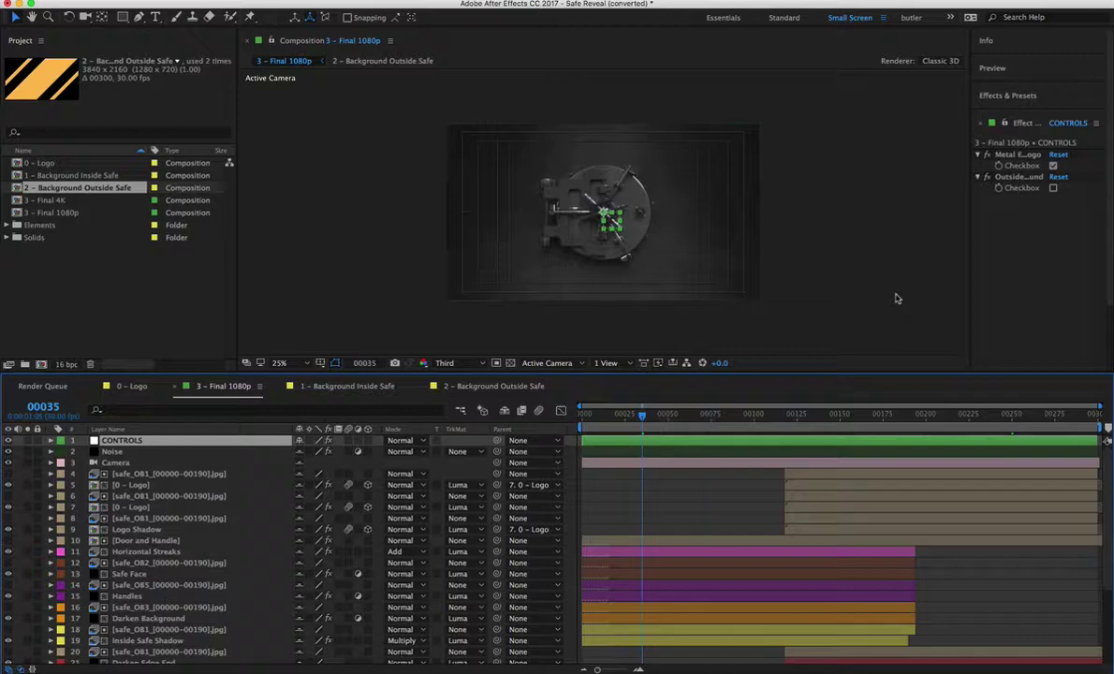
click(1052, 188)
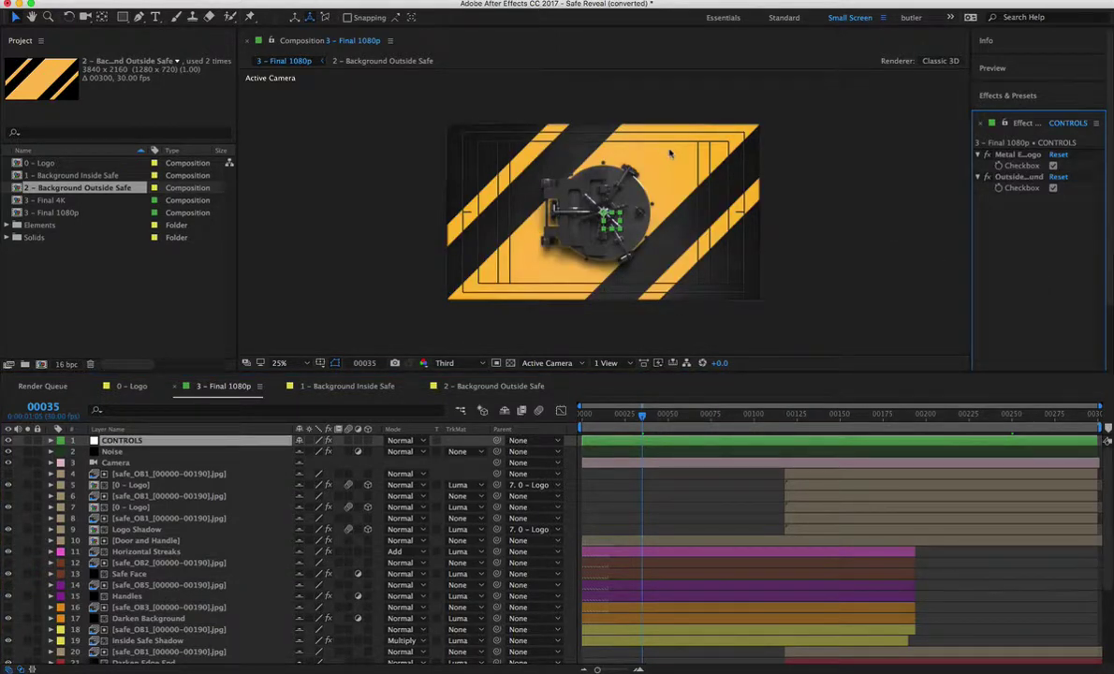
Delete all three masks from the Example Background layer in the 2 – Background Outside Safe composition
click(496, 386)
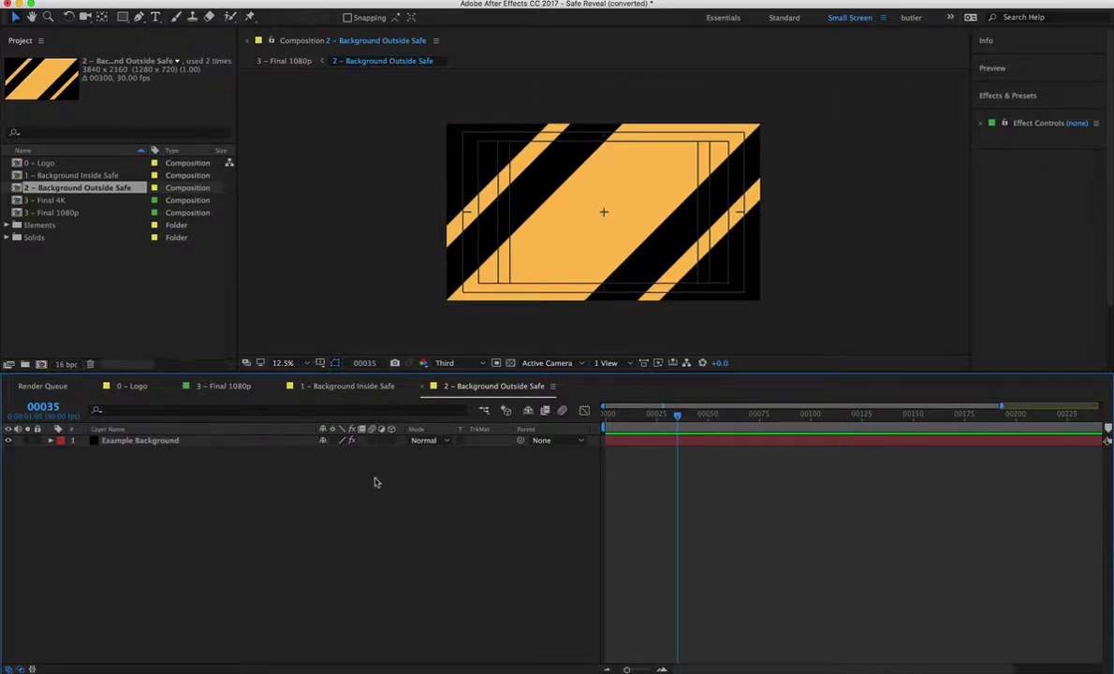
key(Tab)
click(383, 523)
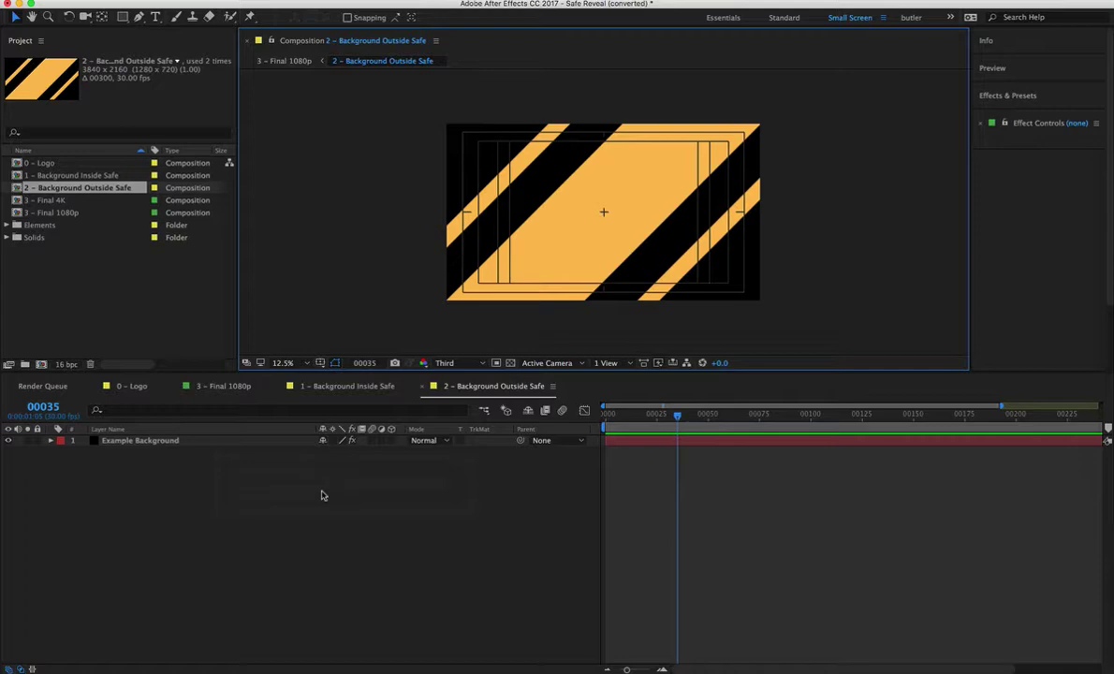
drag(323, 493, 186, 415)
key(e)
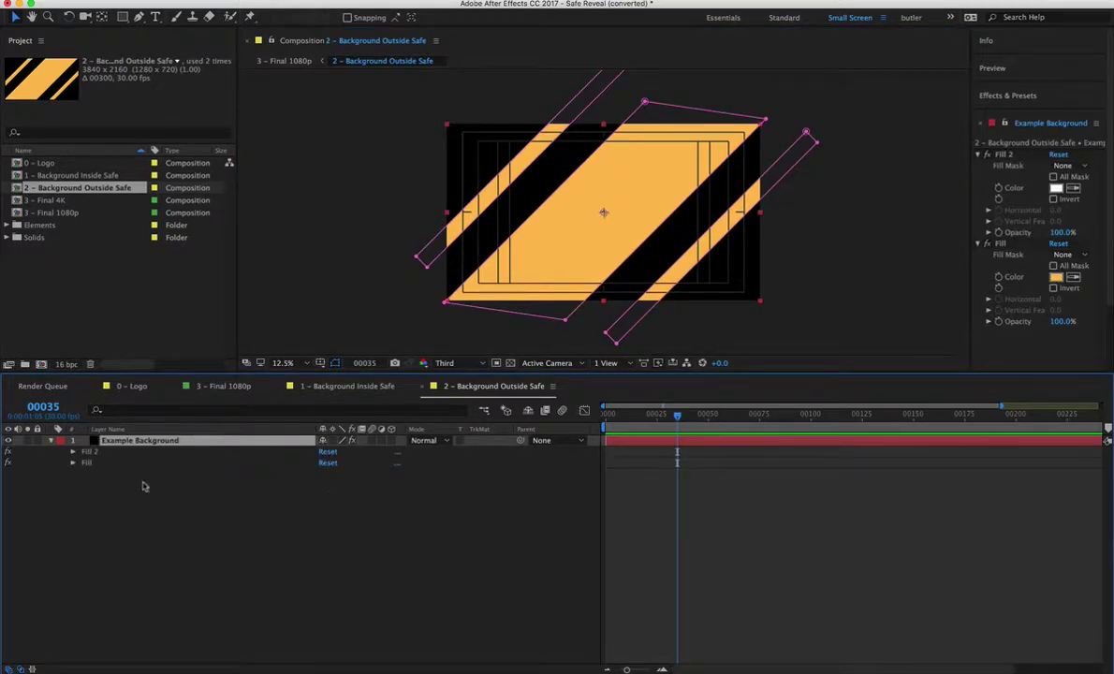
drag(153, 483, 113, 452)
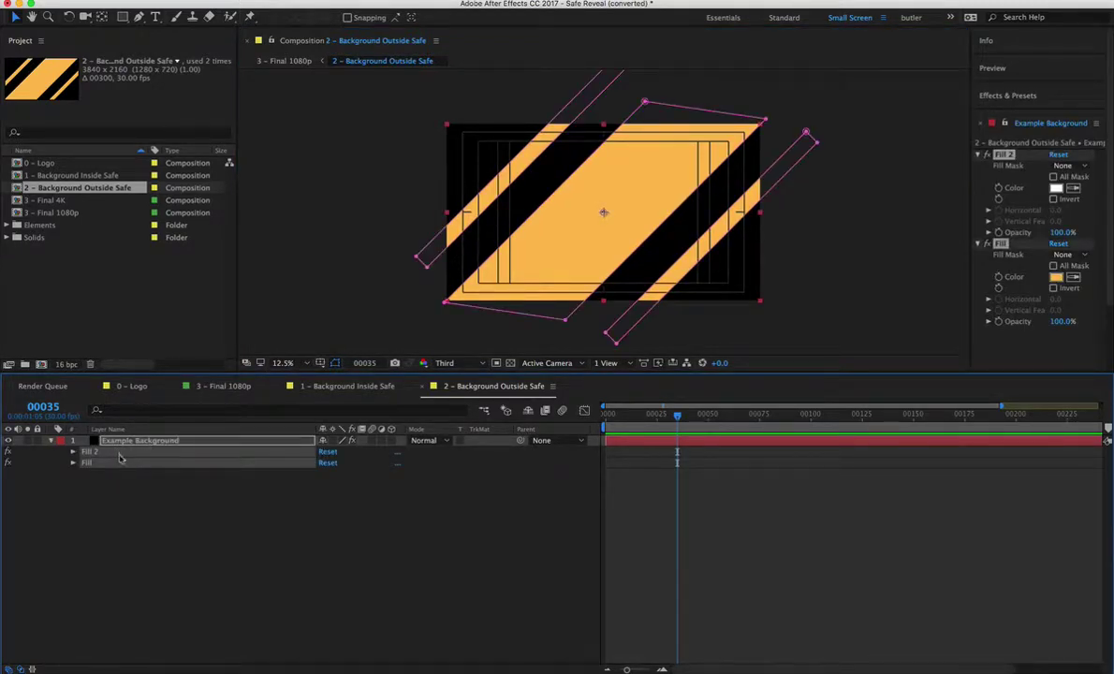
key(m)
drag(171, 538, 114, 453)
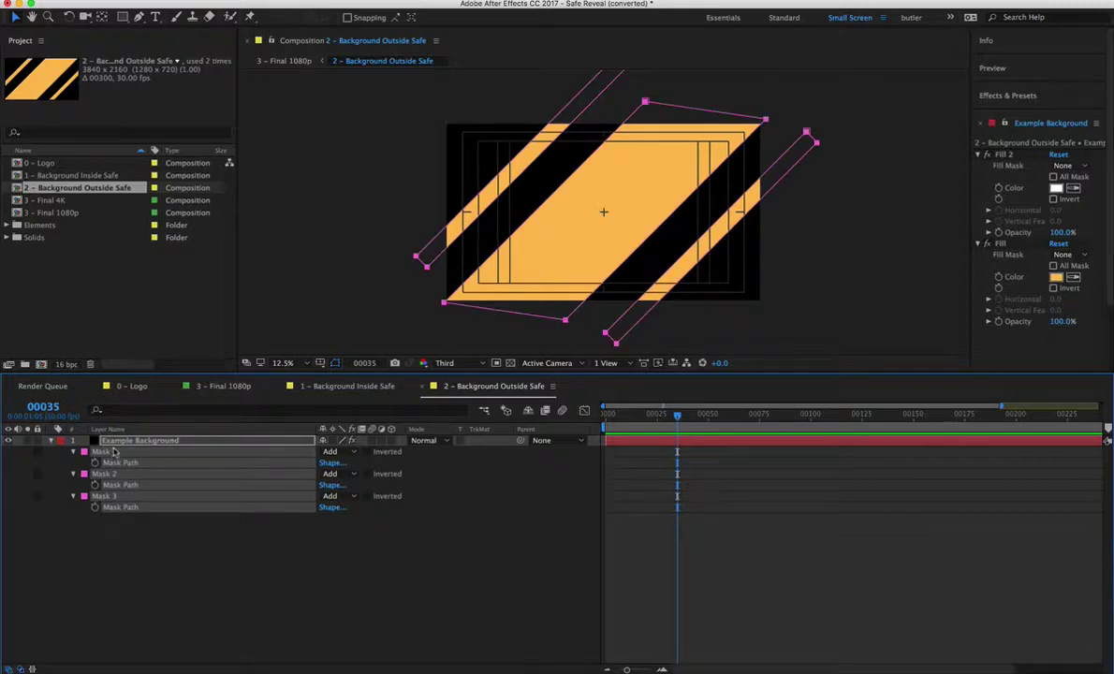
drag(184, 549, 117, 444)
key(Delete)
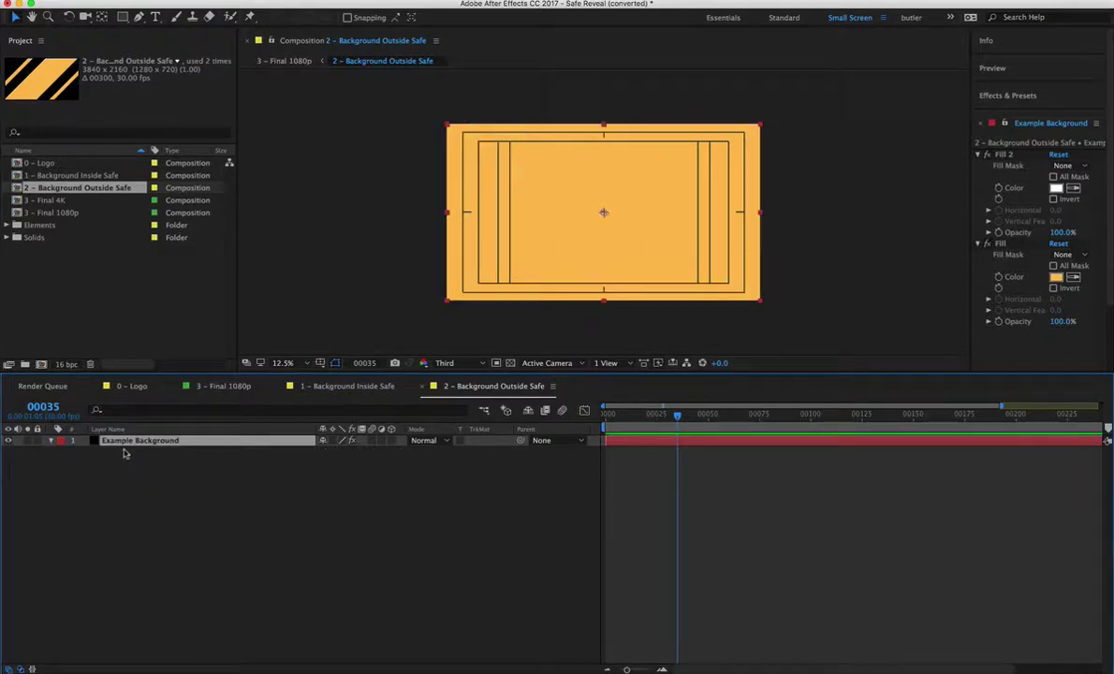
Set the colour of the Example Background layer's orange Fill effect to green, 52FF53
click(1056, 278)
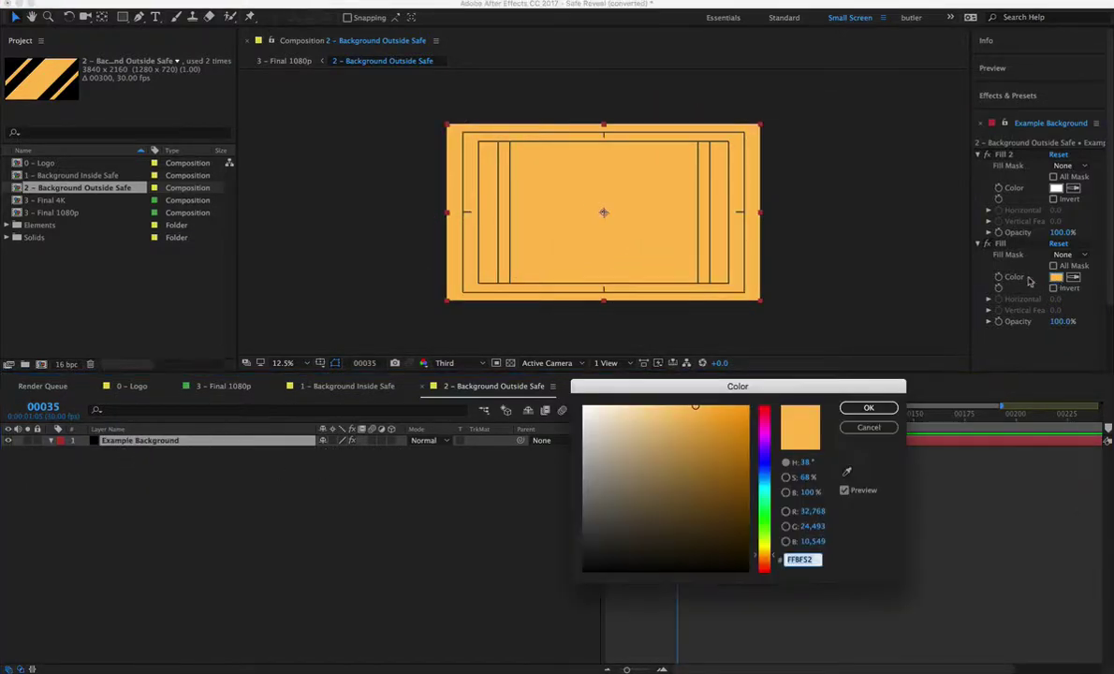
click(765, 519)
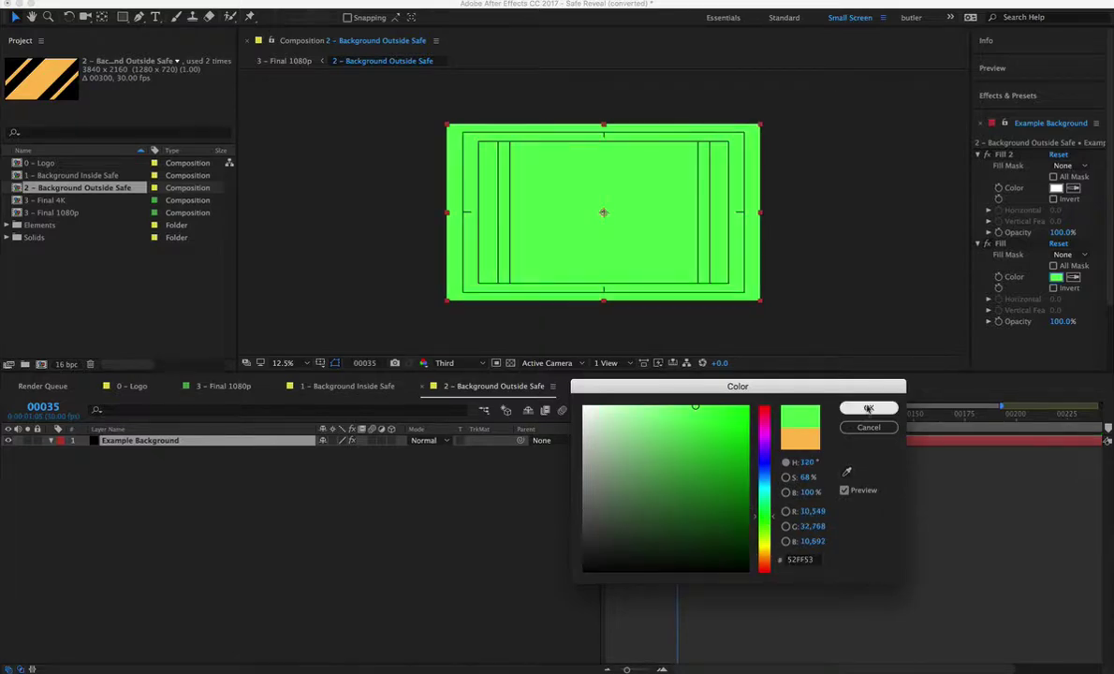
click(869, 407)
Review the inside and outside backgrounds in the 3 – Final 1080p composition at frames 223 and 51
click(224, 386)
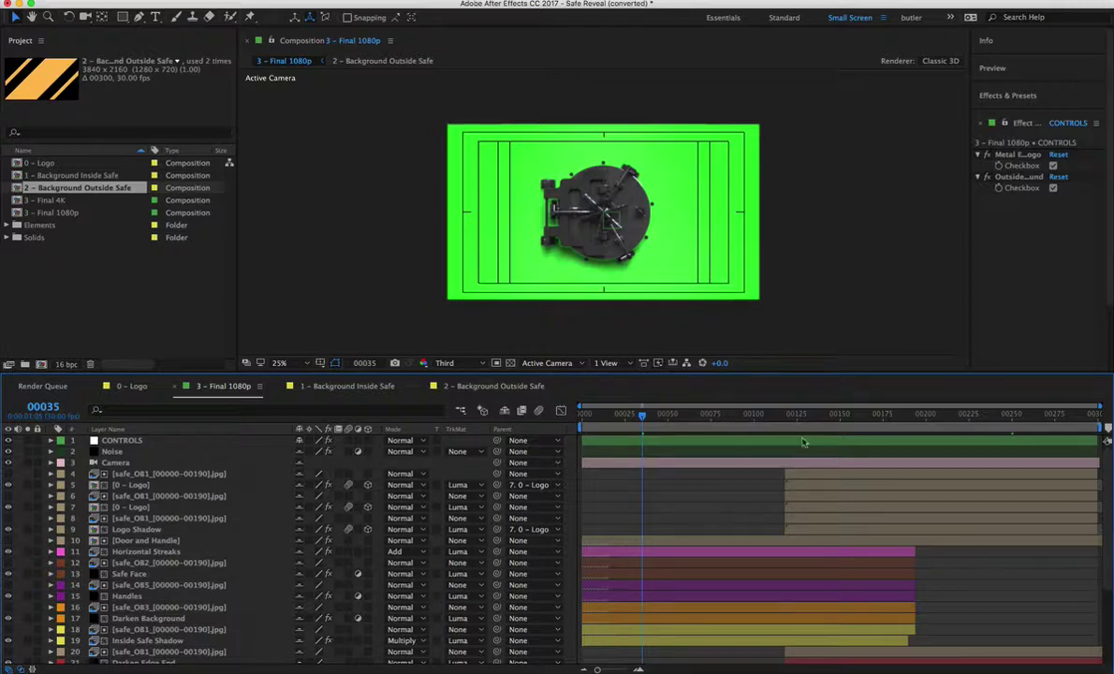
drag(899, 413, 965, 413)
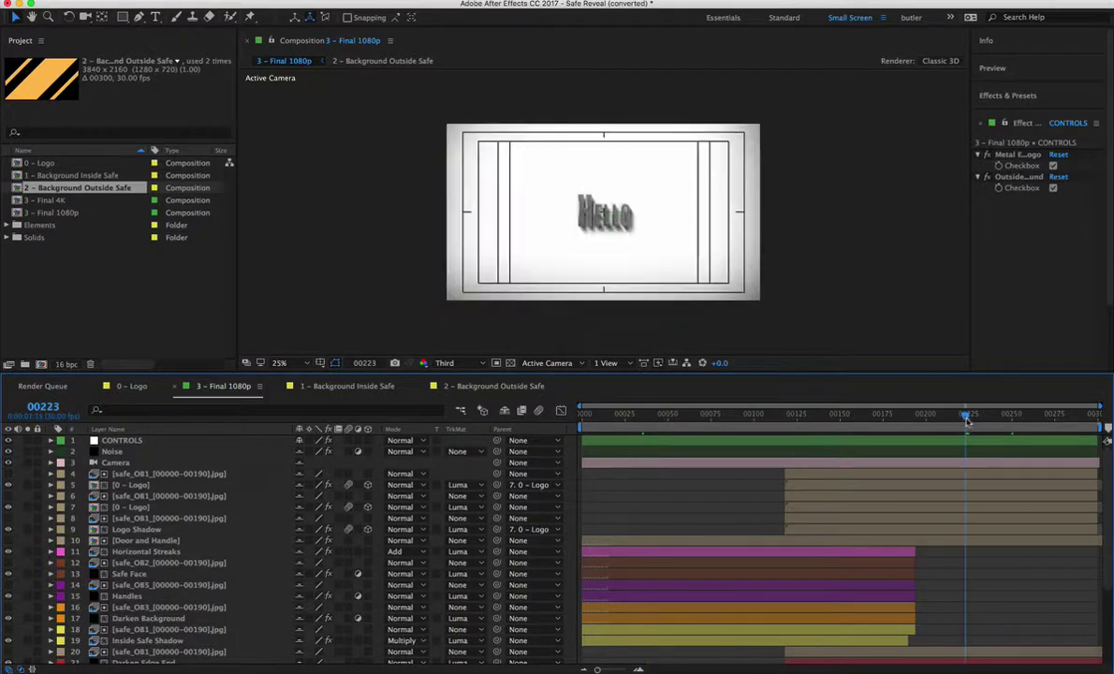
click(670, 418)
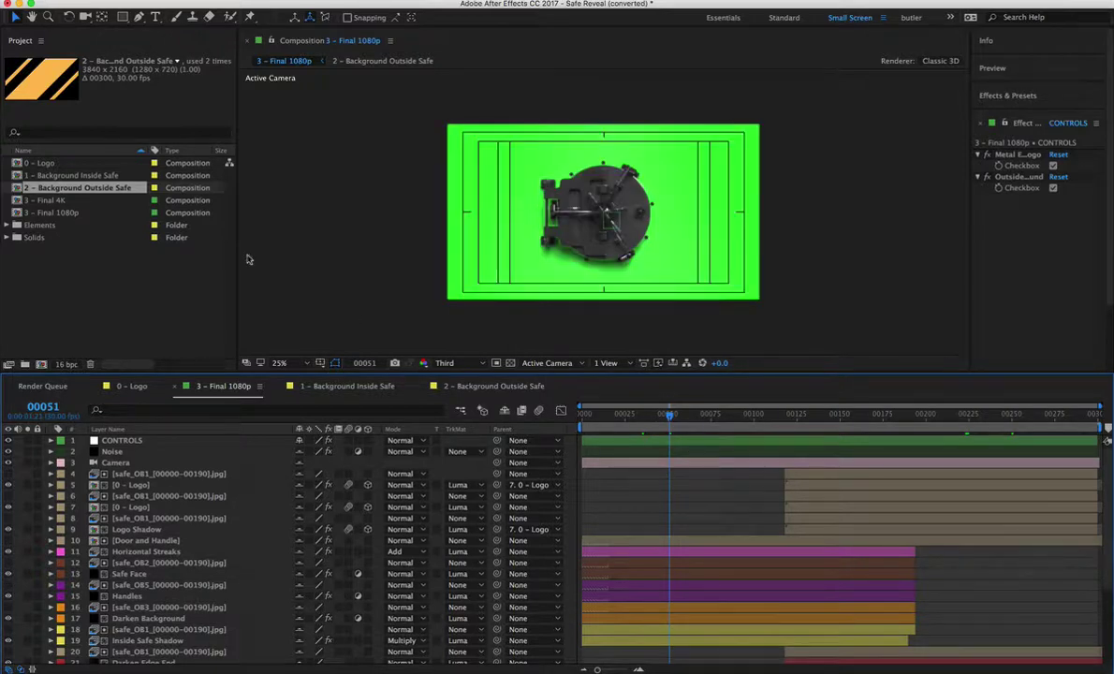
Compare the details of the 3 – Final 4K and 3 – Final 1080p compositions in the project
click(88, 202)
click(84, 212)
click(79, 200)
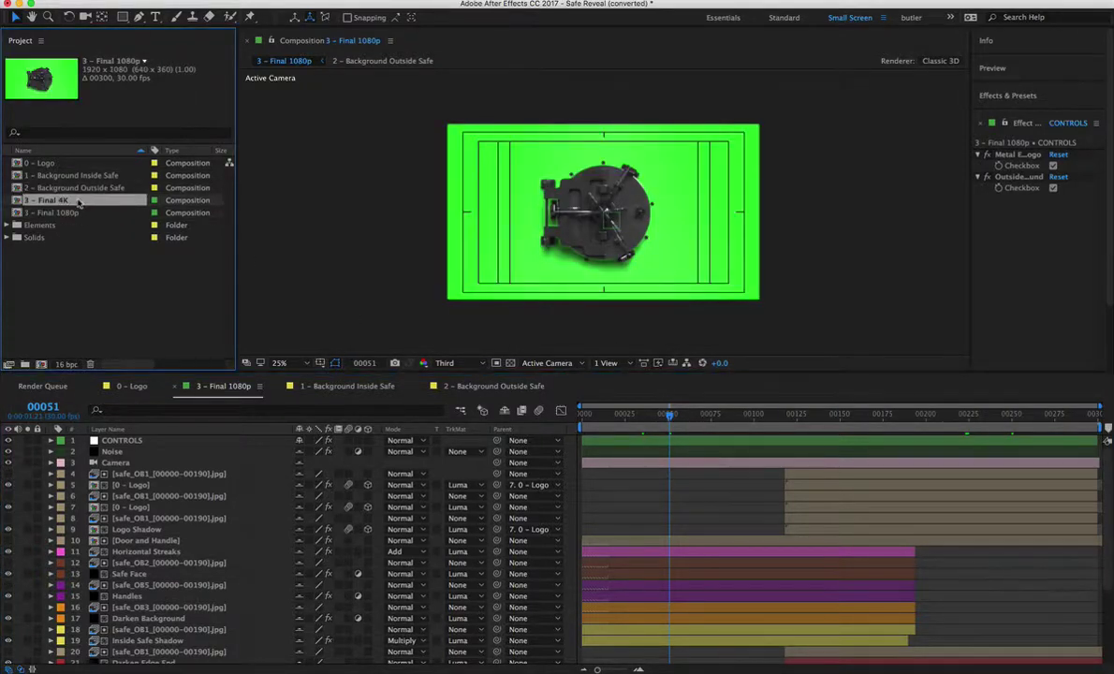
click(84, 214)
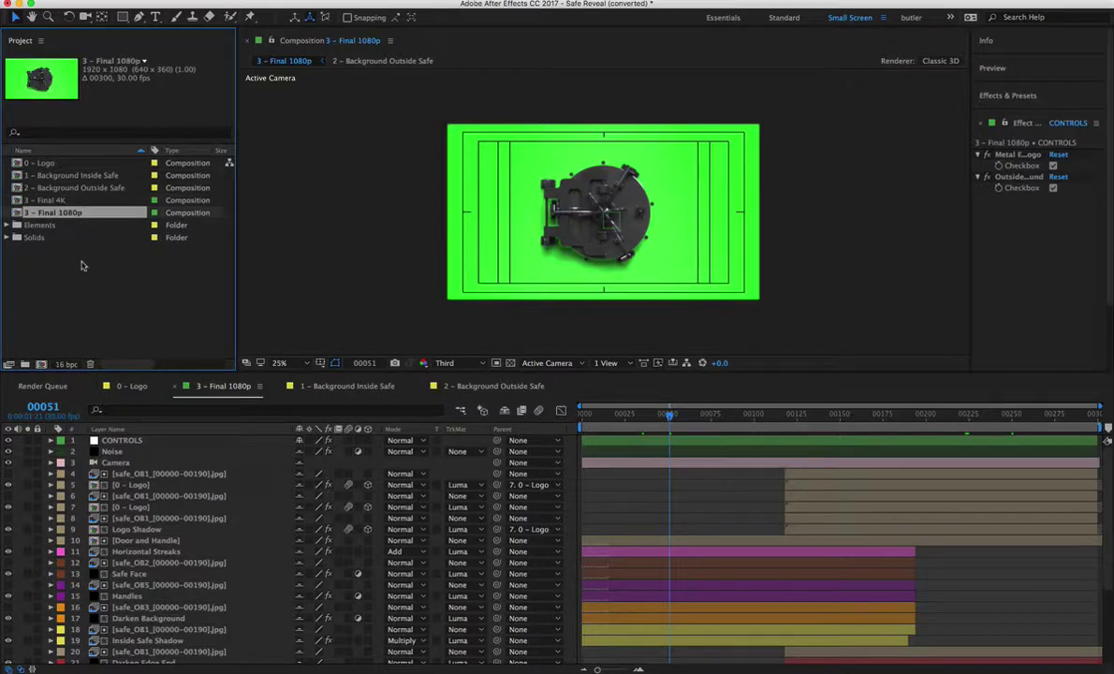
click(77, 200)
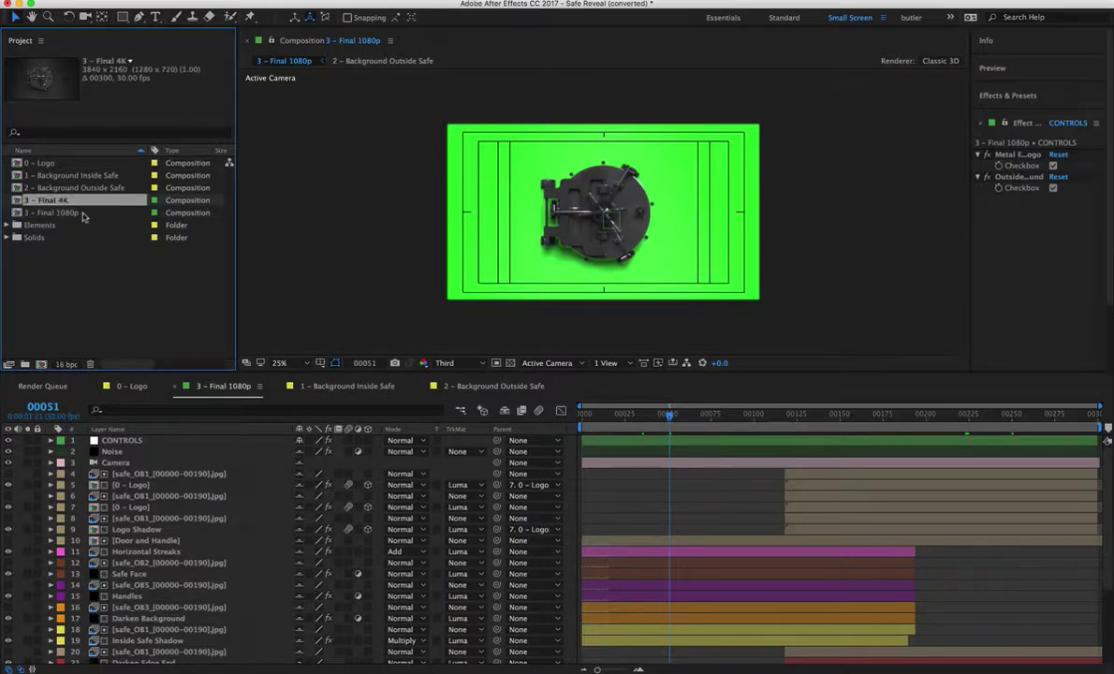
click(92, 254)
click(80, 214)
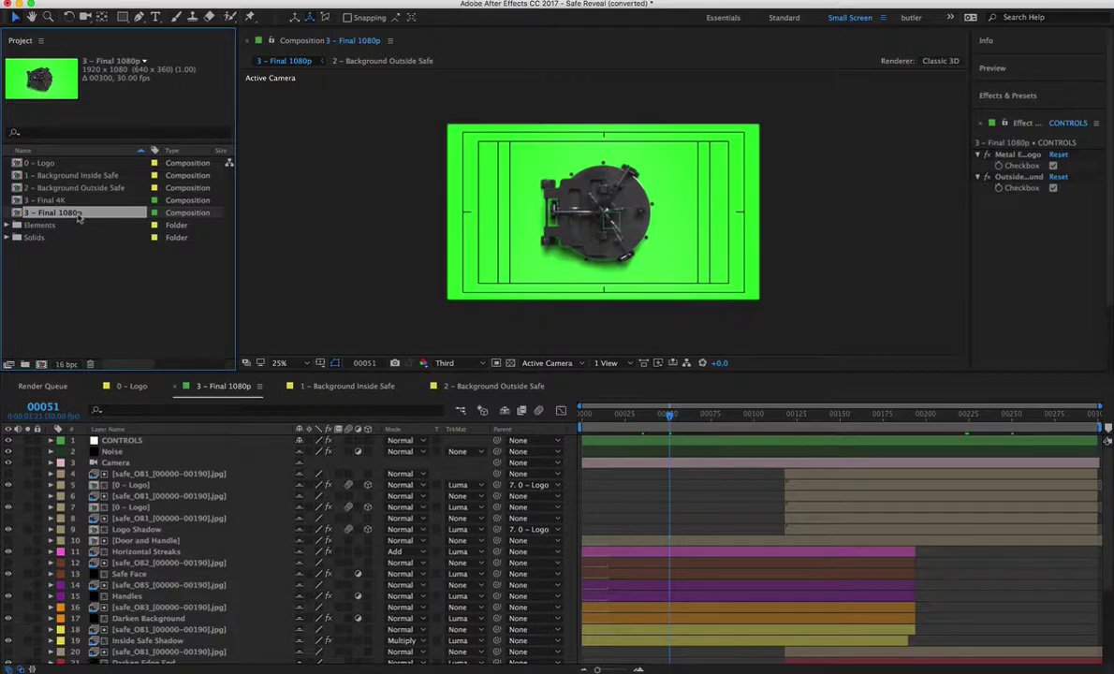
double_click(75, 215)
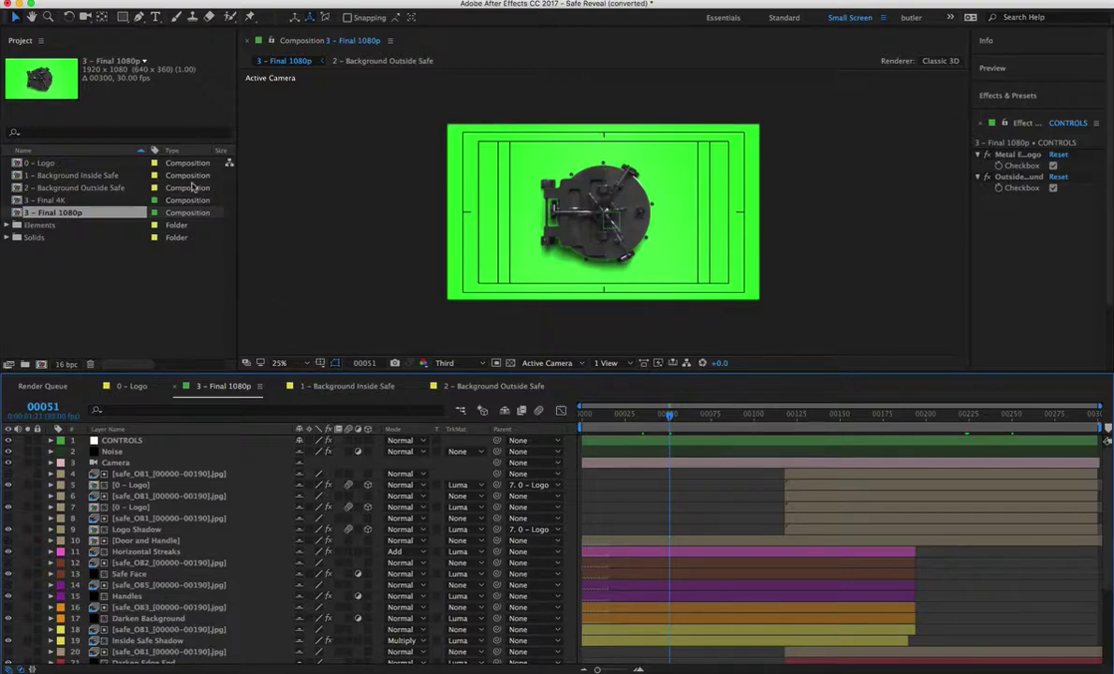
Open the 3 – Final 4K composition and examine its frame with the "Hello" text
double_click(76, 200)
key(comma)
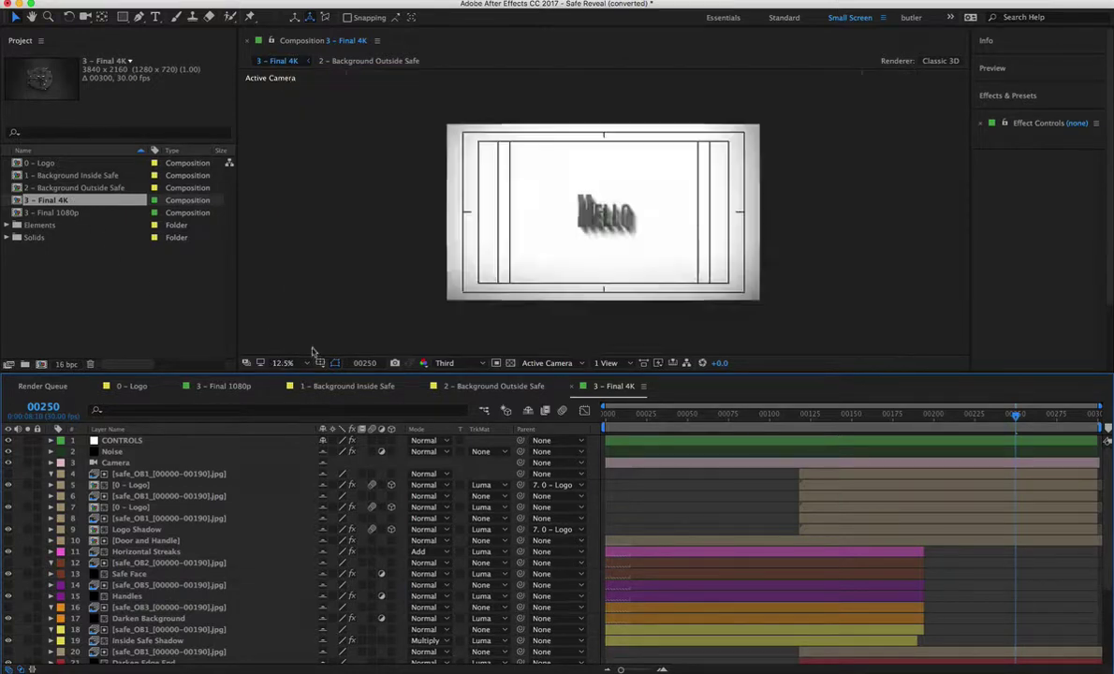
key(comma)
key(comma)
key(period)
key(period)
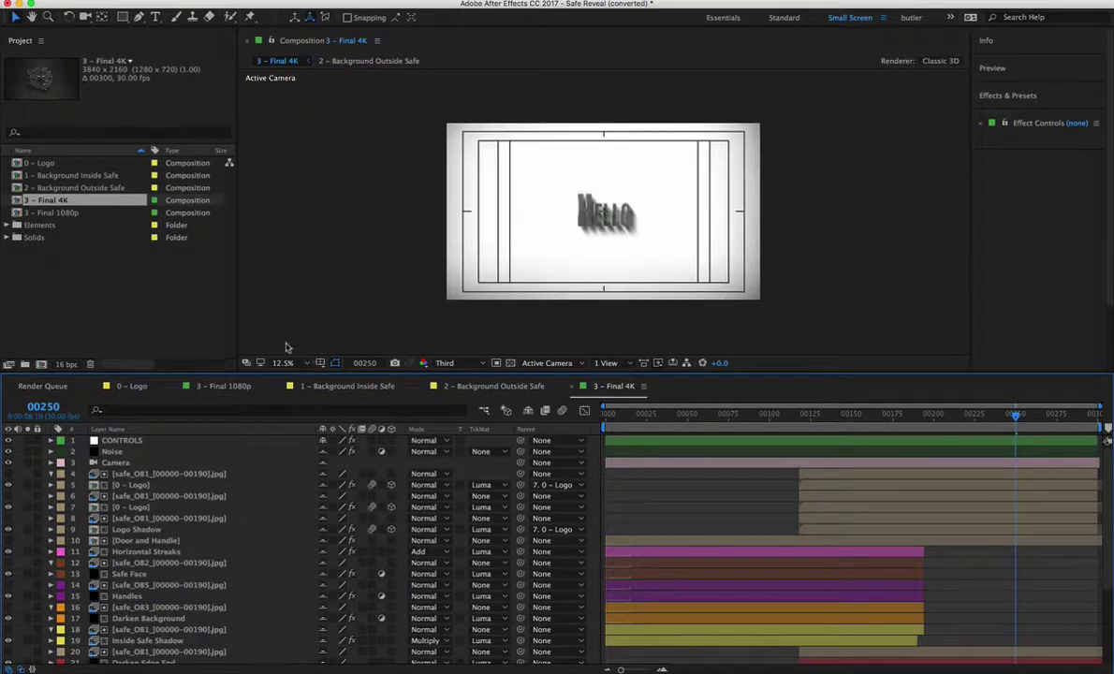
Return to the 3 – Final 1080p composition and display the CONTROLS layer's effect settings
double_click(76, 214)
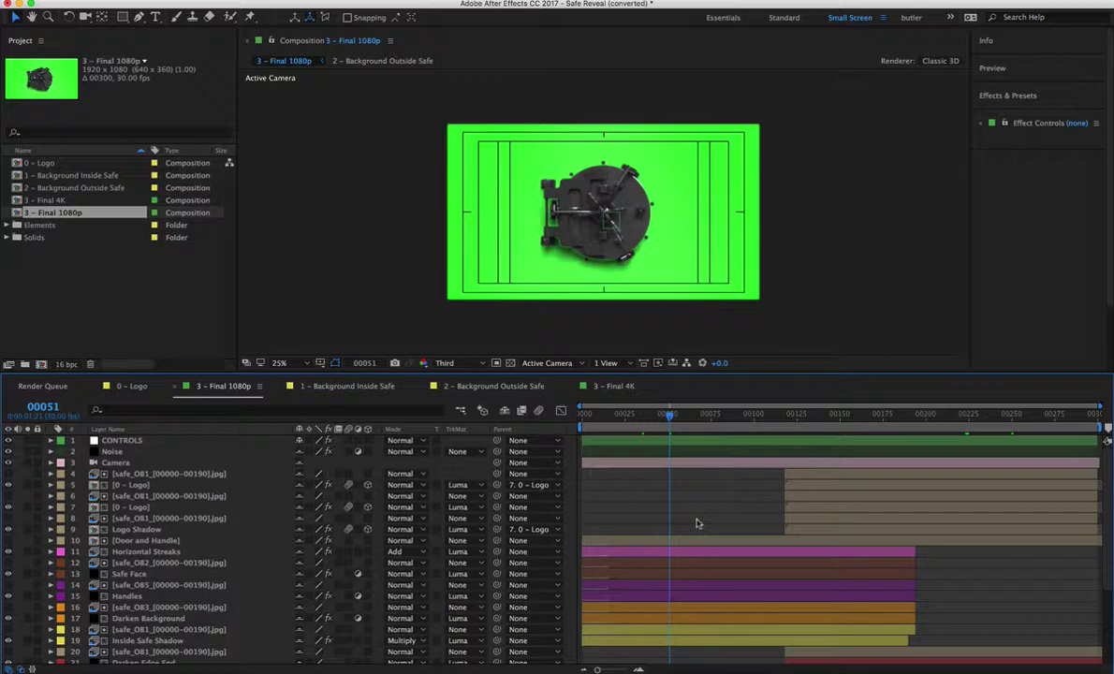
click(120, 441)
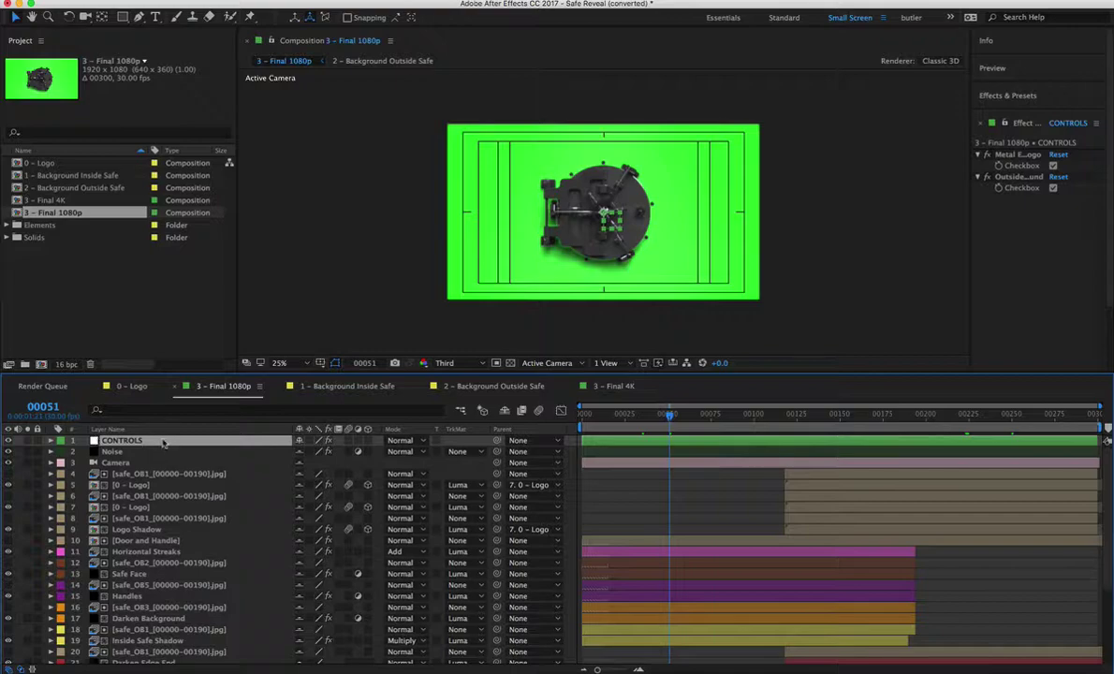
Widen the CONTROLS layer's effect settings so the full names of its two effects can be read
click(1007, 96)
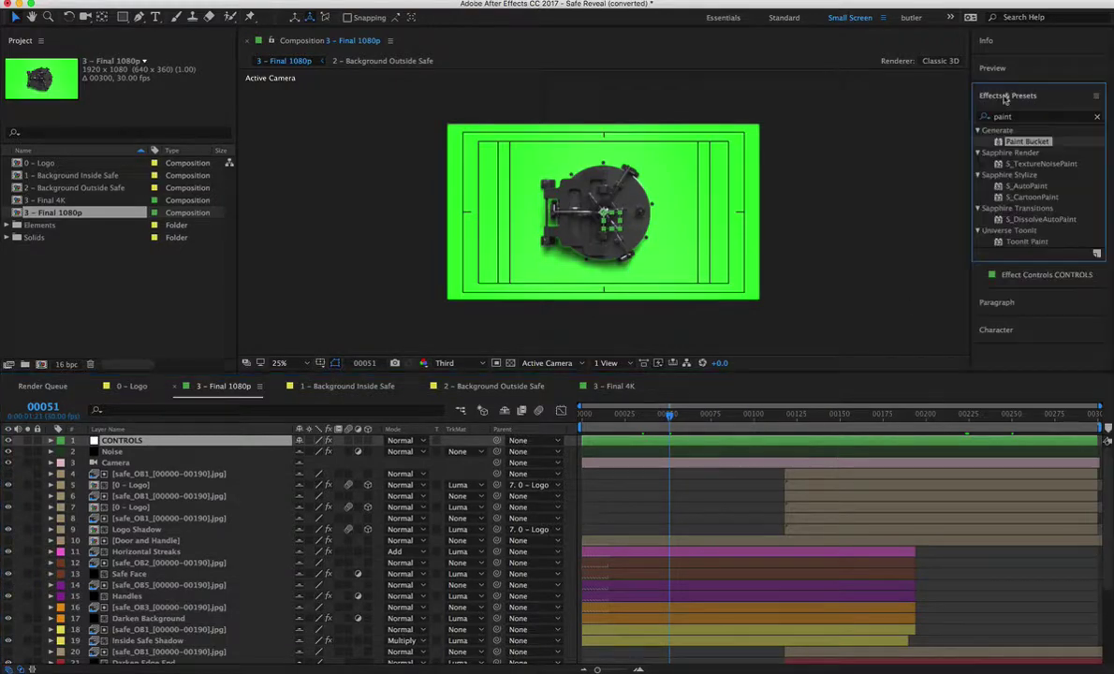
click(1007, 96)
click(992, 178)
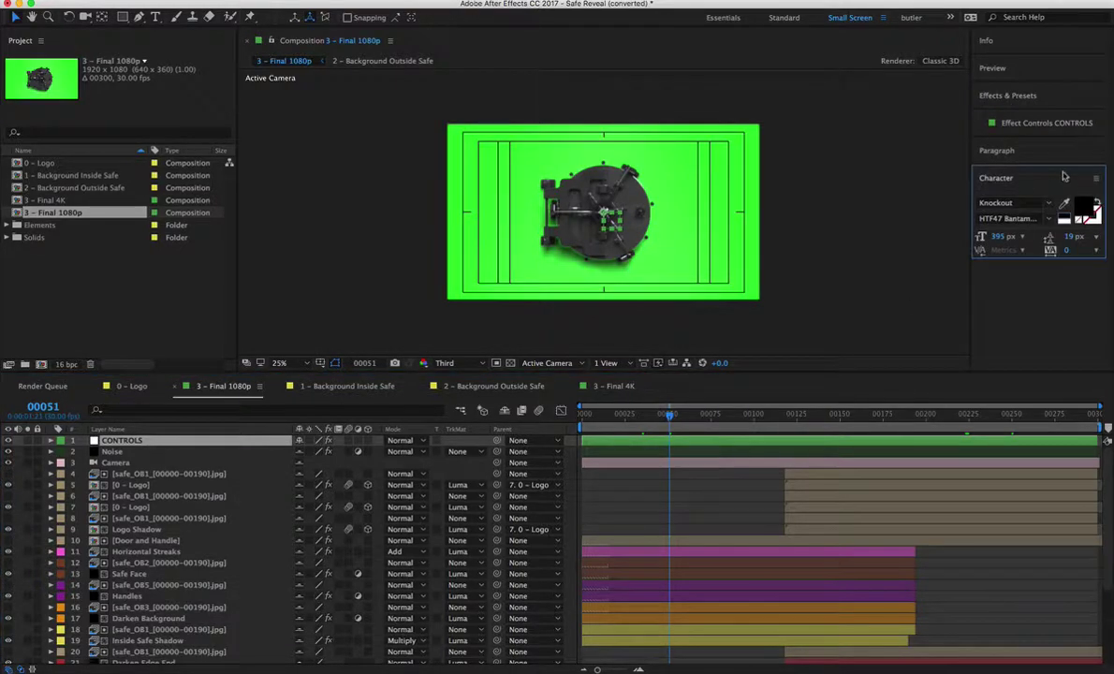
click(1006, 123)
click(1013, 156)
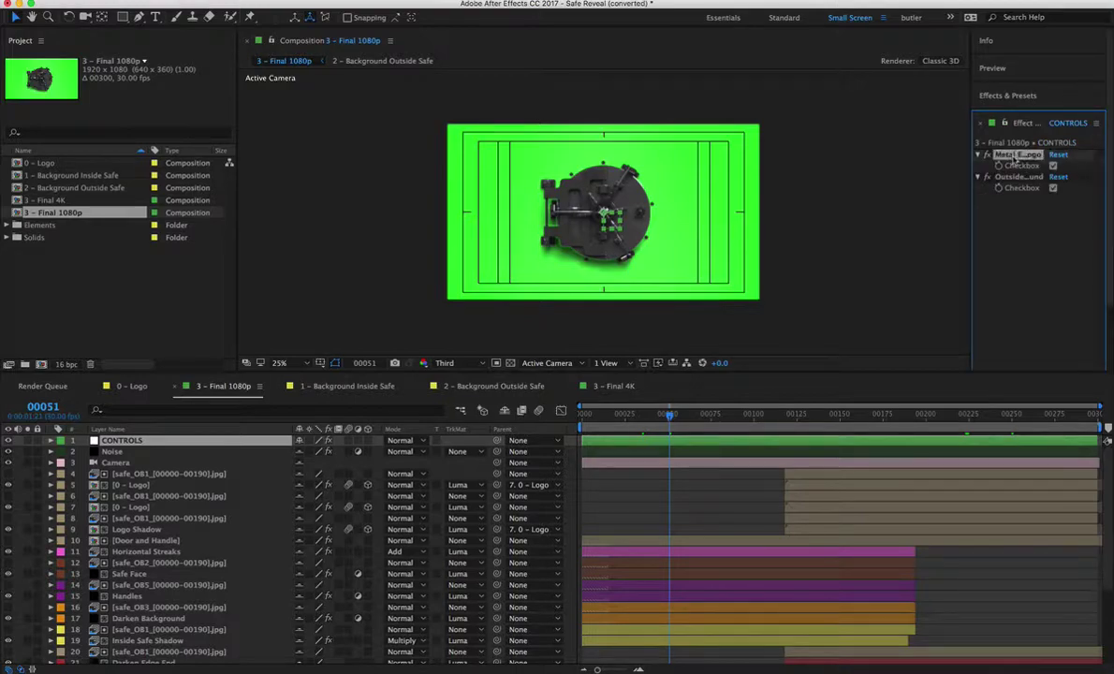
drag(972, 169, 872, 178)
click(941, 223)
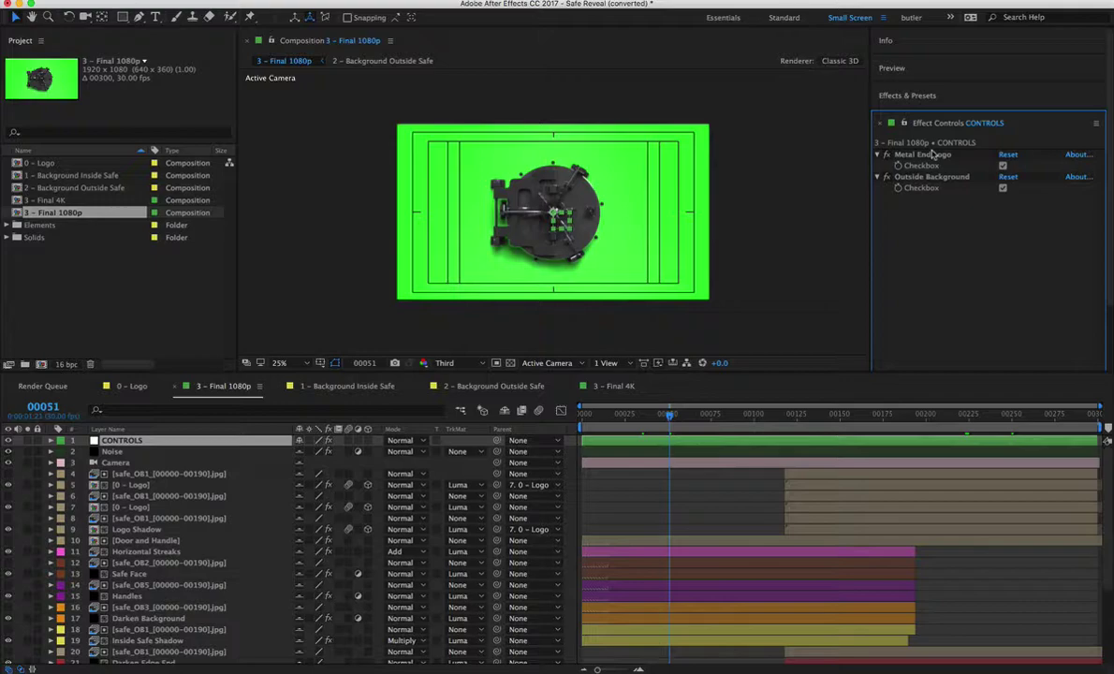
Examine the CONTROLS layer's Metal End Logo and Outside Background effects and view the 3 – Final 1080p composition at frame 221
click(915, 155)
click(932, 178)
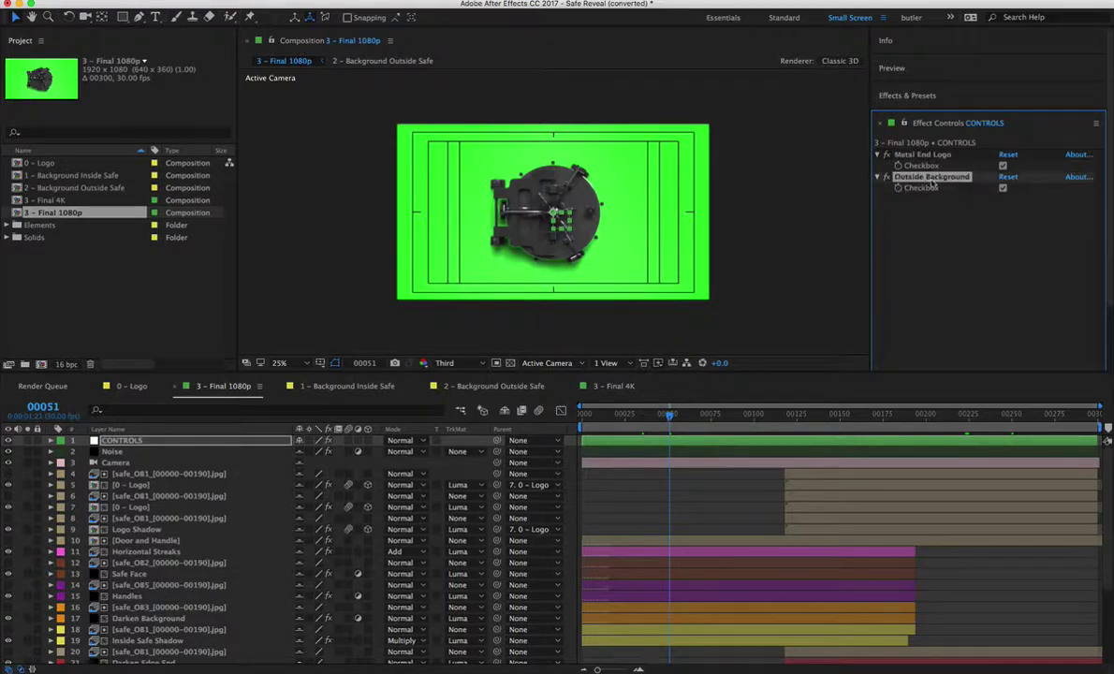
click(933, 221)
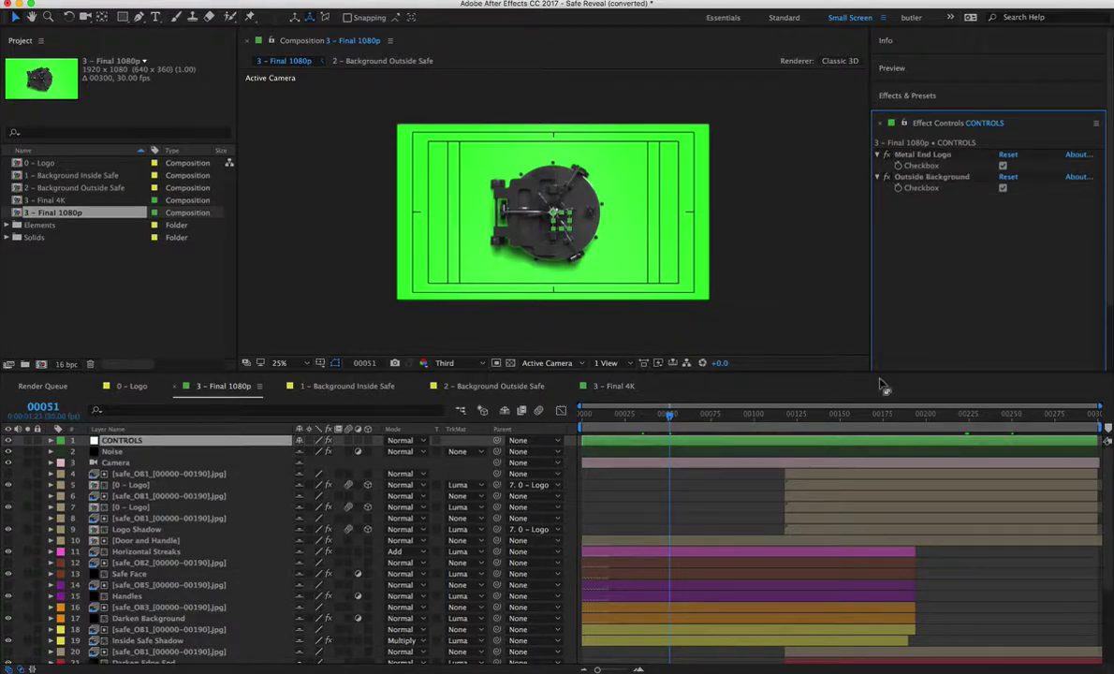
click(962, 415)
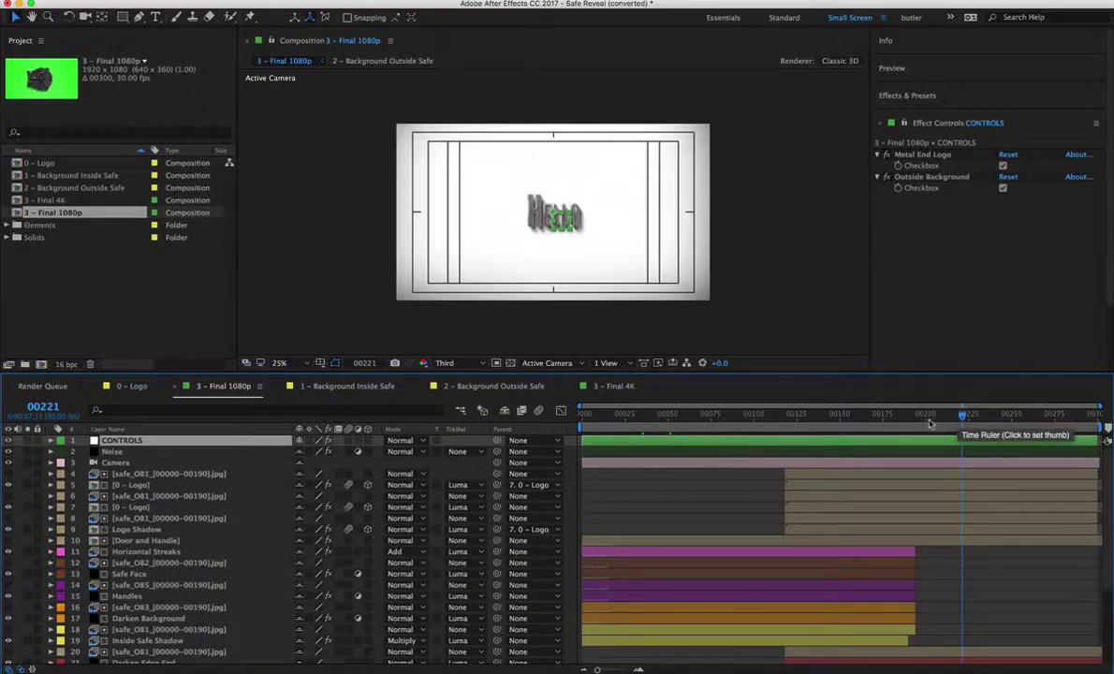
Turn off Outside Background for the 3 – Final 1080p composition, comparing it on and off at frame 51
click(927, 175)
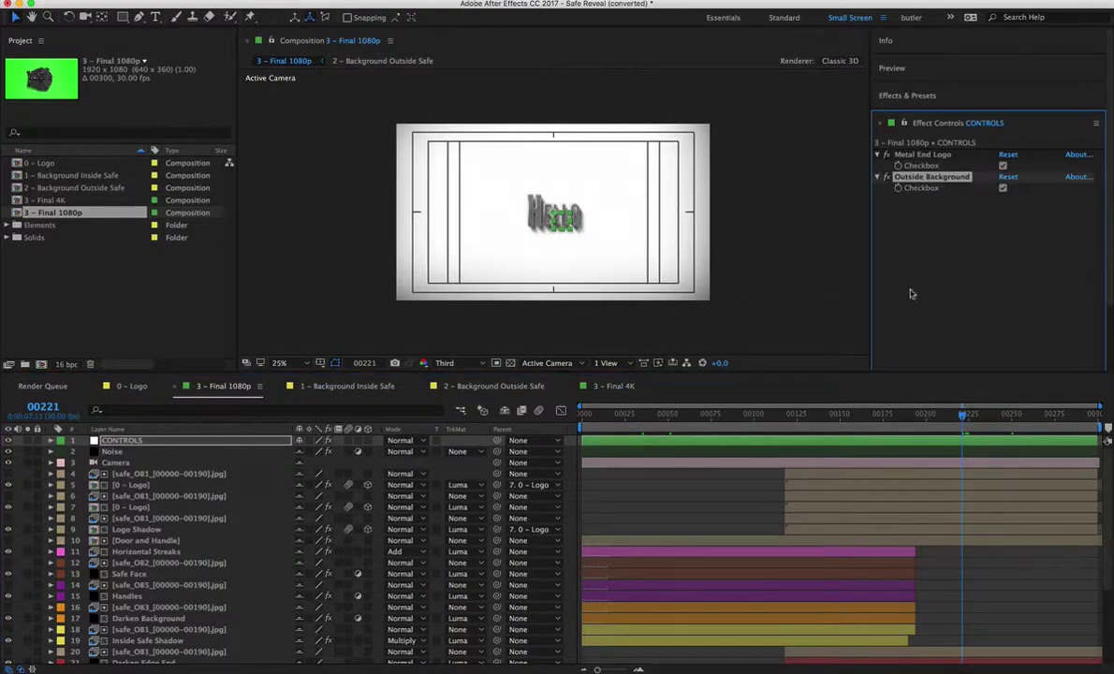
click(1003, 188)
click(670, 416)
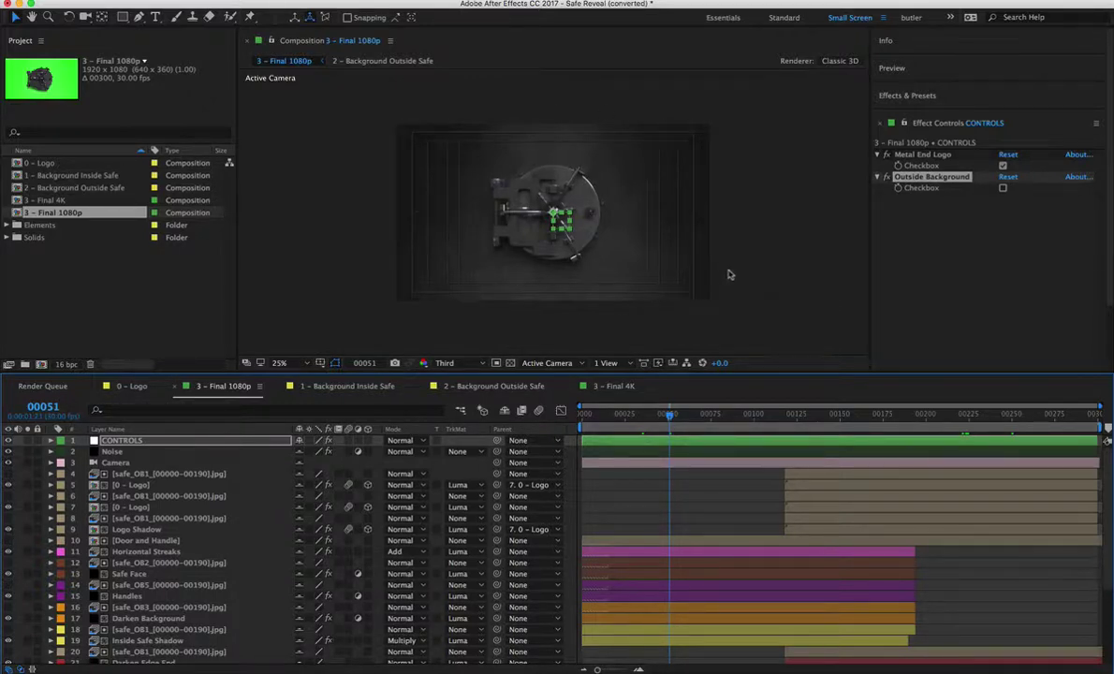
click(1002, 188)
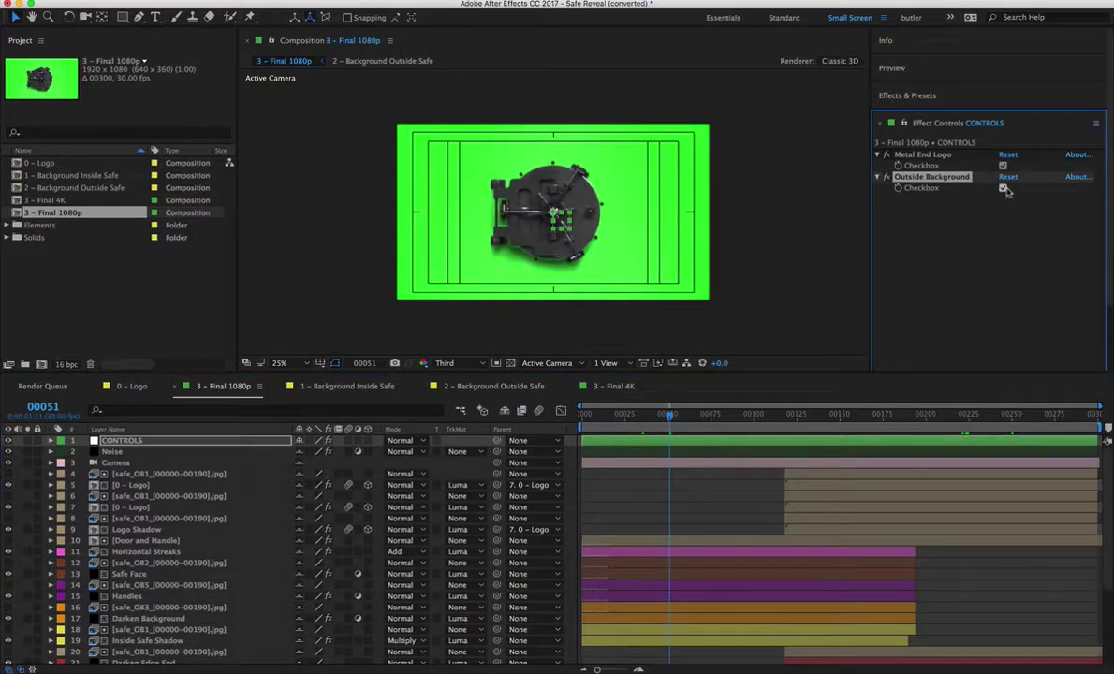
click(1003, 188)
Turn off Metal End Logo for the 3 – Final 1080p composition while viewing the "Hello" text at frame 221
click(962, 423)
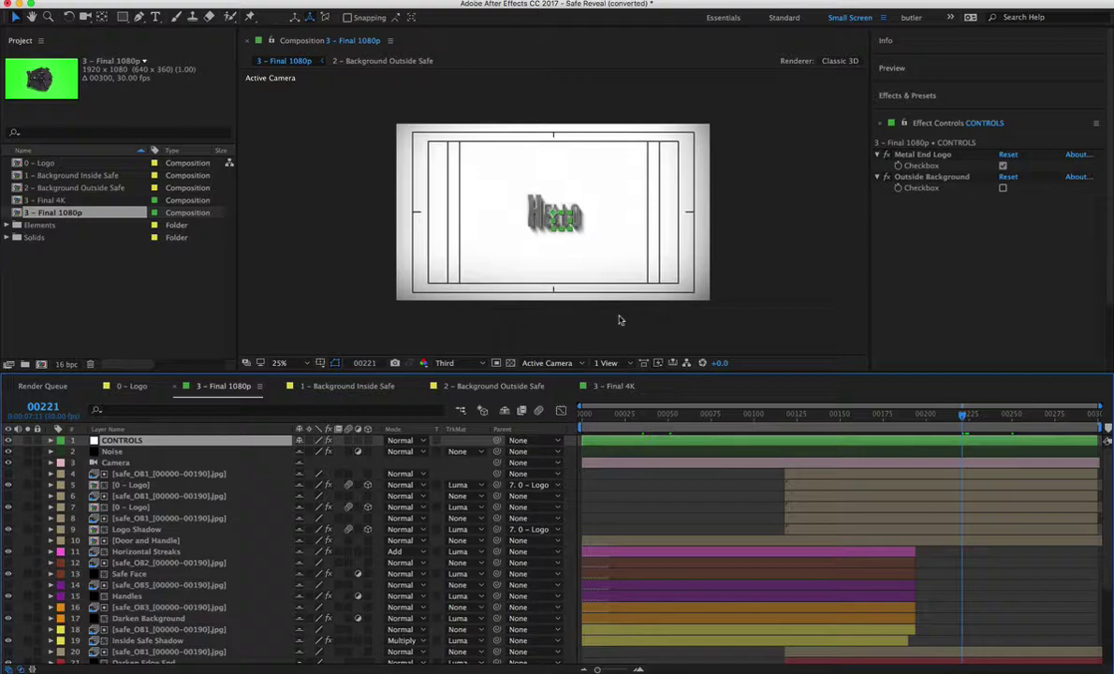
click(946, 238)
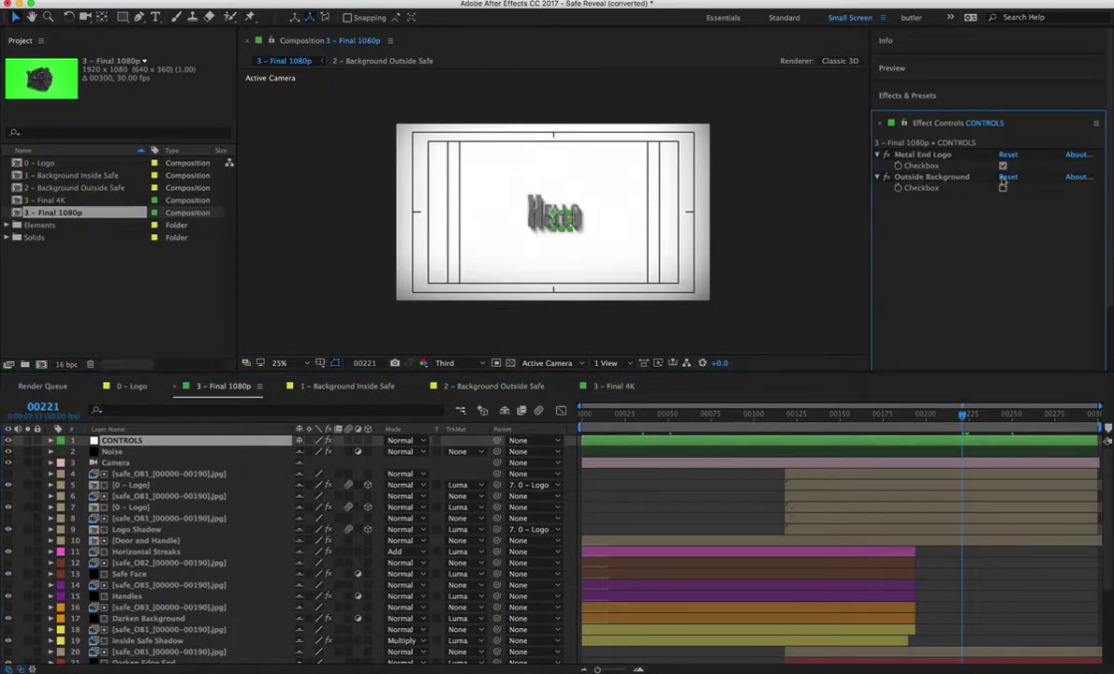
click(932, 156)
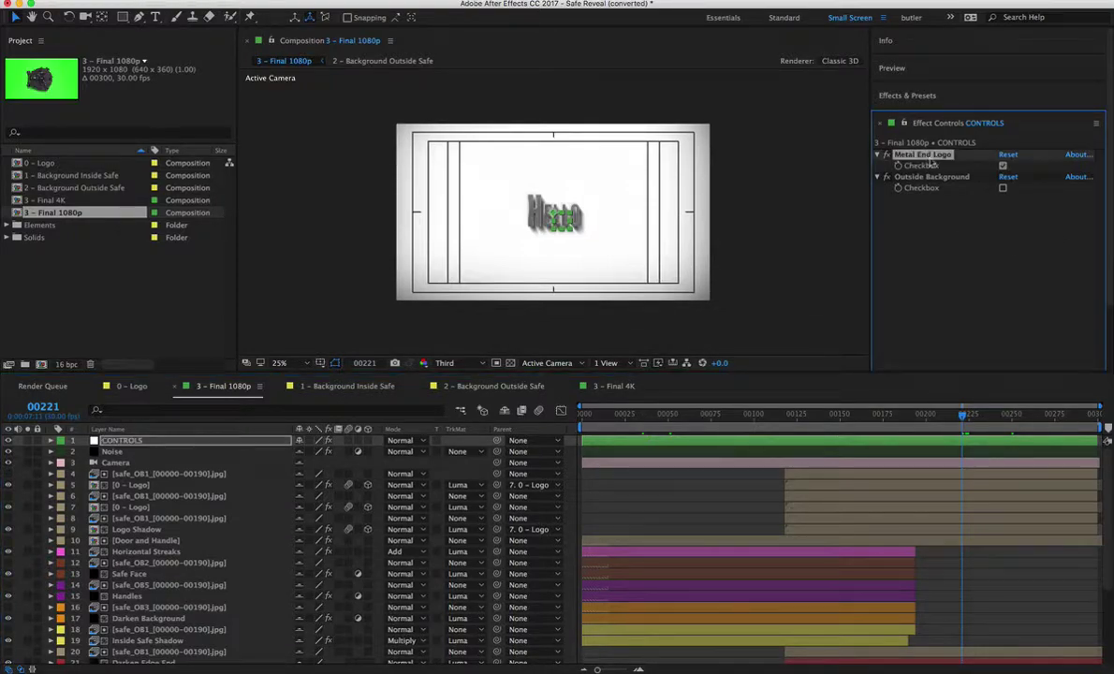
click(1002, 165)
click(1002, 166)
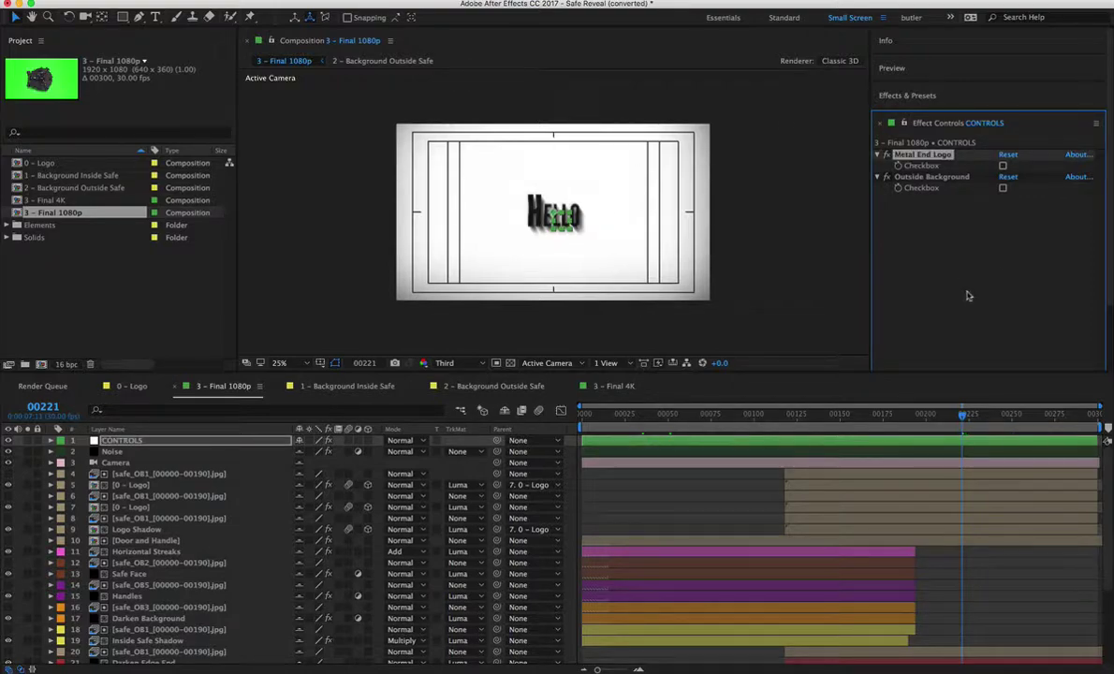
Inspect the Hello text layer in 0 – Logo and preview Metal End Logo off and on in 3 – Final 4K
click(131, 386)
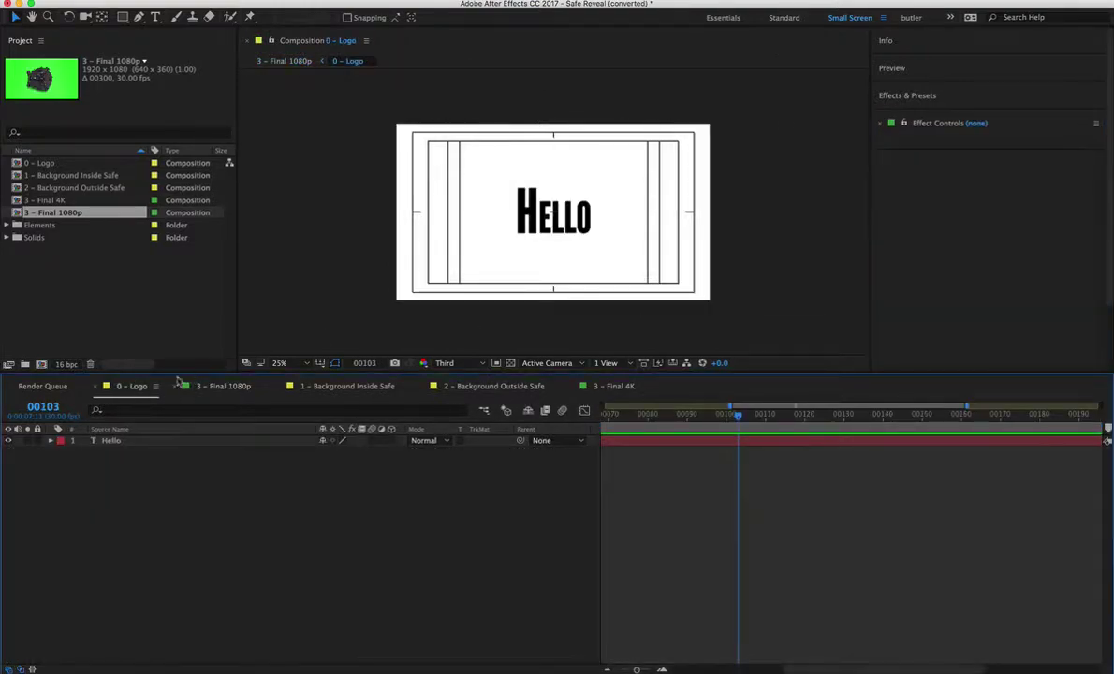
click(157, 440)
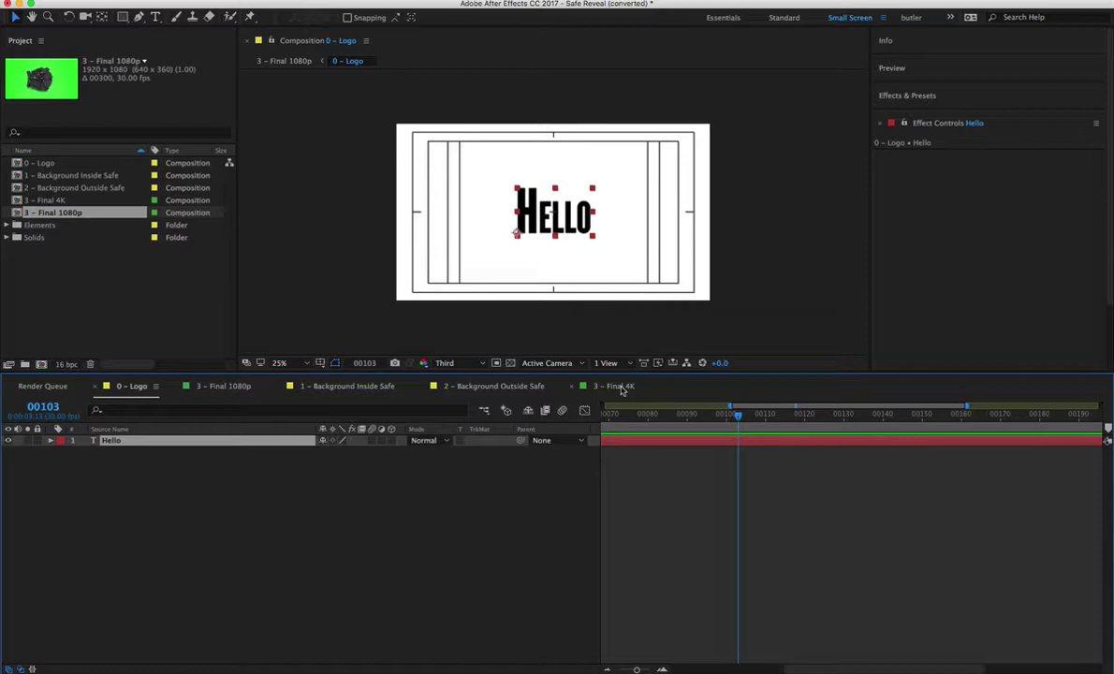
click(615, 386)
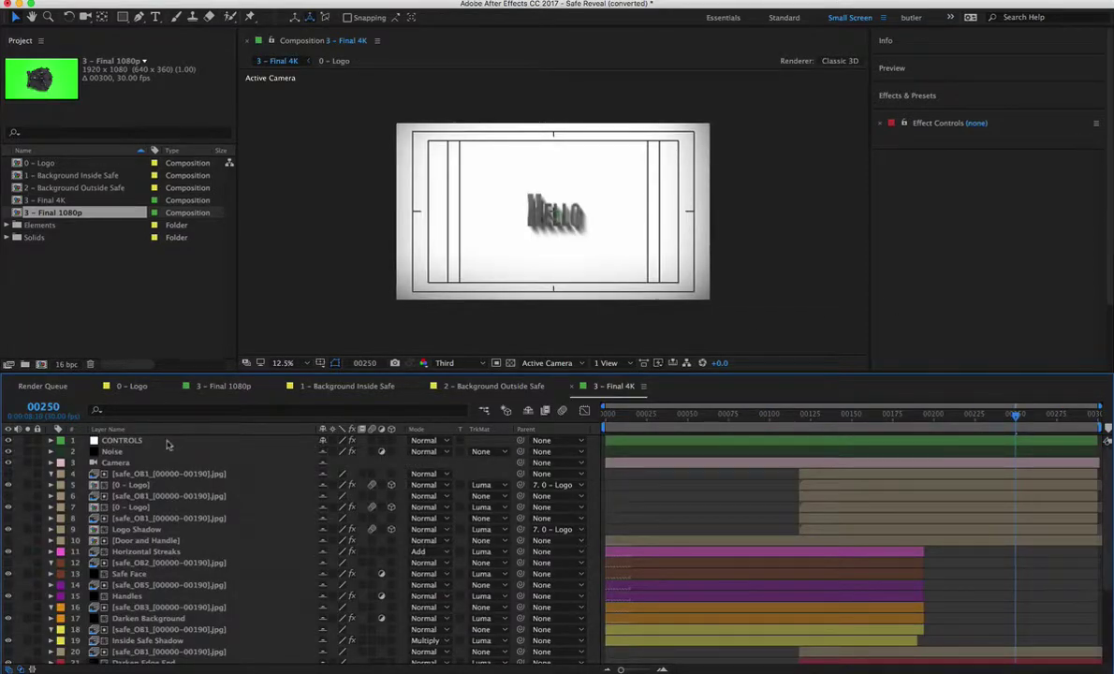
click(272, 440)
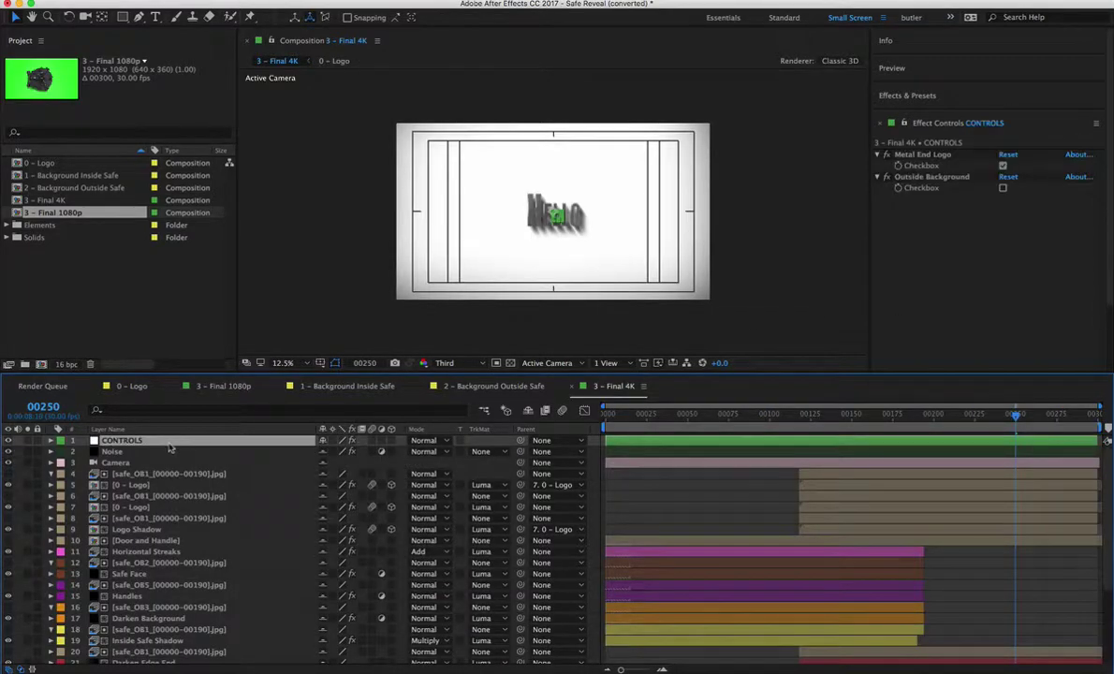
click(1002, 165)
click(1003, 165)
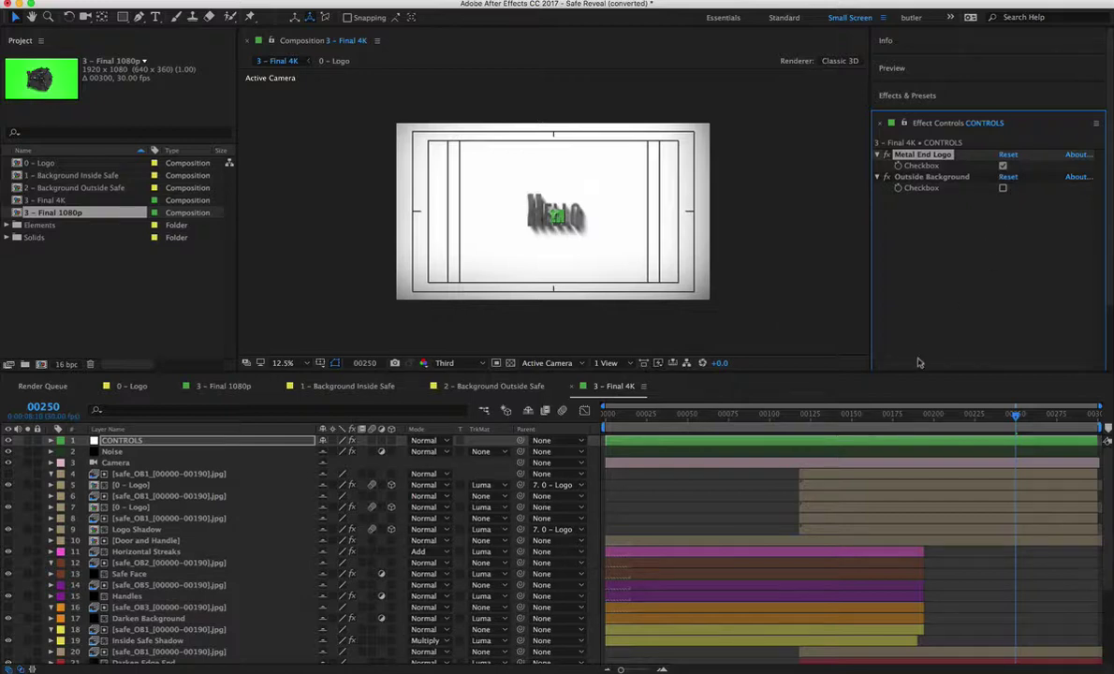
Enlarge the timeline area of 3 – Final 4K until all 31 layers fit in the layer list
click(708, 497)
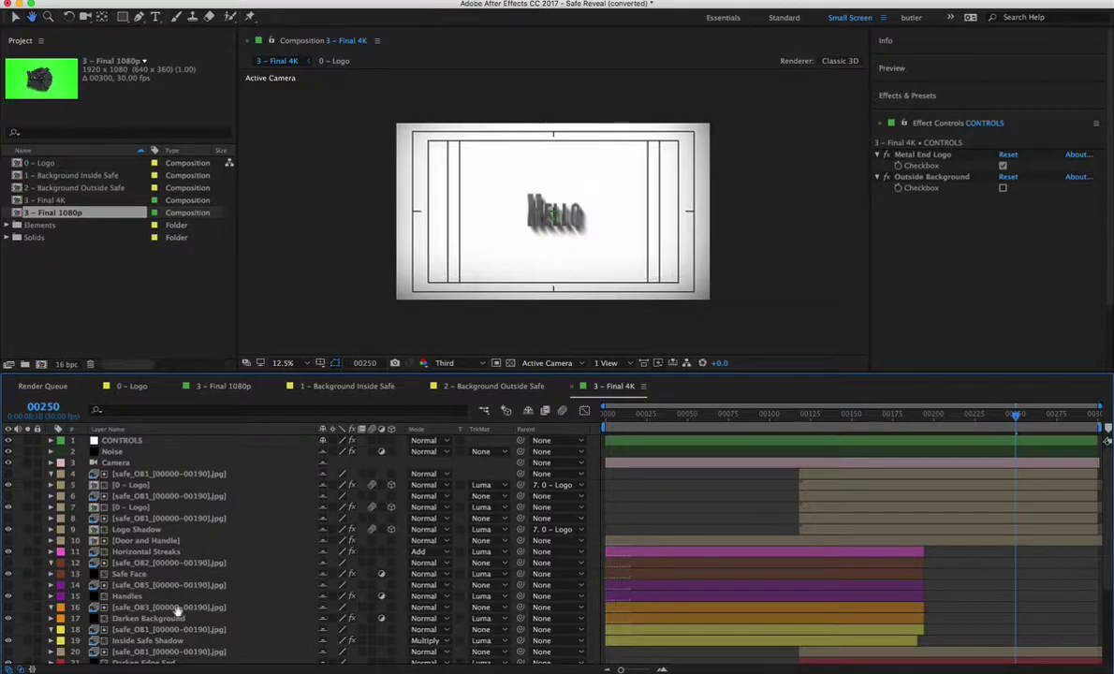
scroll(176, 580, down, 5)
scroll(178, 541, up, 5)
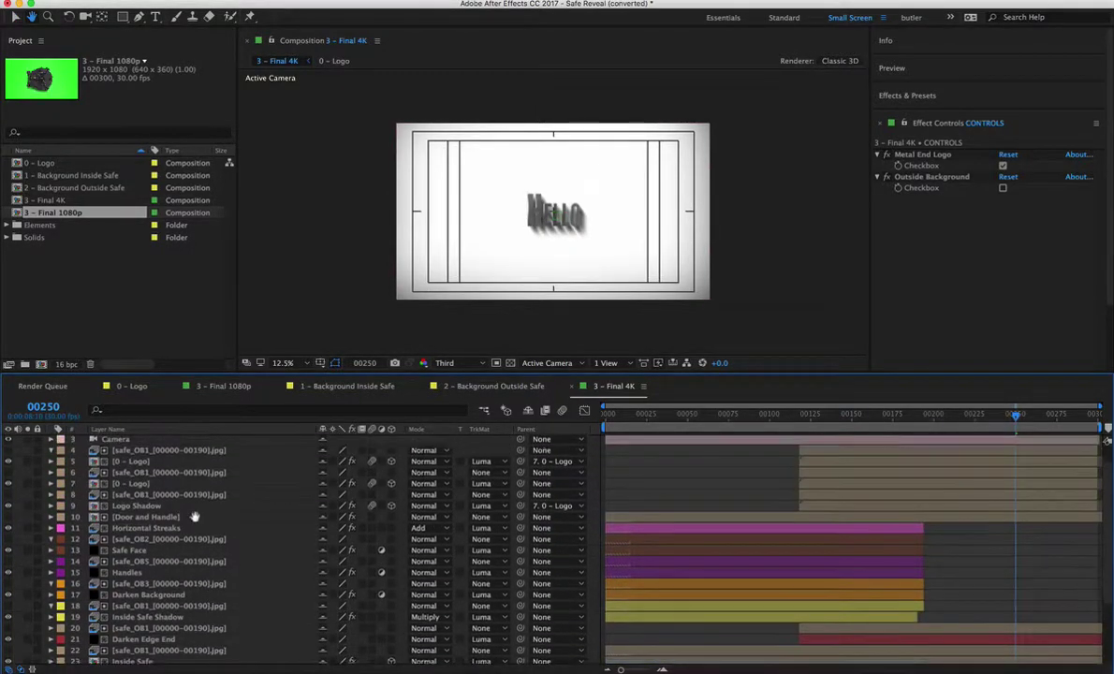
scroll(214, 517, down, 5)
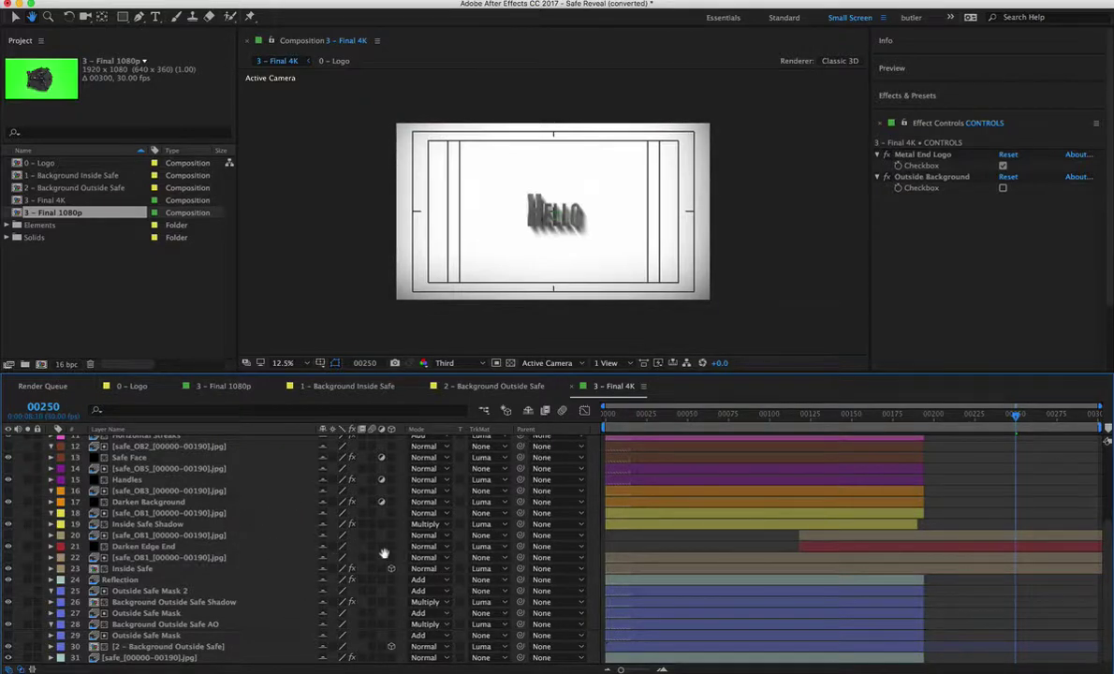
key(v)
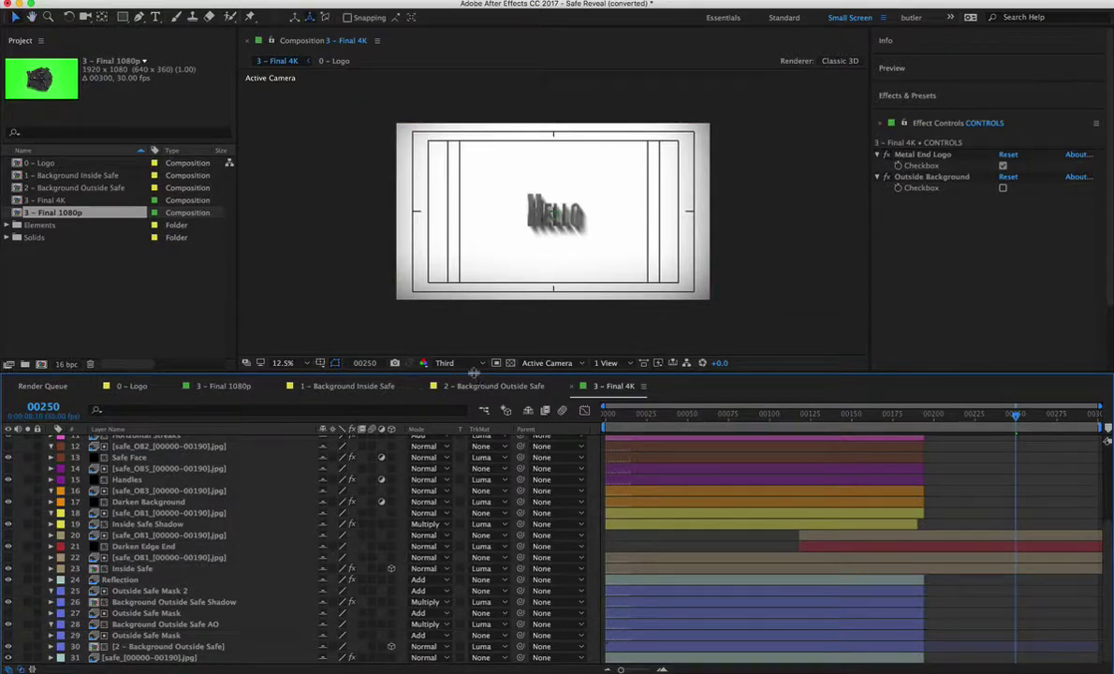
drag(471, 373, 455, 250)
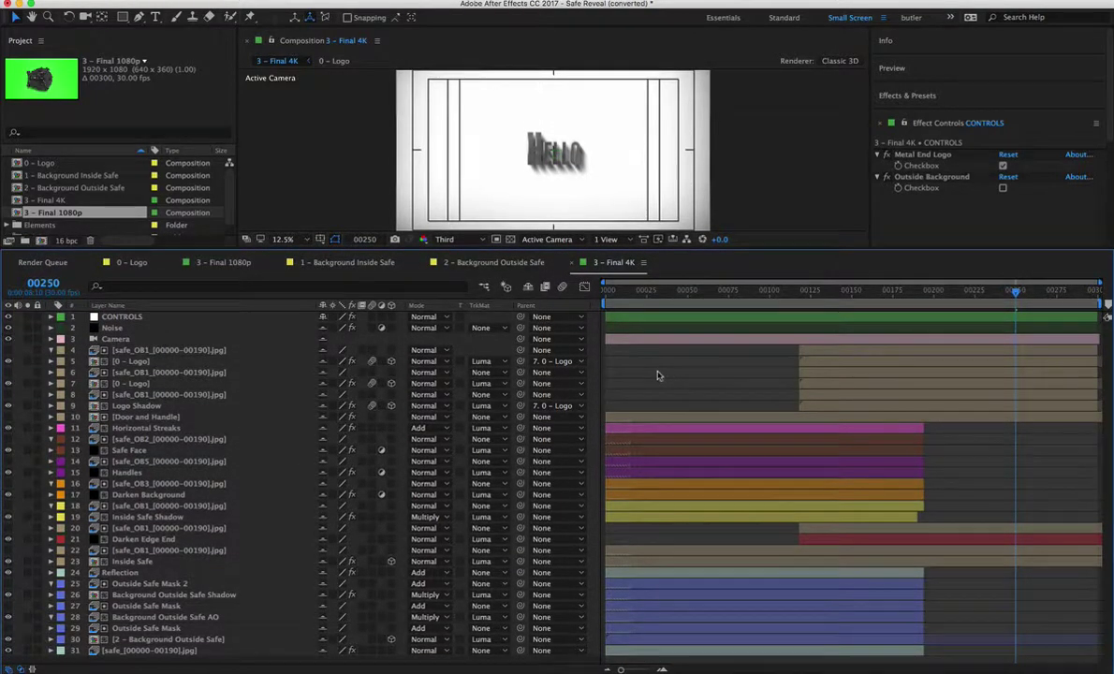
click(187, 650)
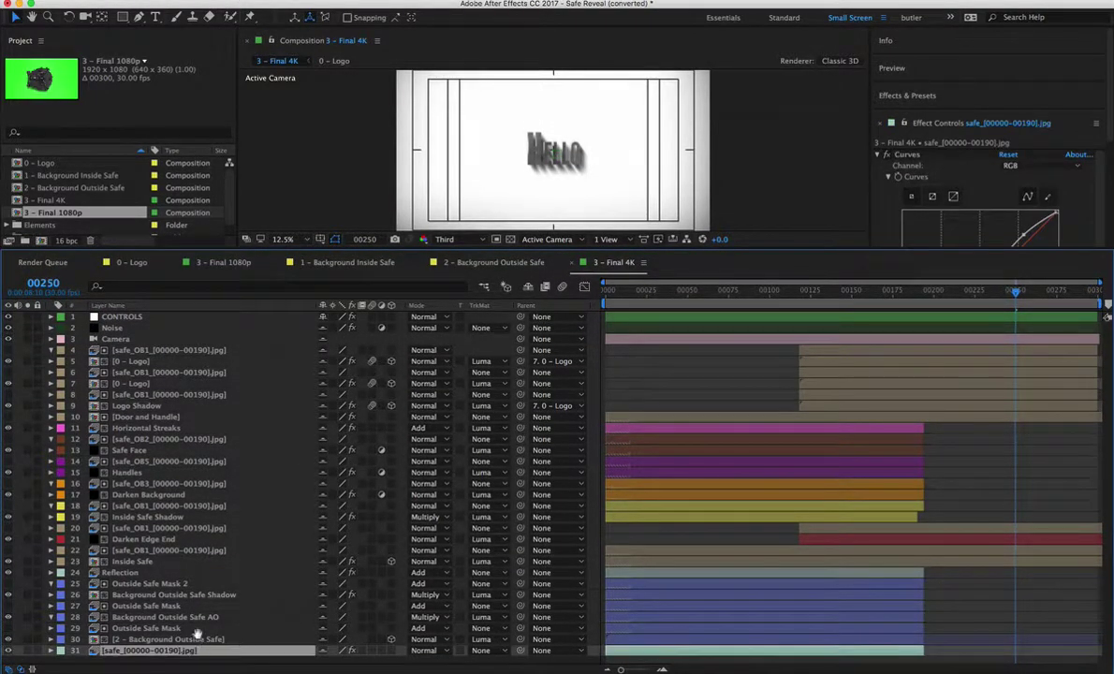
key(h)
key(v)
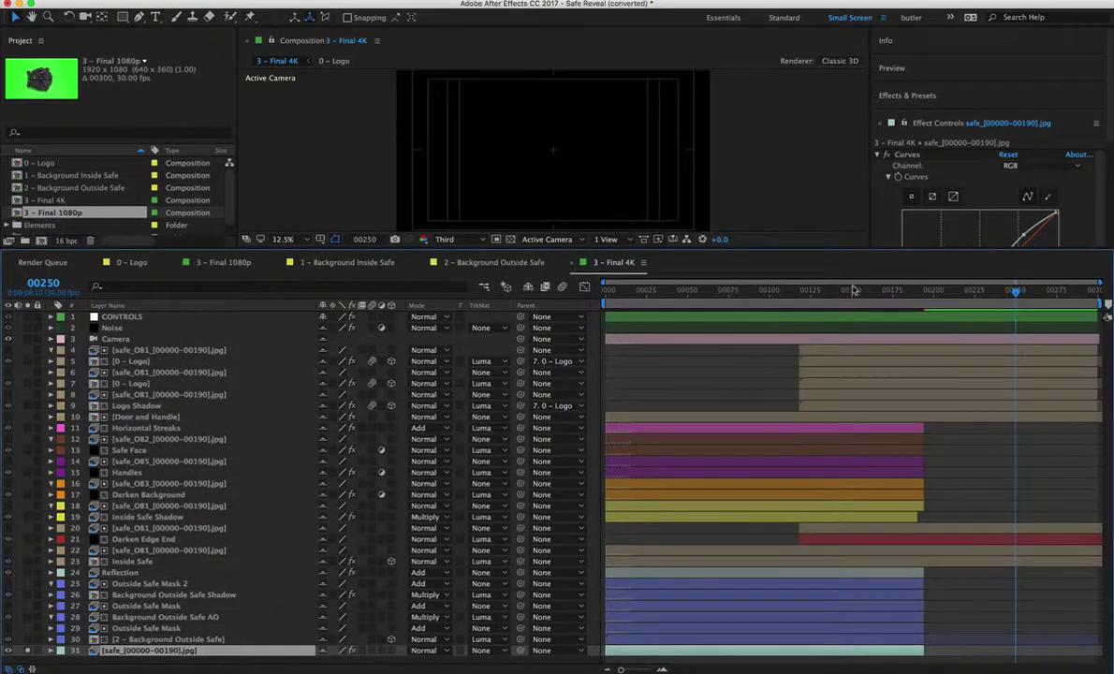
click(794, 292)
mouse_move(793, 292)
mouse_down()
mouse_move(659, 291)
mouse_move(905, 292)
mouse_move(1022, 273)
mouse_move(804, 292)
mouse_up()
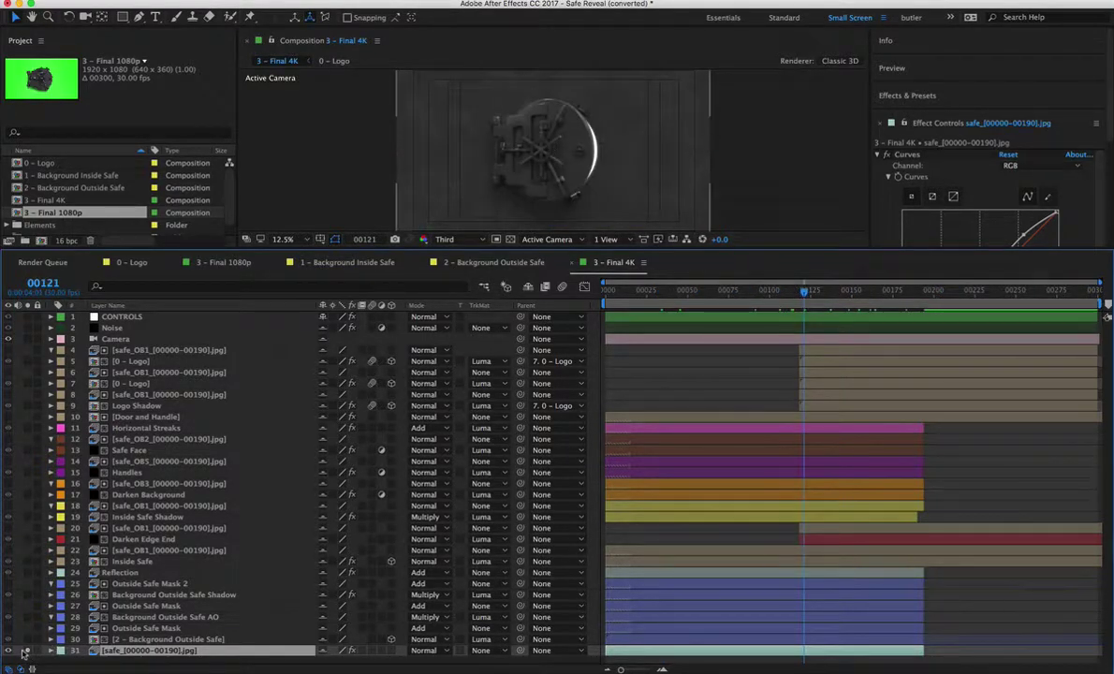
click(58, 660)
Solo the outside-safe background layers 25 to 30 and turn on Outside Background in the CONTROLS layer at frame 80
click(134, 639)
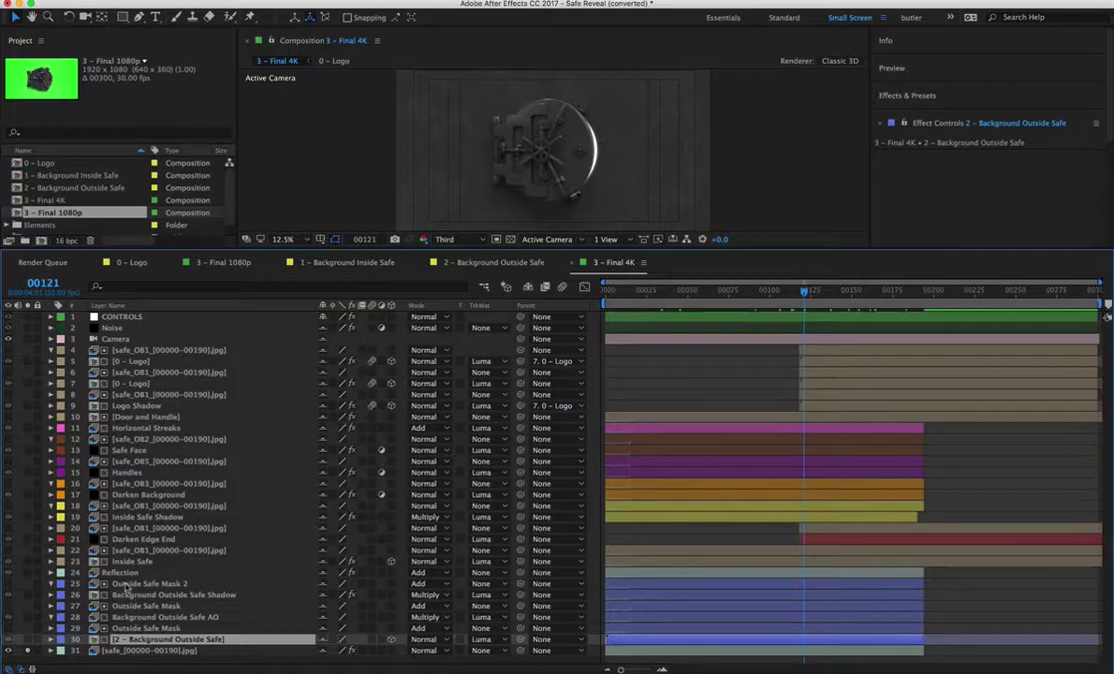
shift+click(122, 584)
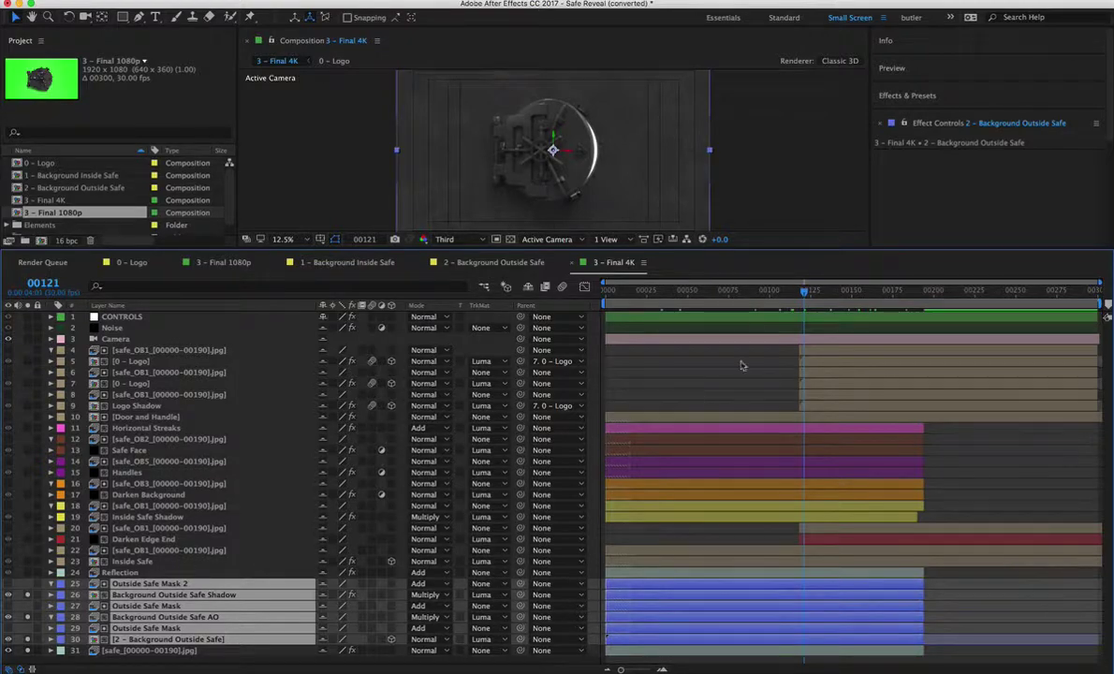
click(736, 291)
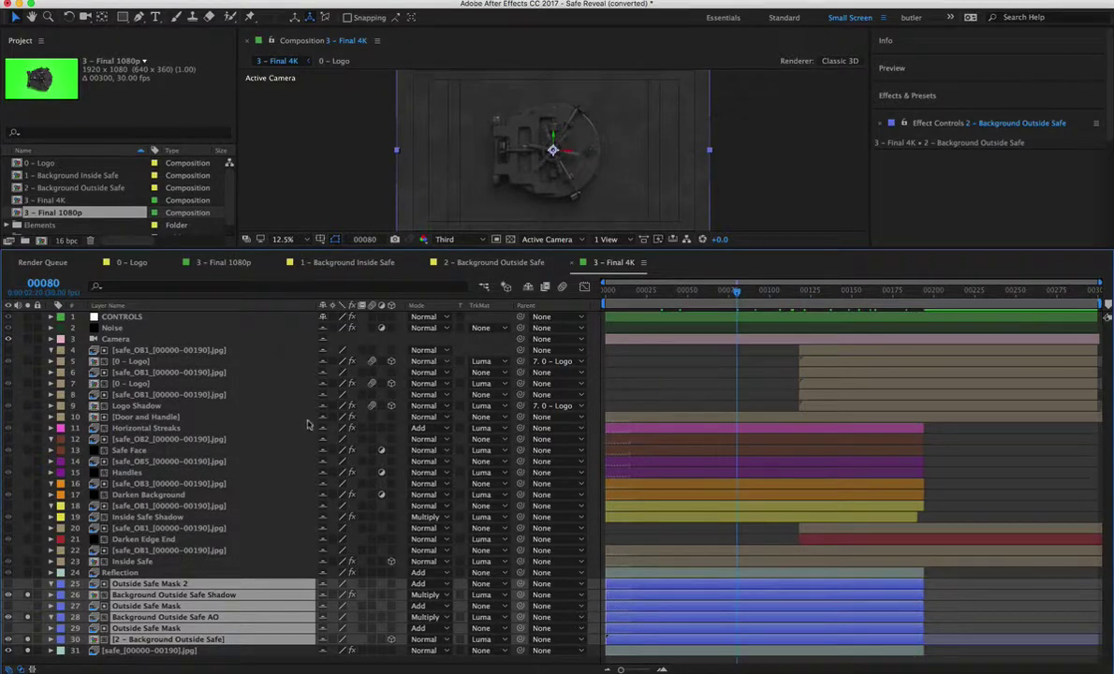
click(179, 316)
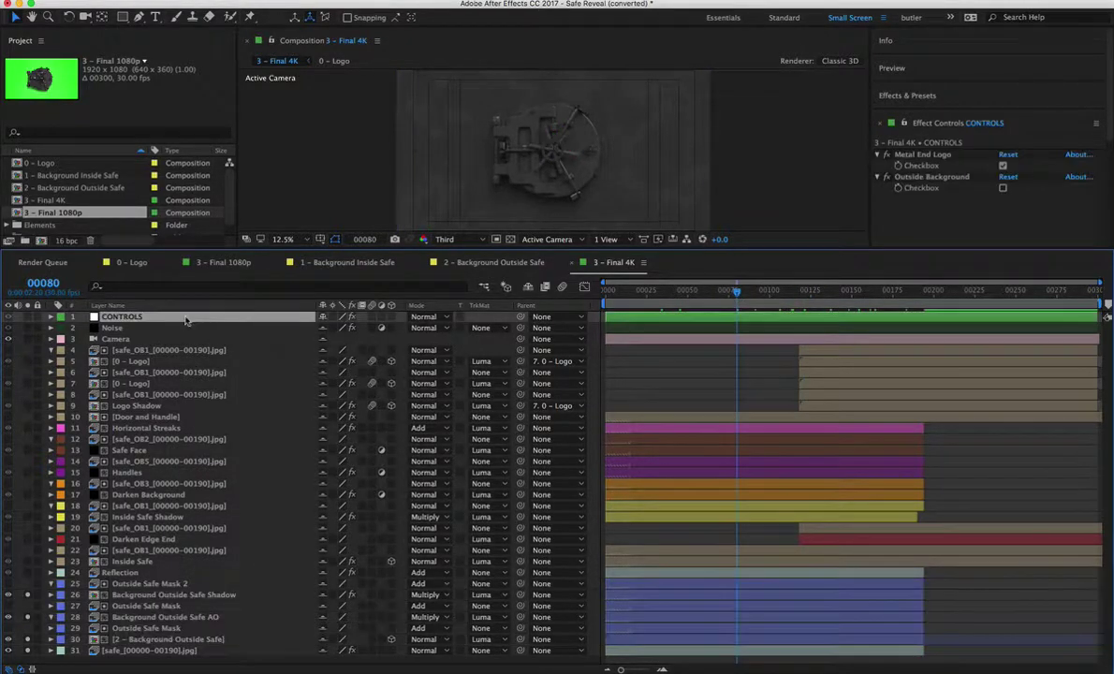
click(1003, 188)
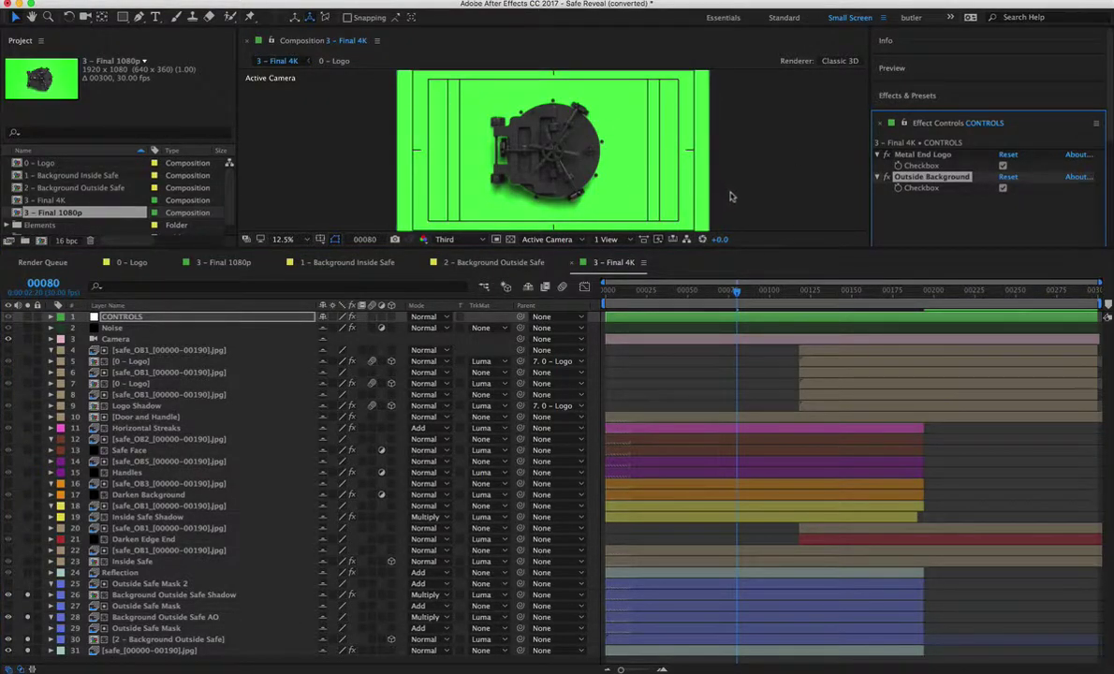
Review the outside-safe background layers 25 to 30 as a group and the Glow settings of the Reflection layer
click(161, 629)
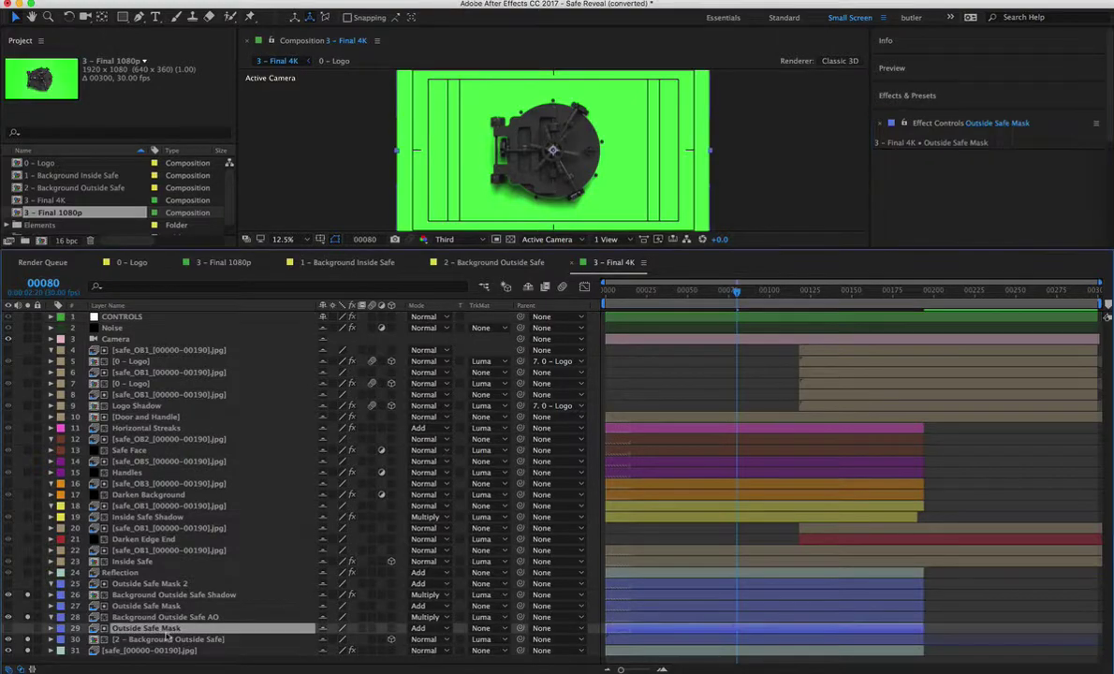
click(169, 640)
shift+click(153, 584)
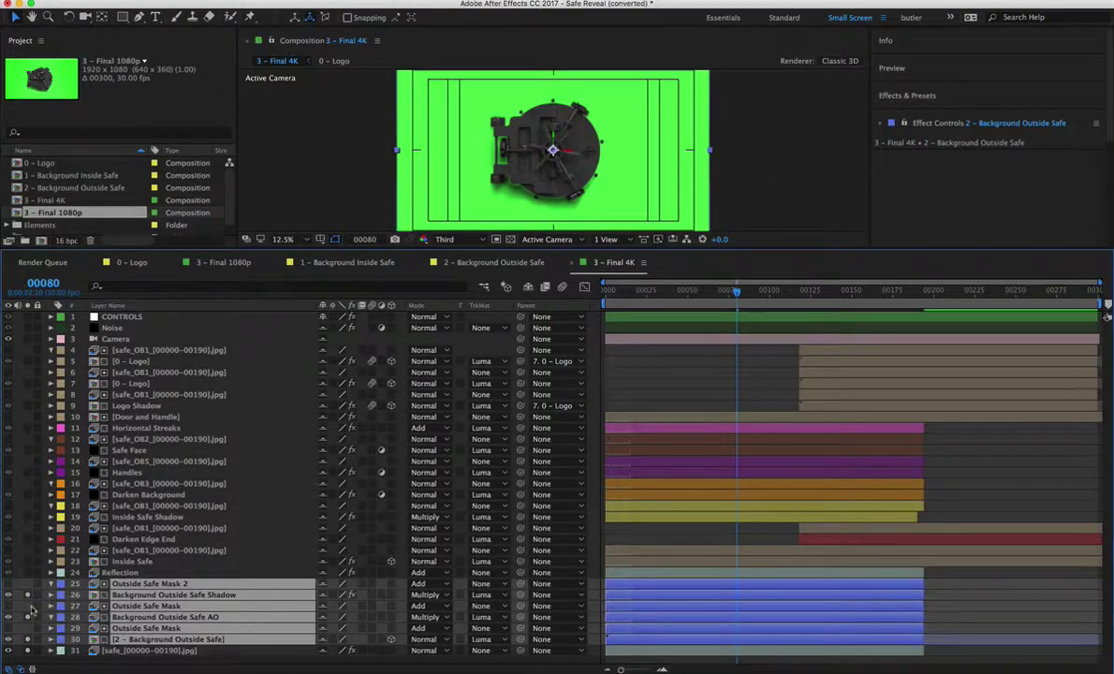
click(141, 572)
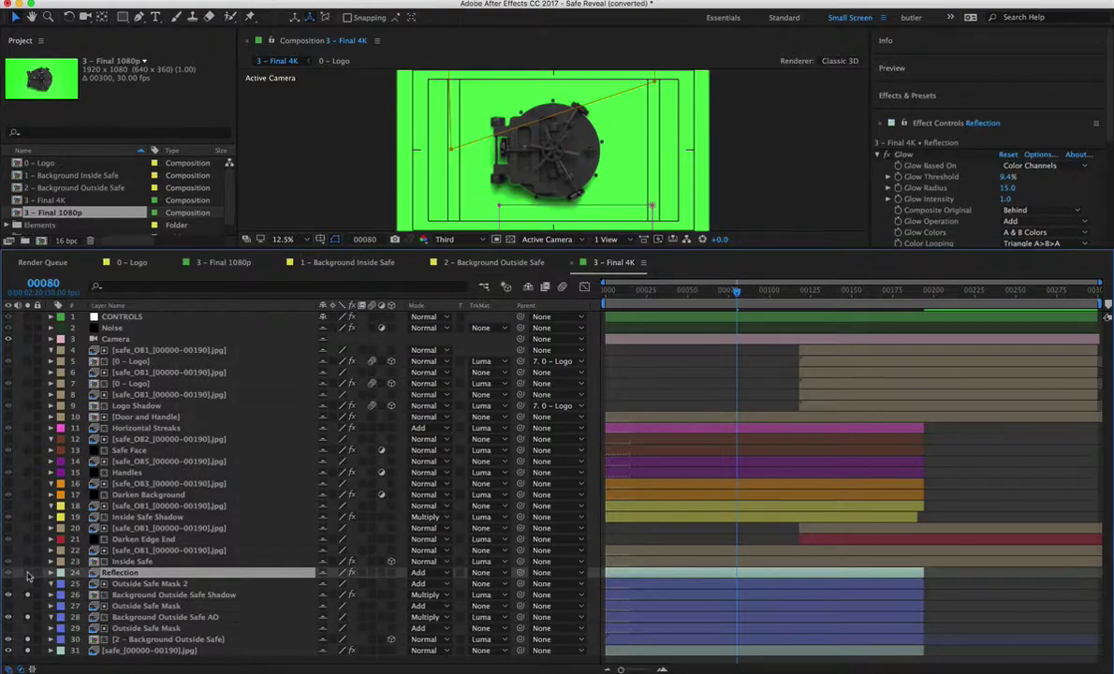
Preview the Inside Safe layer soloed at frame 214 and examine the full mask outline of the Darken Edge End layer
click(157, 562)
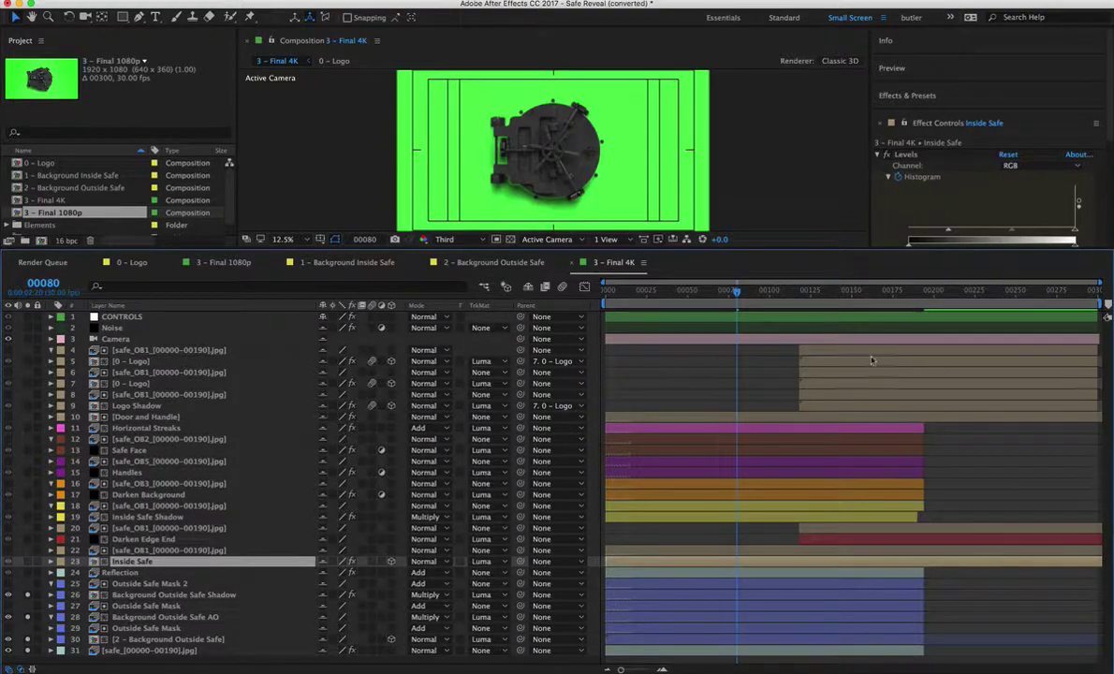
click(956, 298)
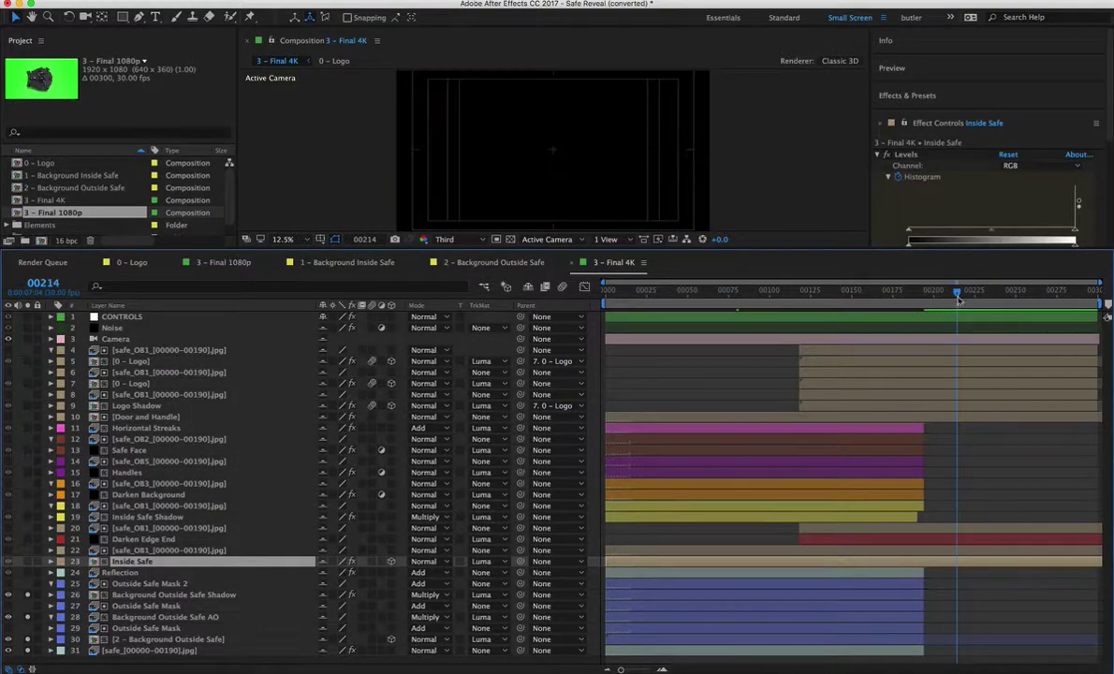
click(28, 561)
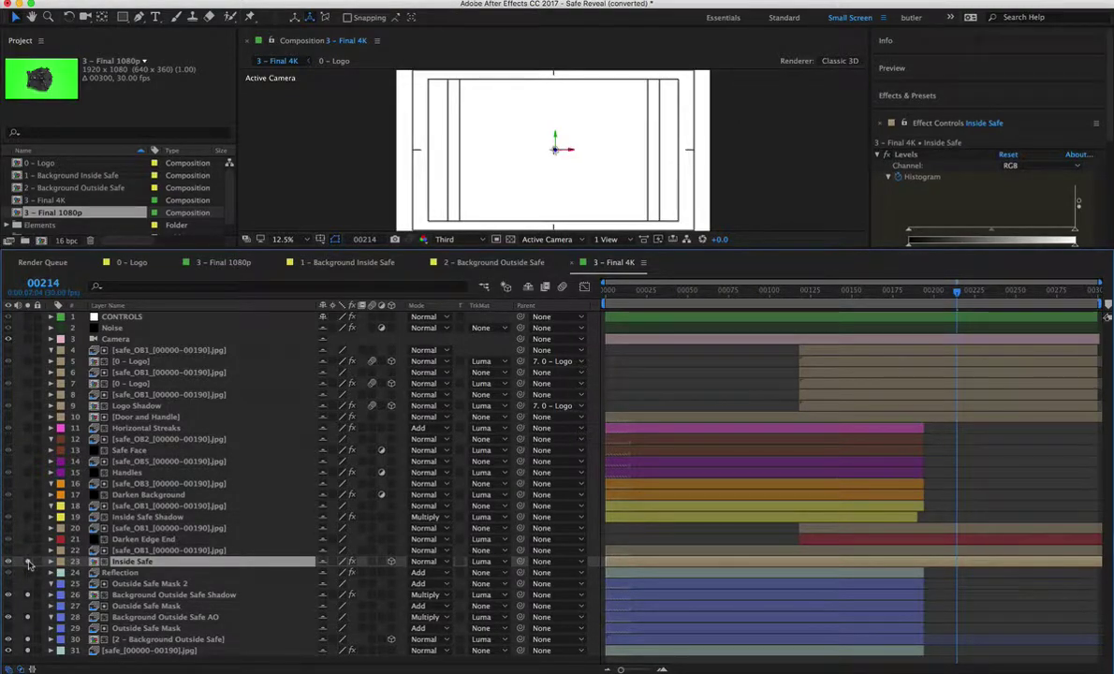
click(28, 561)
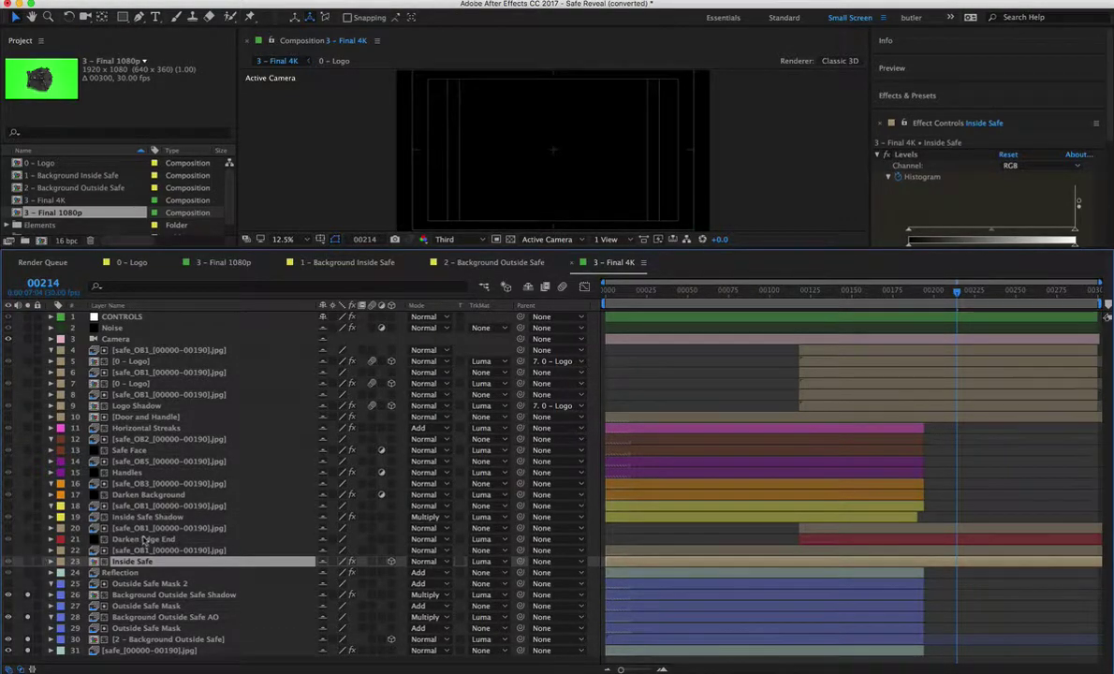
click(140, 539)
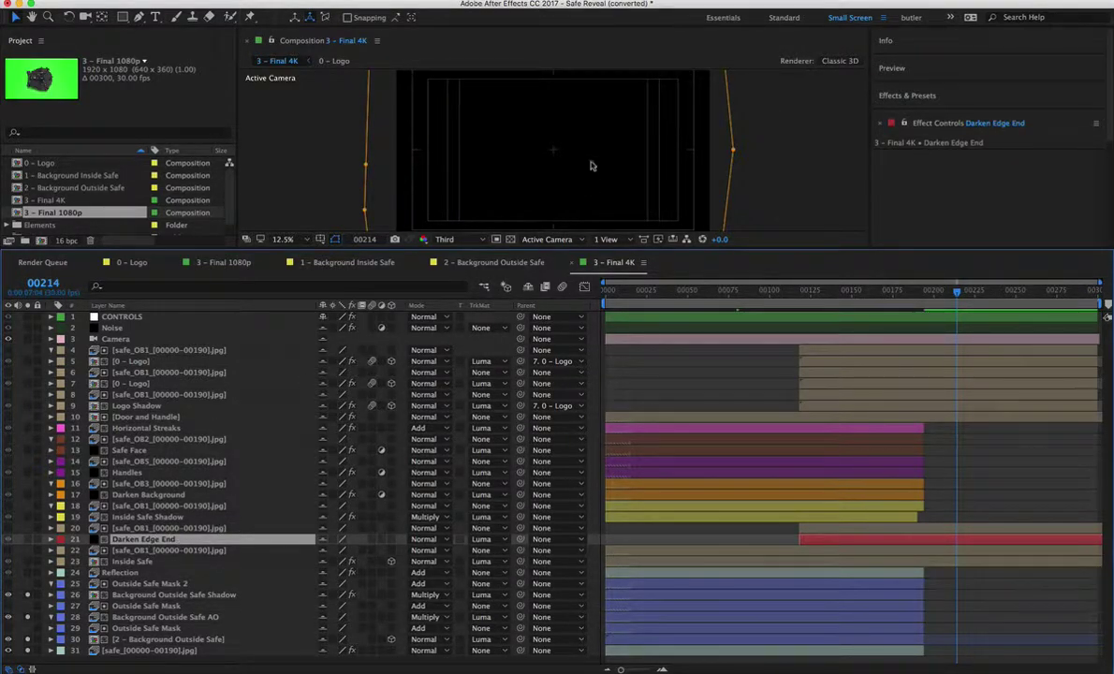
key(comma)
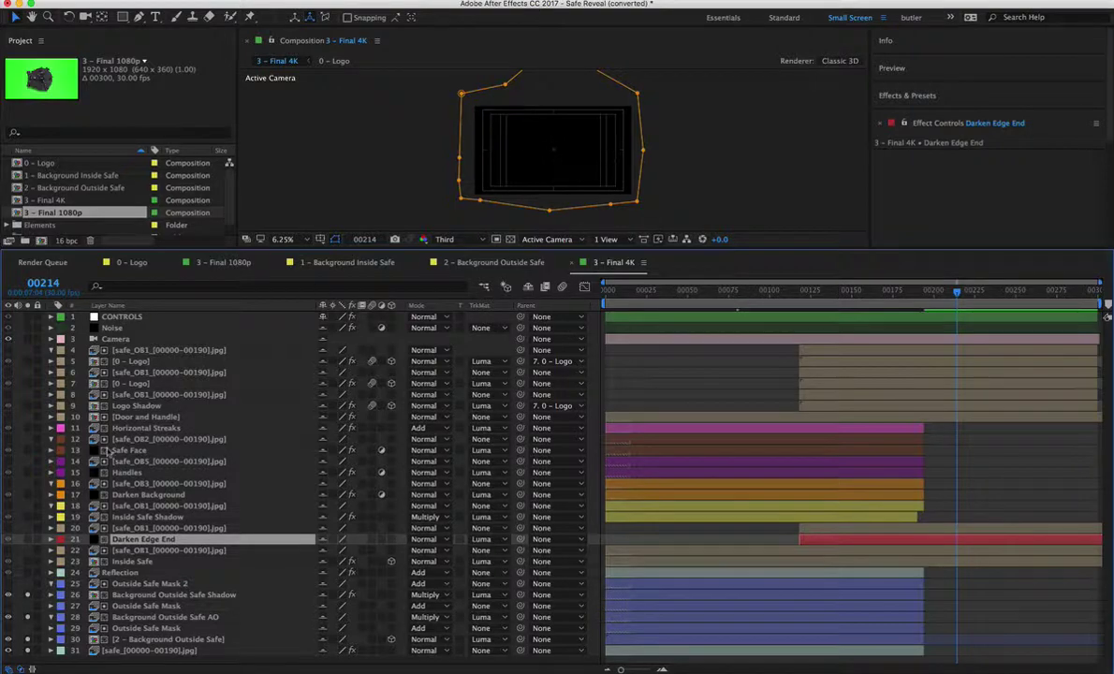
Solo the Inside Safe Shadow layer at frame 163, toggling it to compare the shading inside the safe opening
click(150, 516)
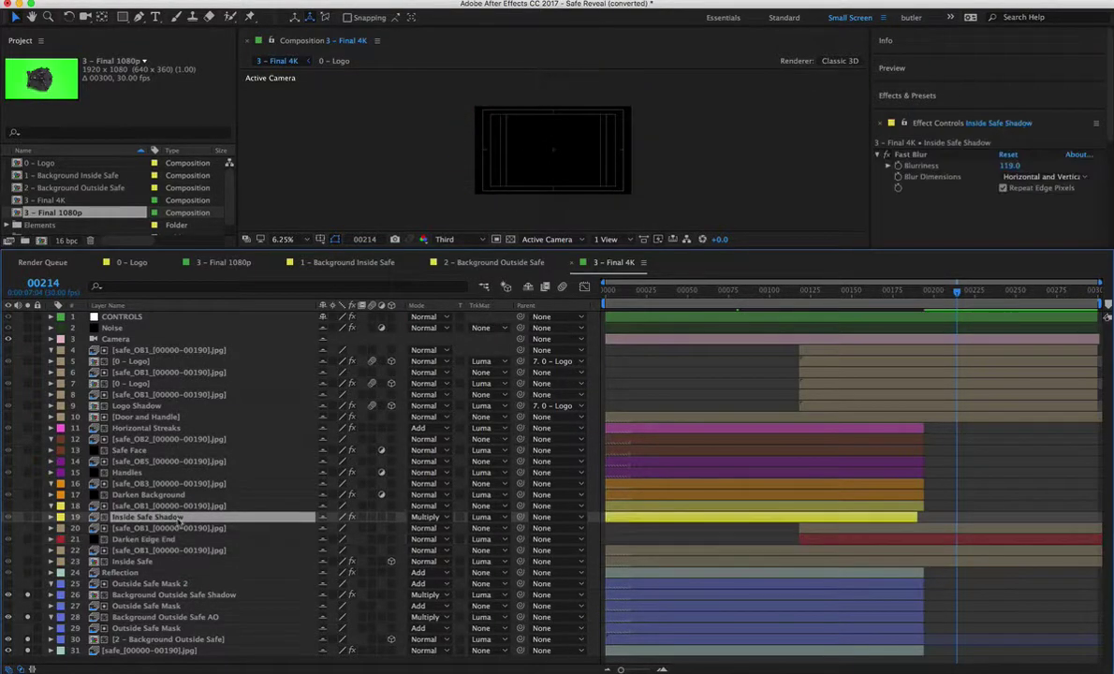
click(873, 293)
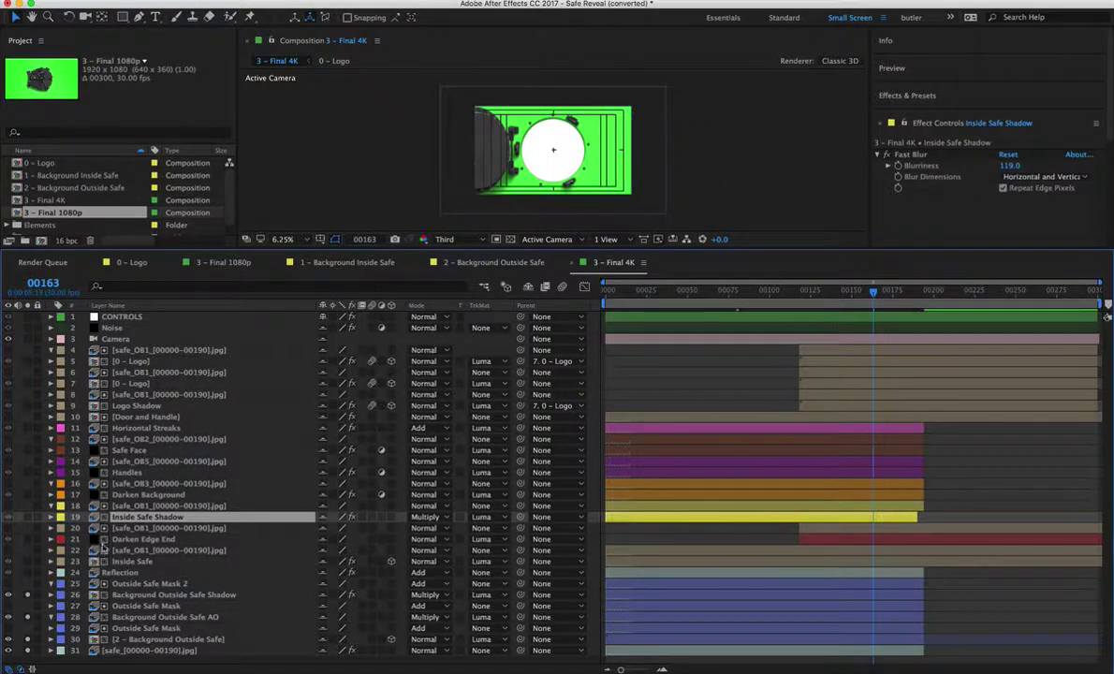
click(28, 518)
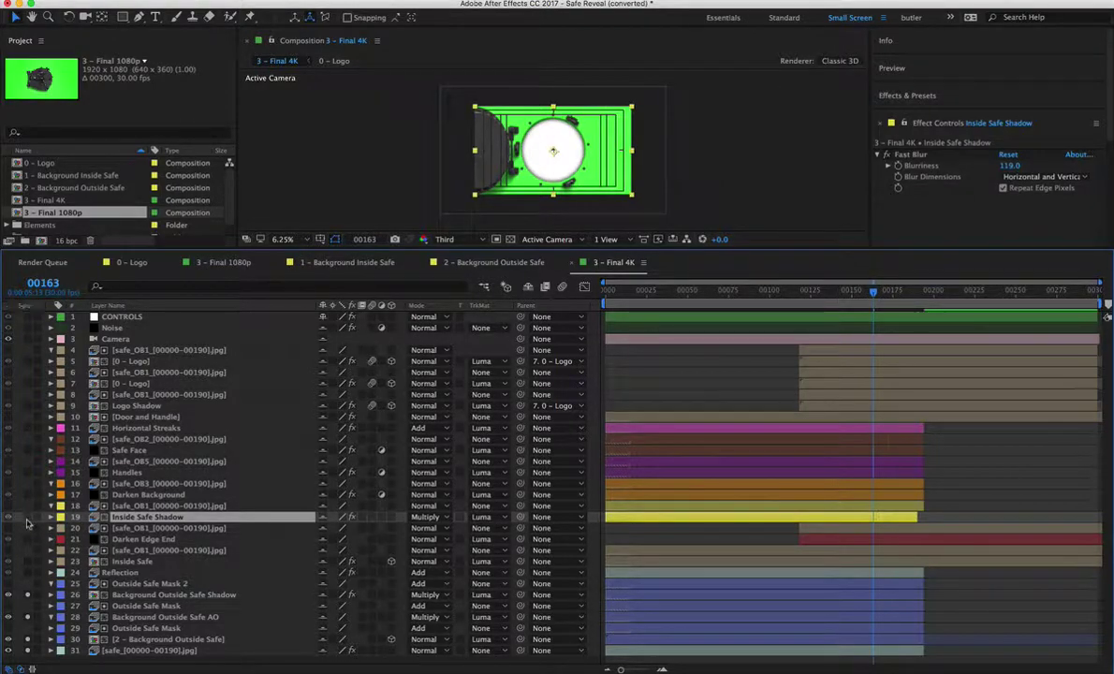
click(28, 518)
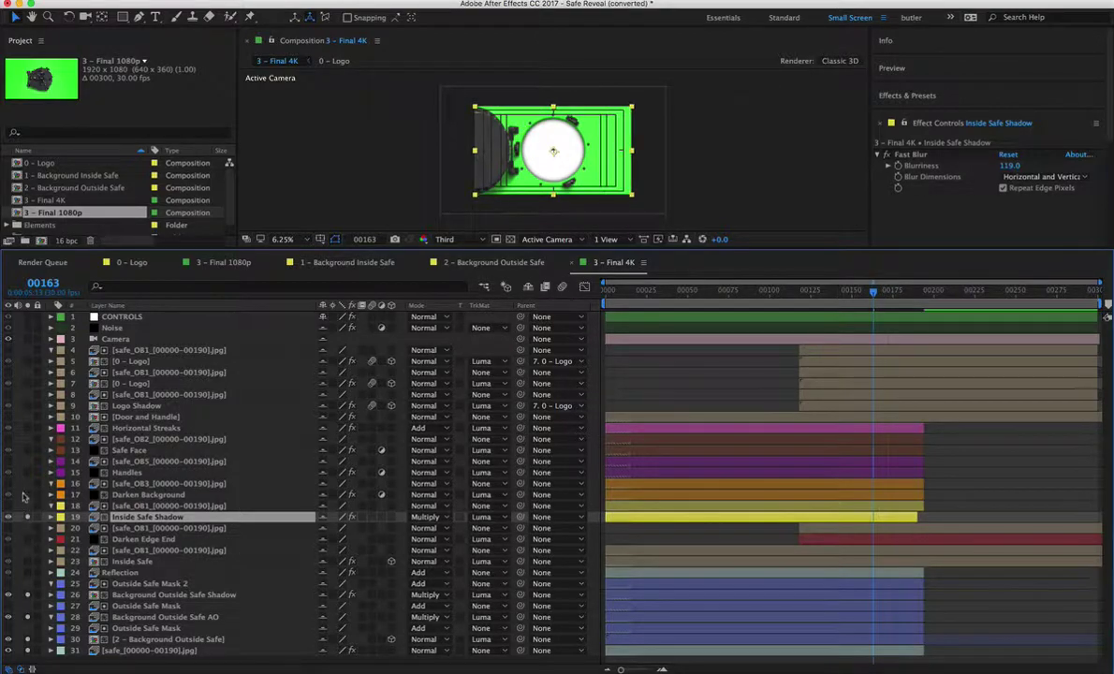
Solo the Darken Background layer and view its mask at frames 141 and 121
click(176, 495)
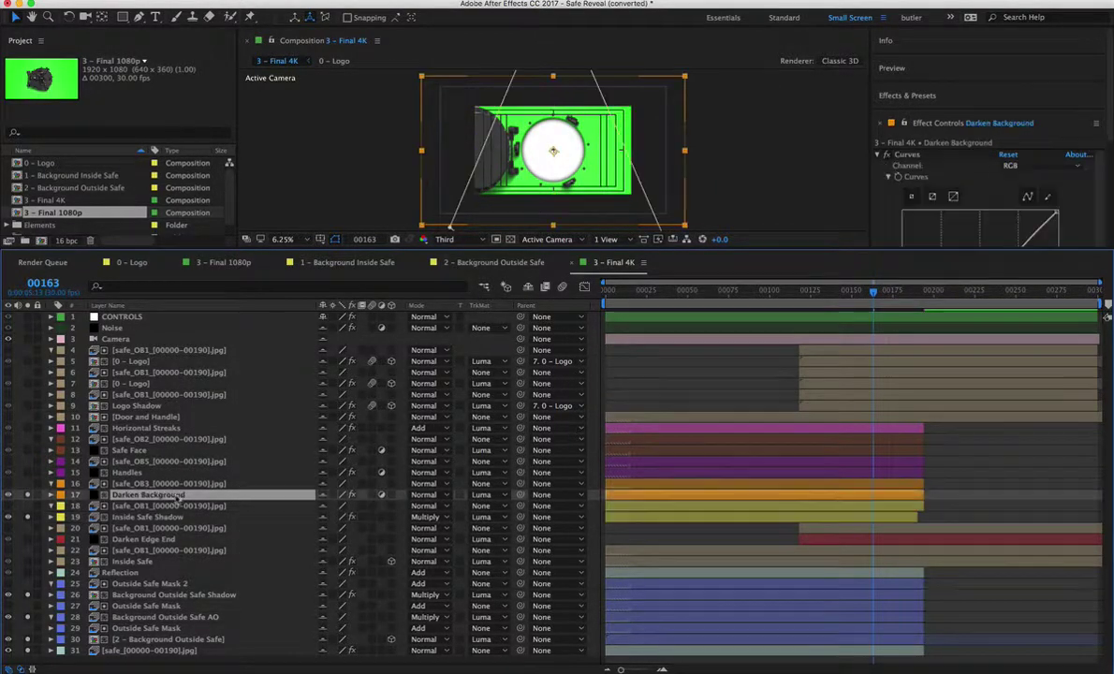
click(837, 295)
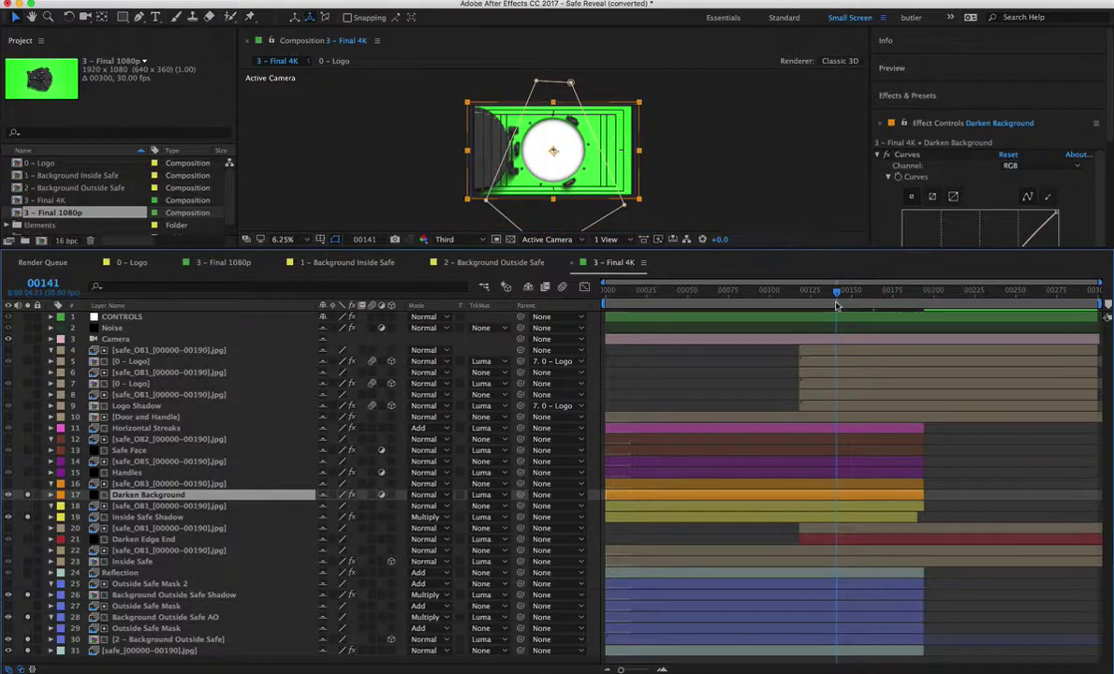
click(805, 300)
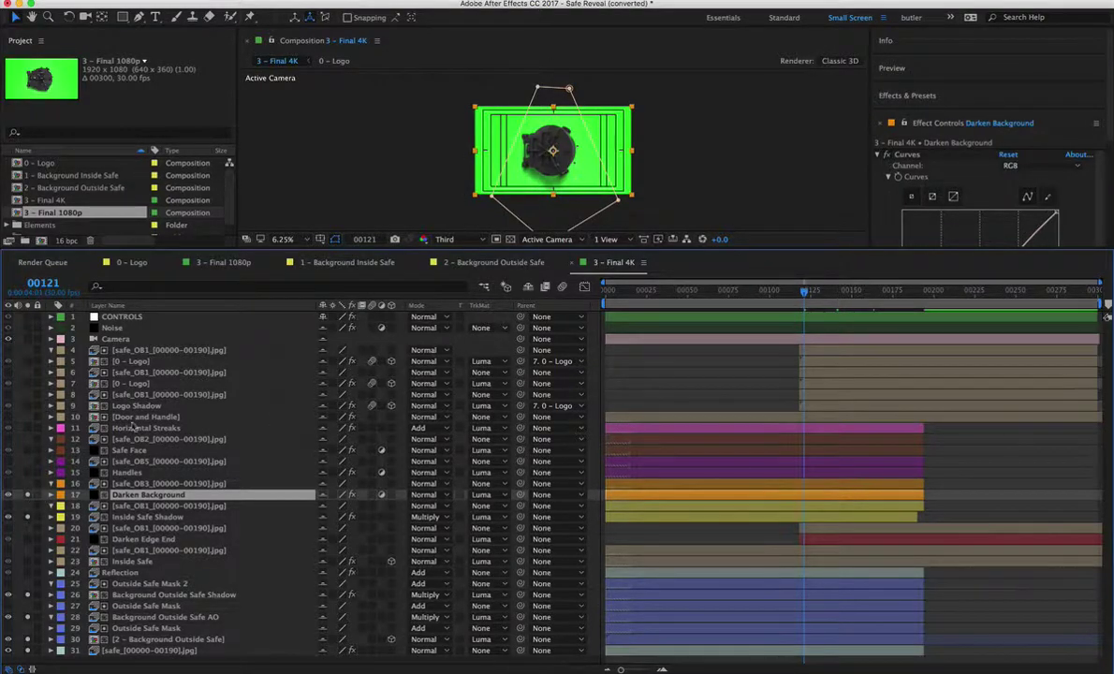
Inspect the Handles layer's Curves effect and solo the Safe Face layer at frame 121
click(163, 472)
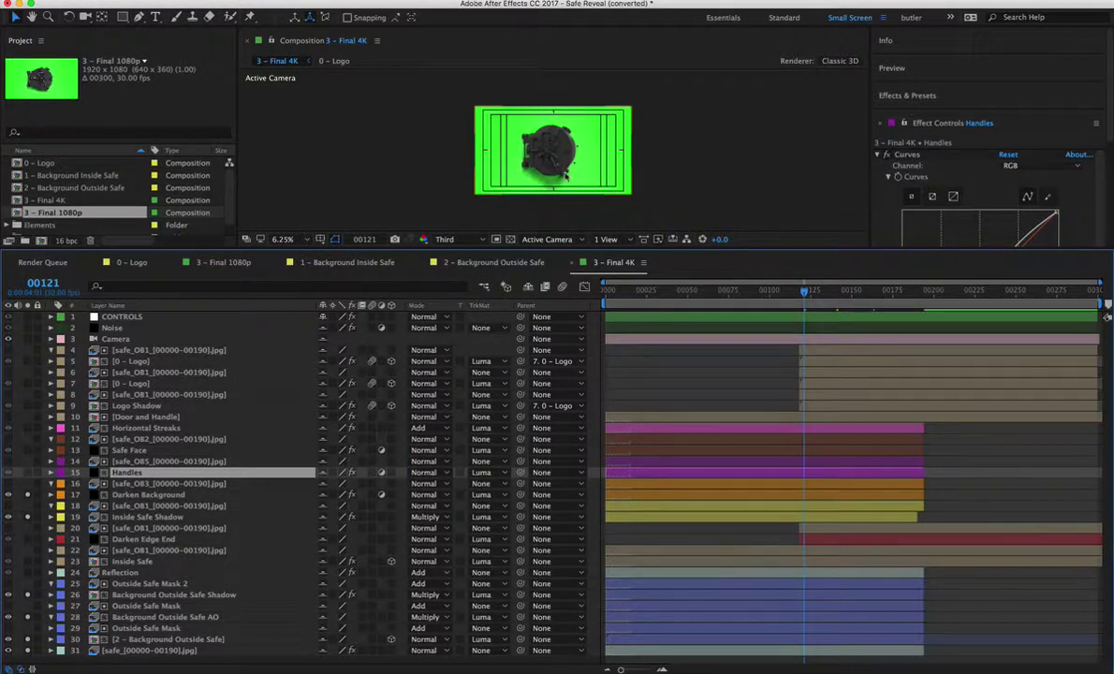
click(141, 450)
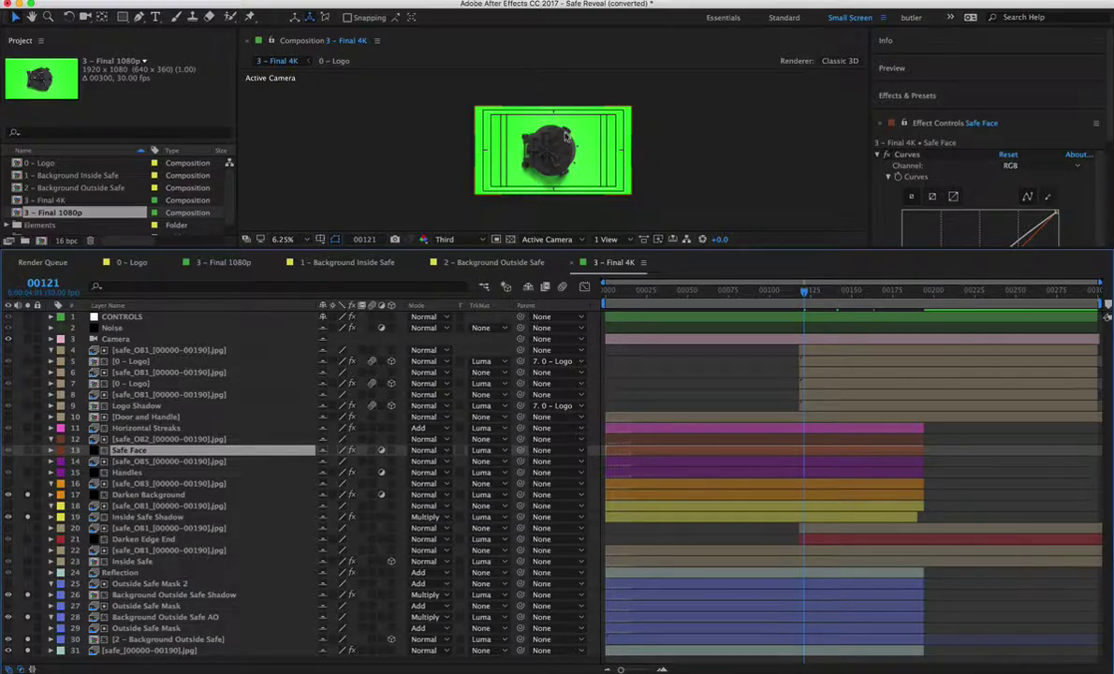
click(27, 451)
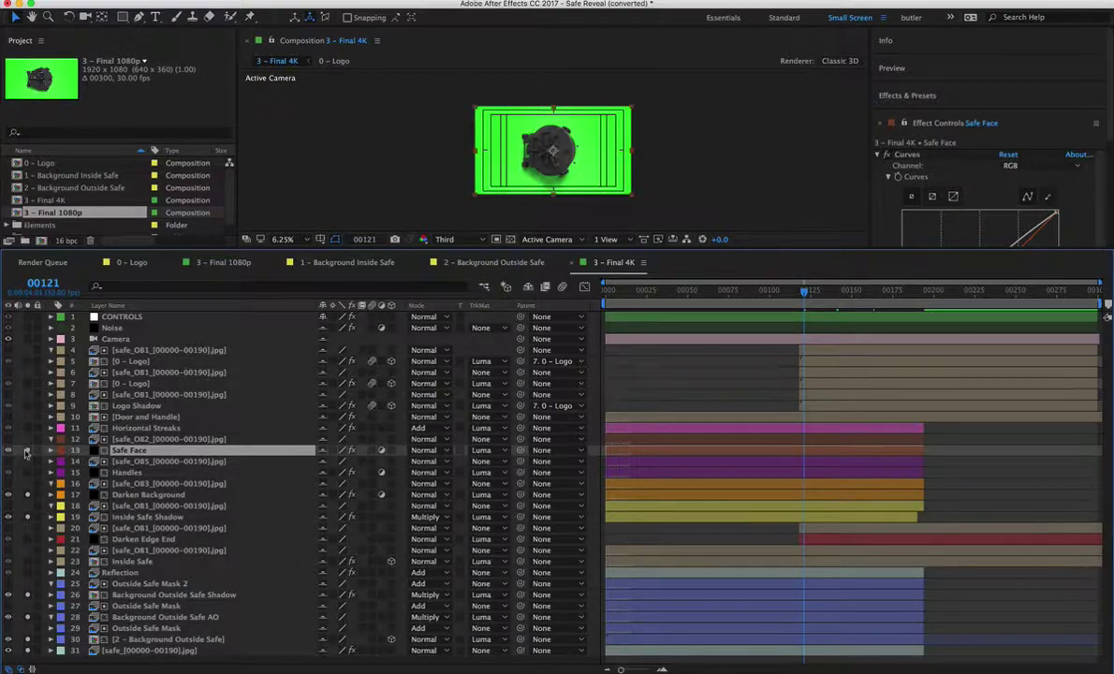
Solo the Horizontal Streaks layer and examine the safe door at 25% magnification along with the layer's effects
click(147, 428)
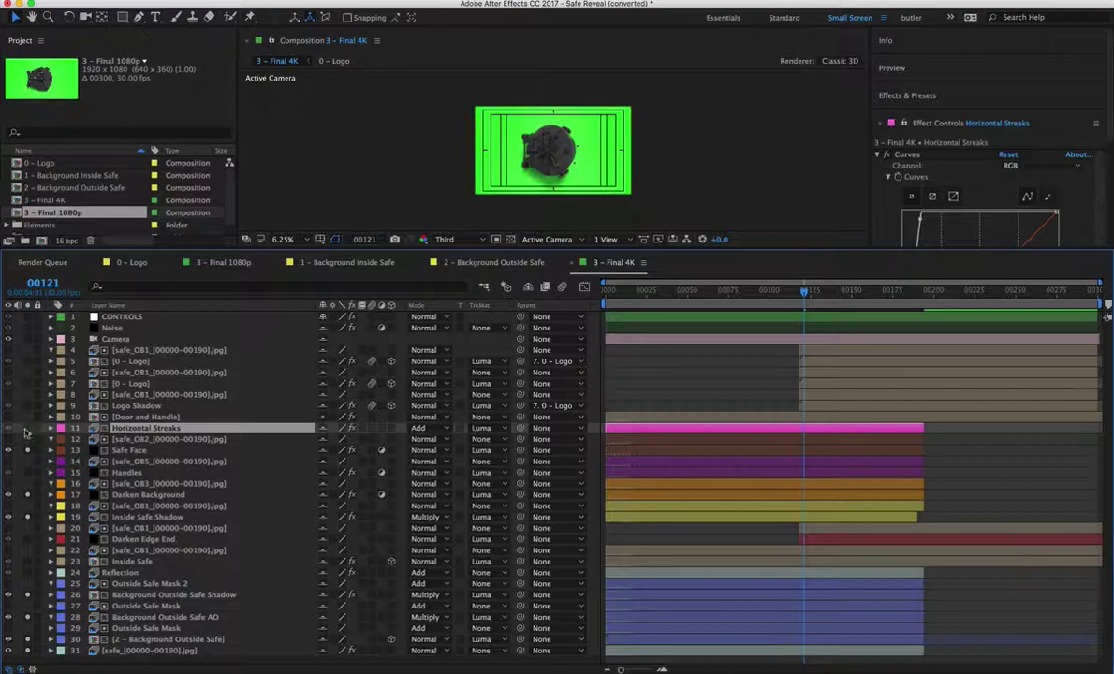
key(period)
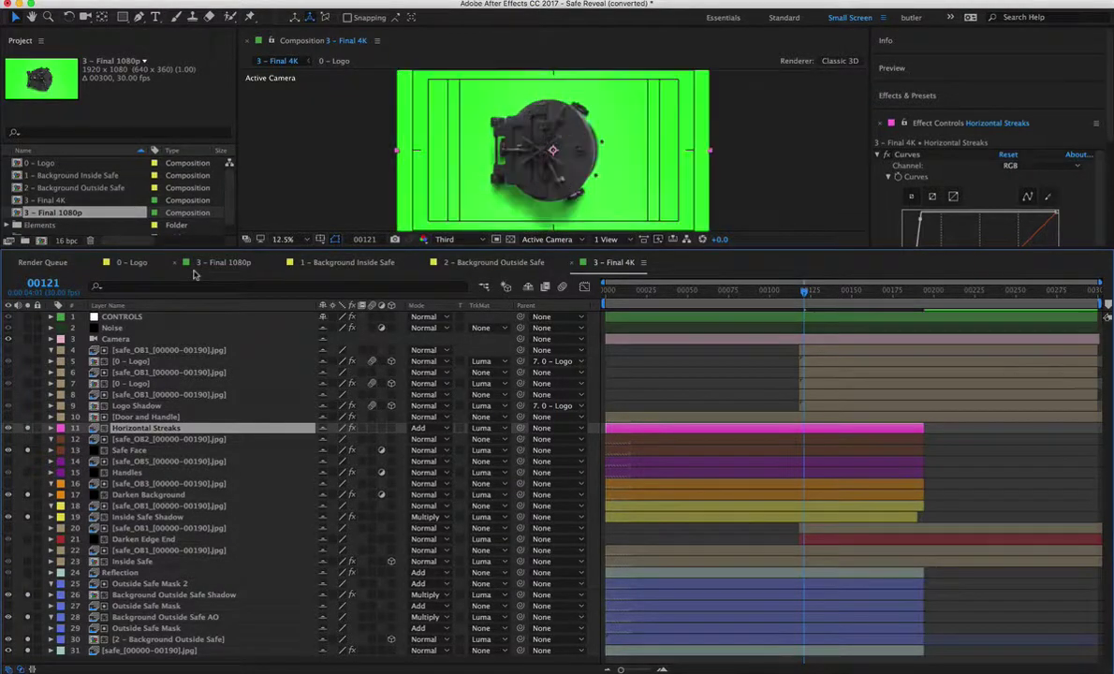
key(period)
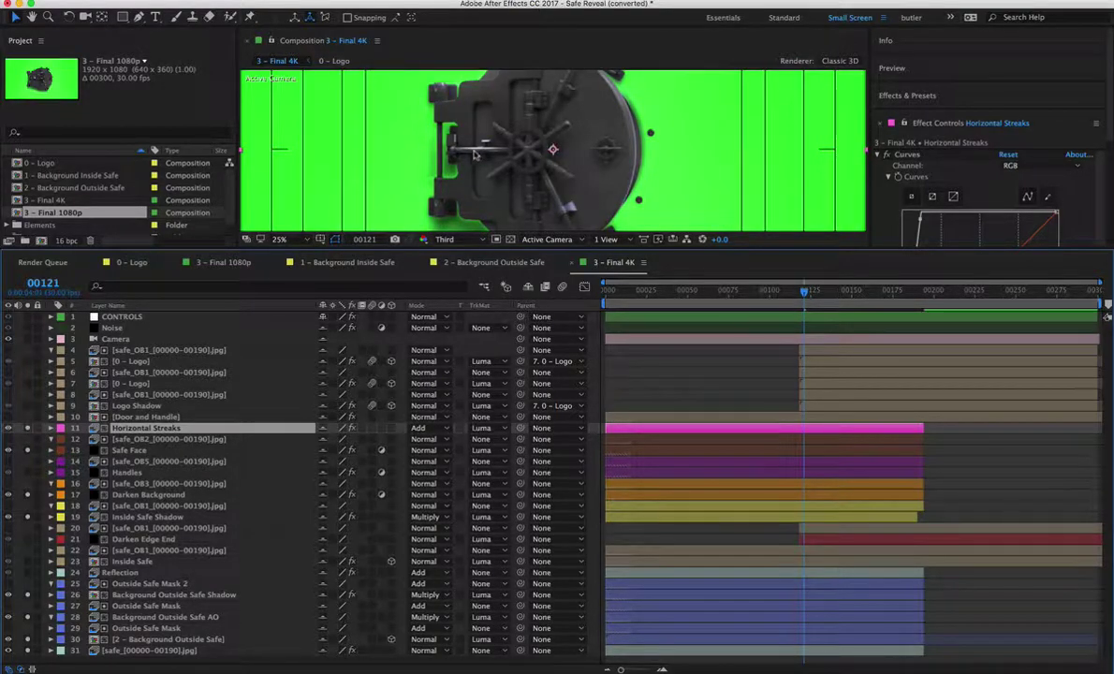
drag(528, 116, 553, 142)
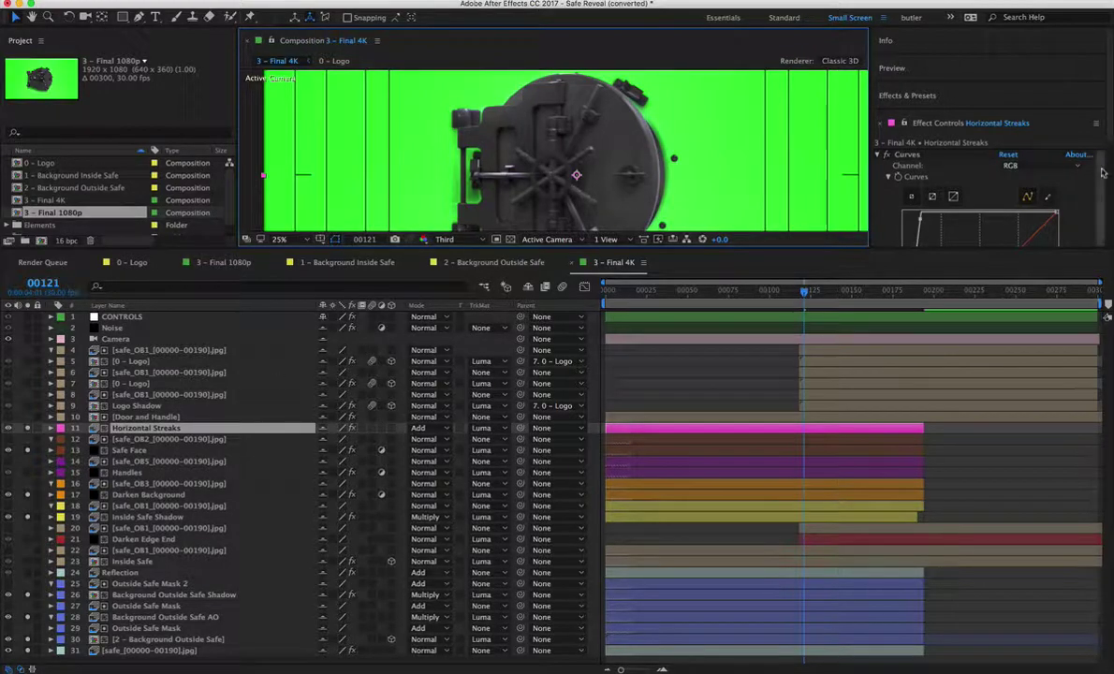
scroll(1095, 187, down, 3)
drag(1111, 223, 1075, 198)
scroll(1075, 199, up, 5)
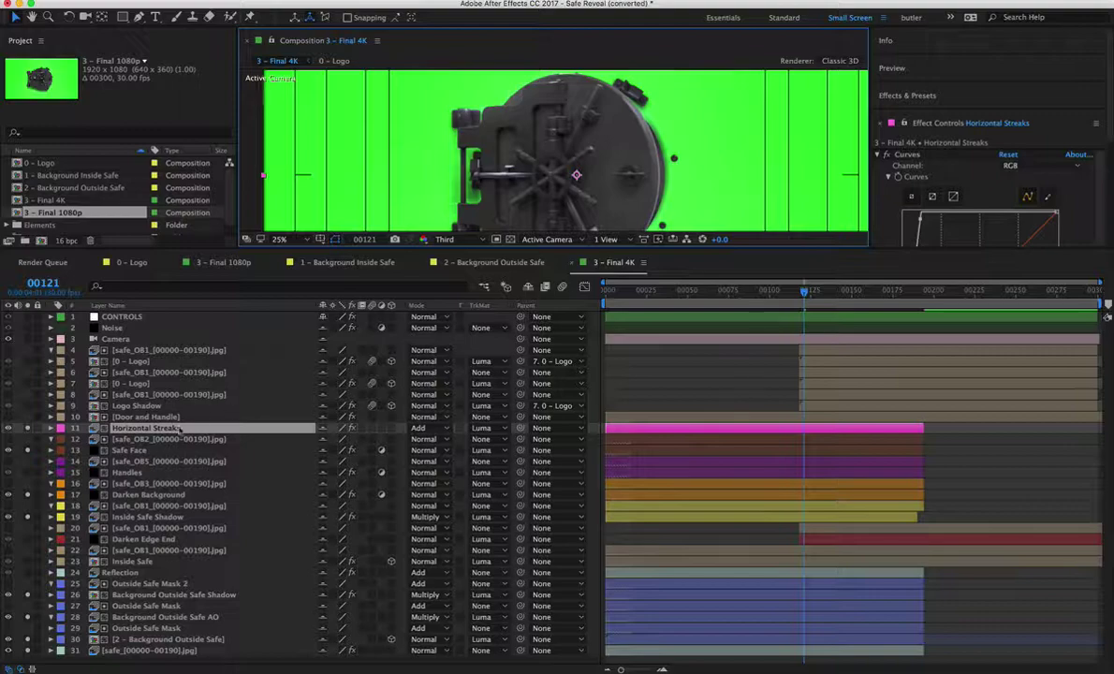
Select the logo layers 4 to 9, advance the preview to frame 201 and solo the logo and its shadow
click(150, 417)
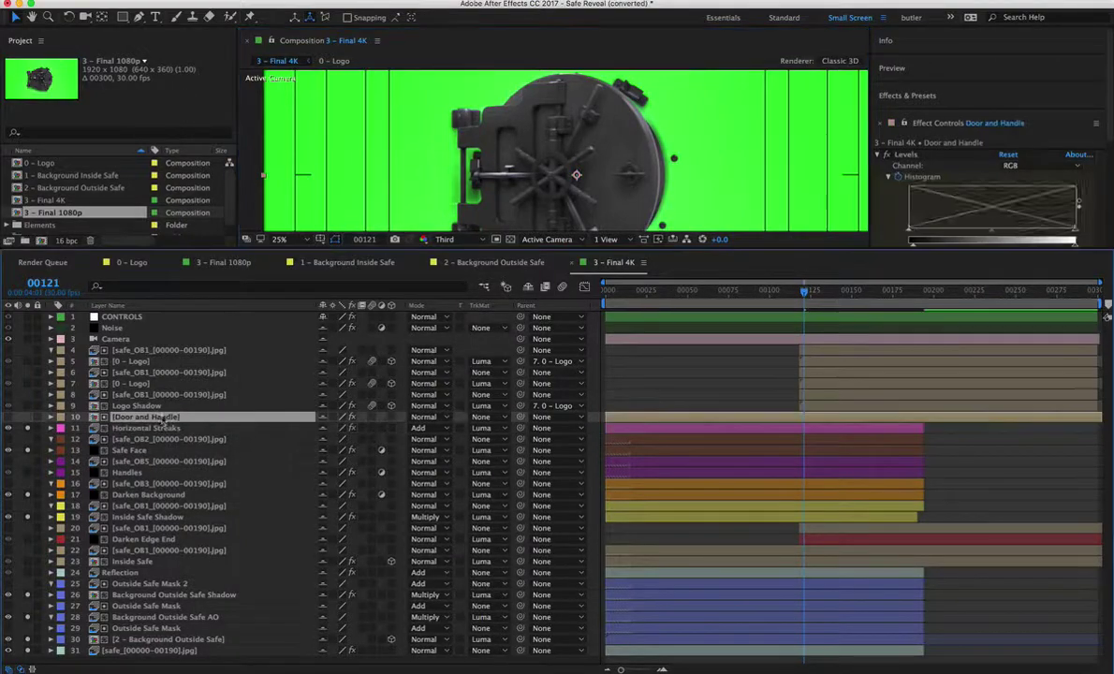
click(141, 405)
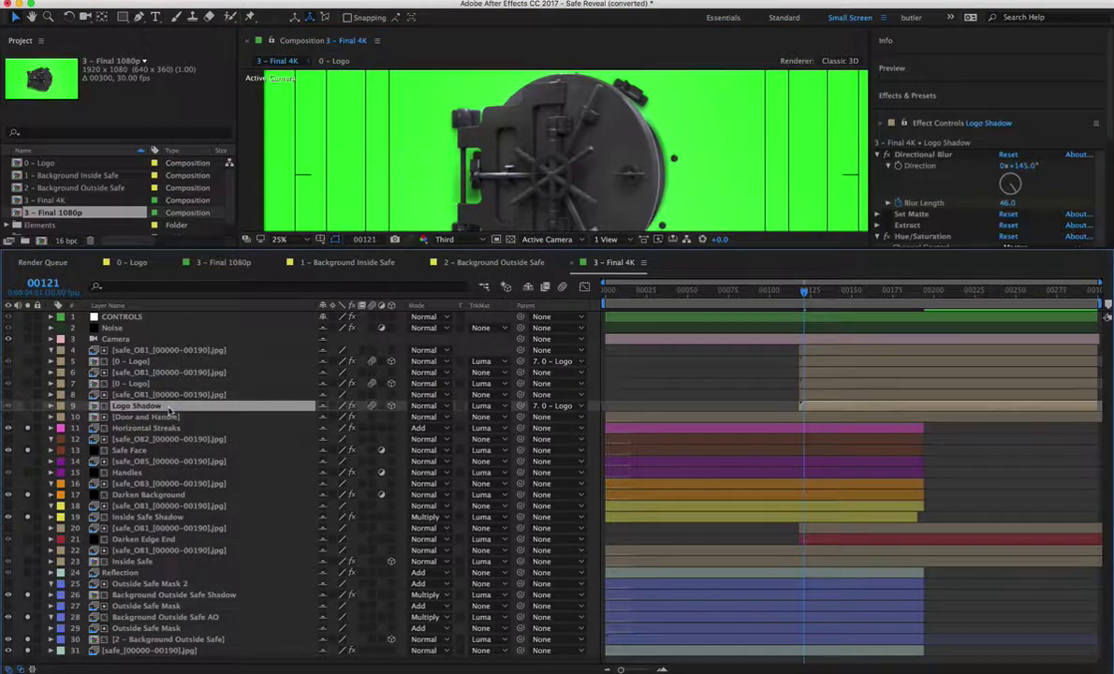
shift+click(154, 350)
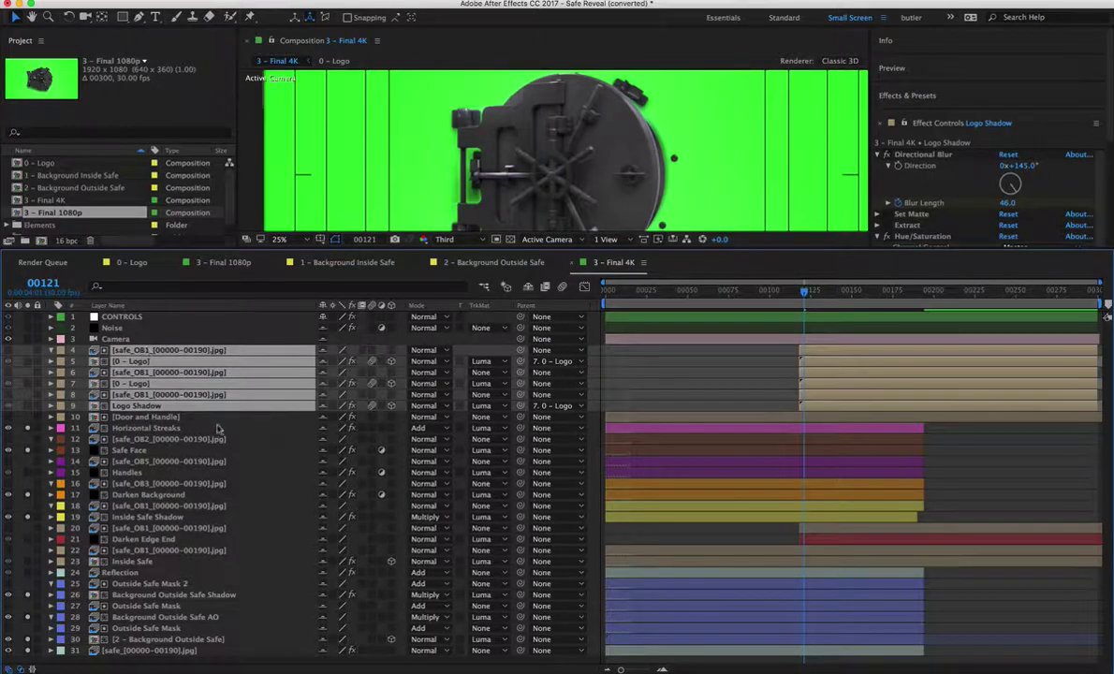
key(space)
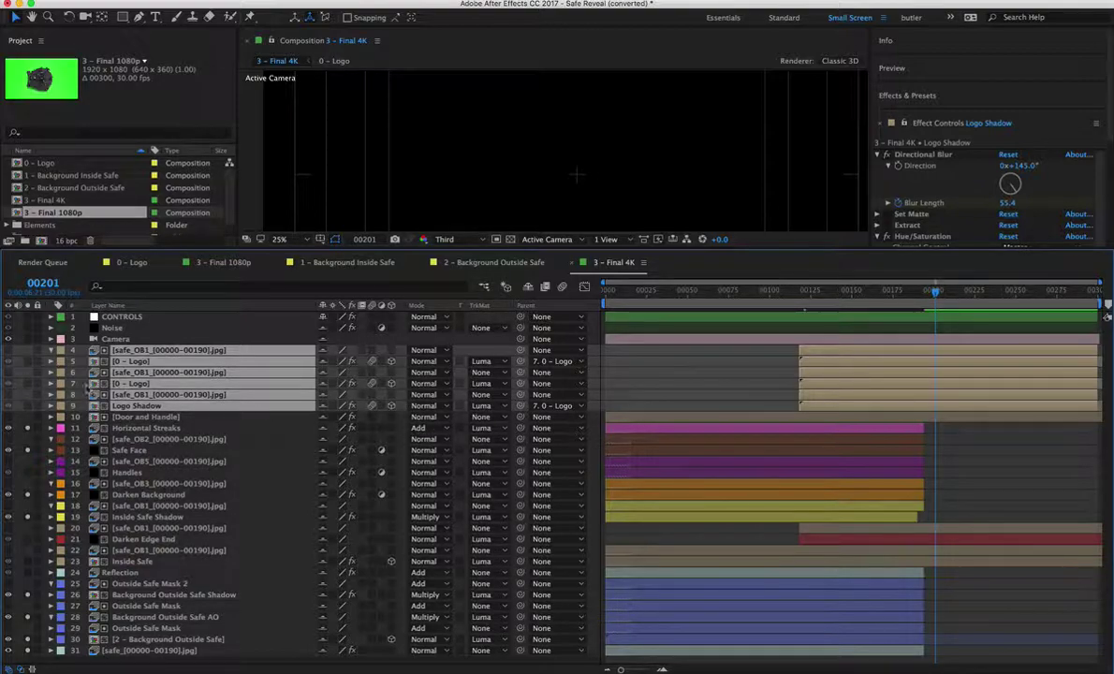
click(28, 407)
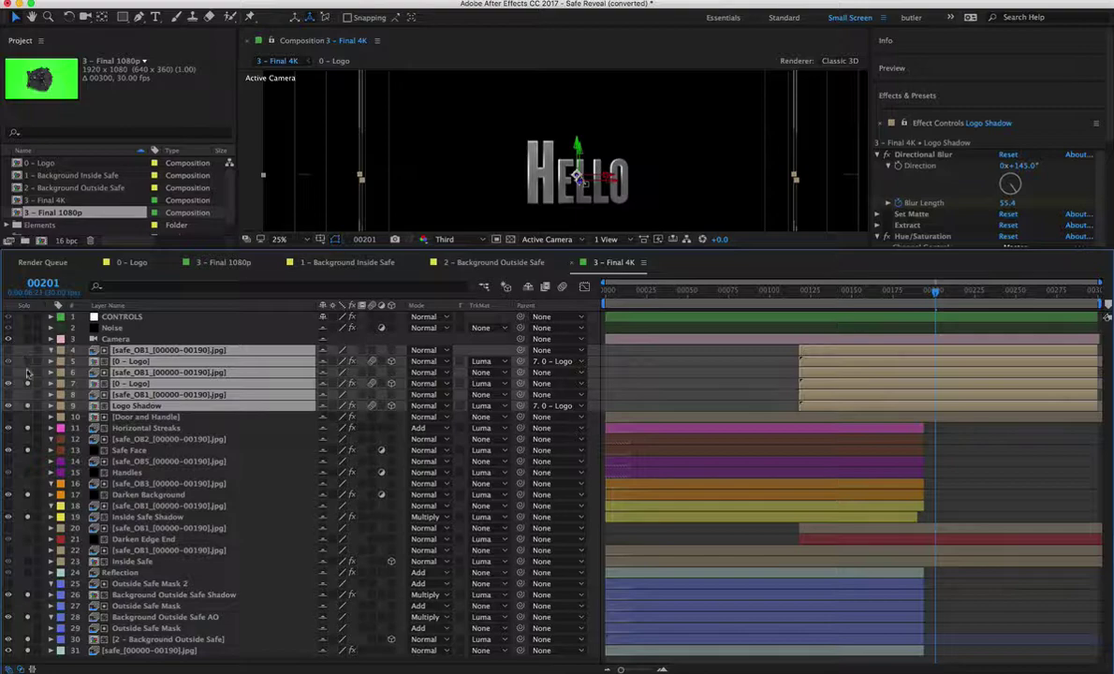
Turn off solo for all layers and compare the Hello logo with Logo Shadow hidden and shown
drag(27, 361, 27, 640)
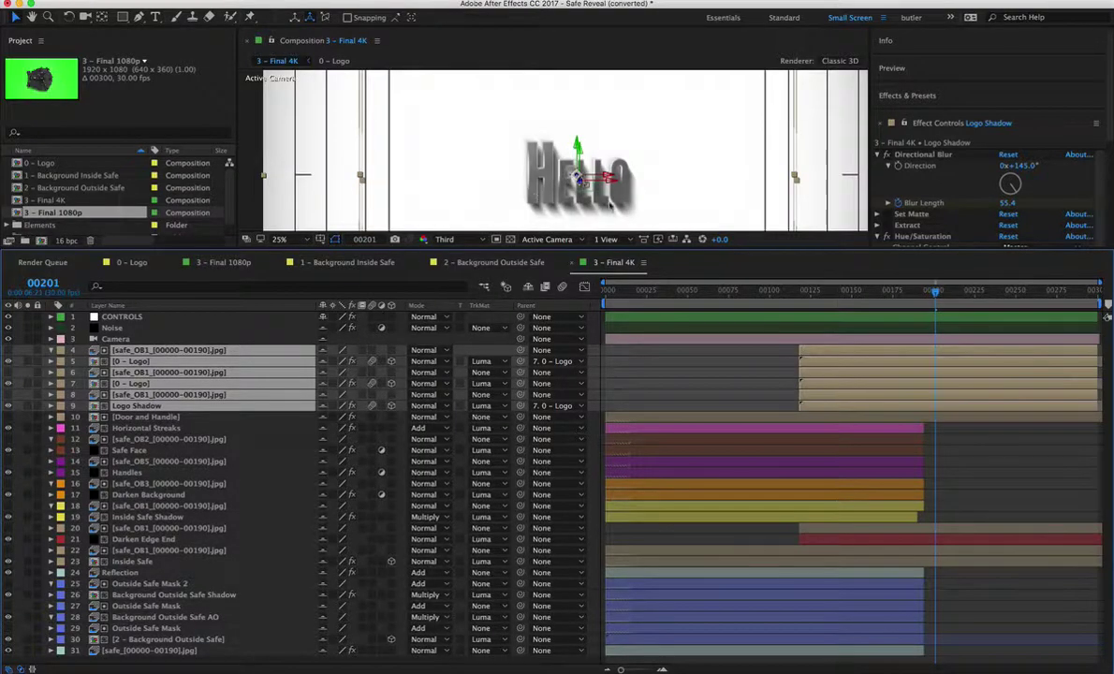
key(super+shift+a)
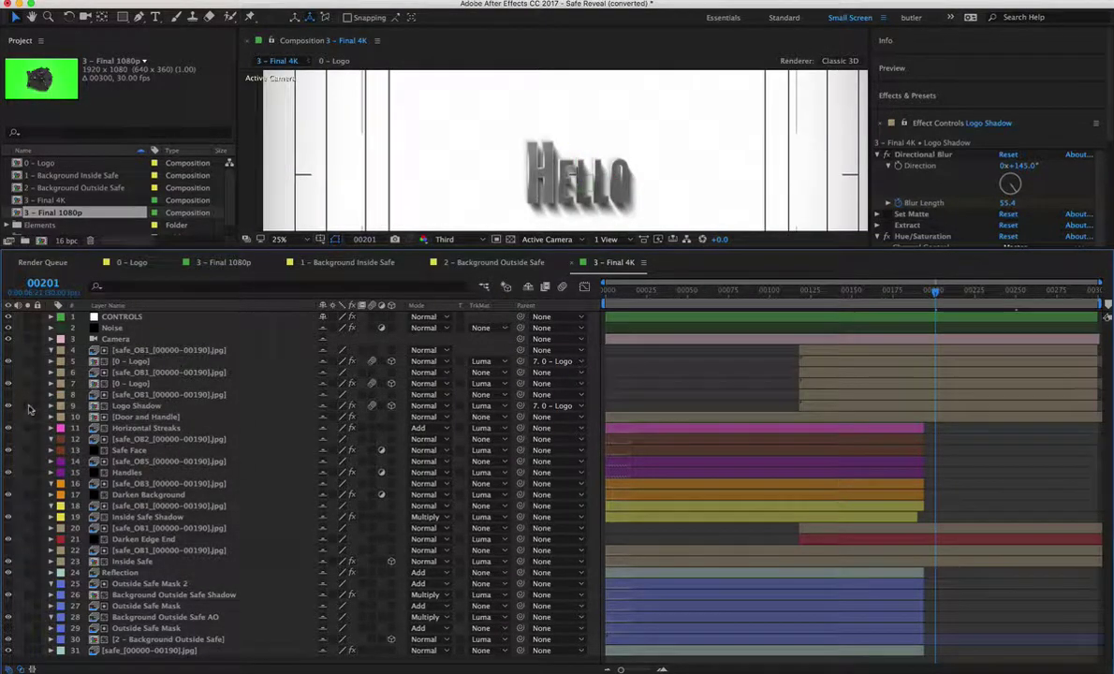
click(28, 406)
click(28, 407)
click(8, 407)
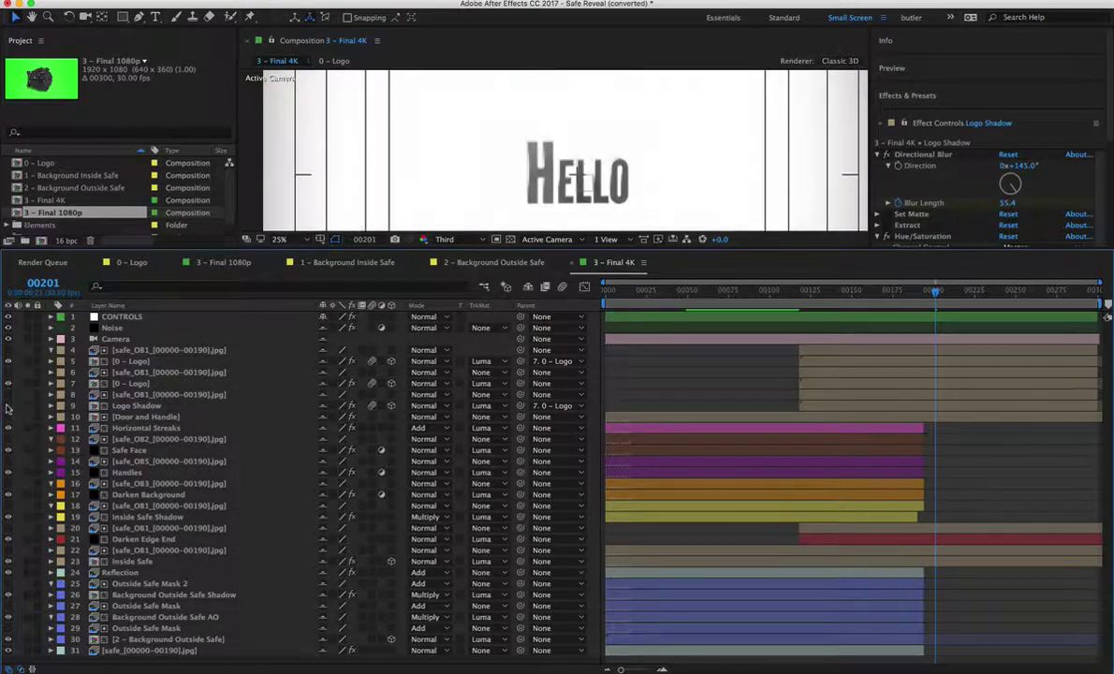
Inspect the effects on both 0 – Logo layers and the checkbox options on the CONTROLS layer, then clear the selection
click(140, 383)
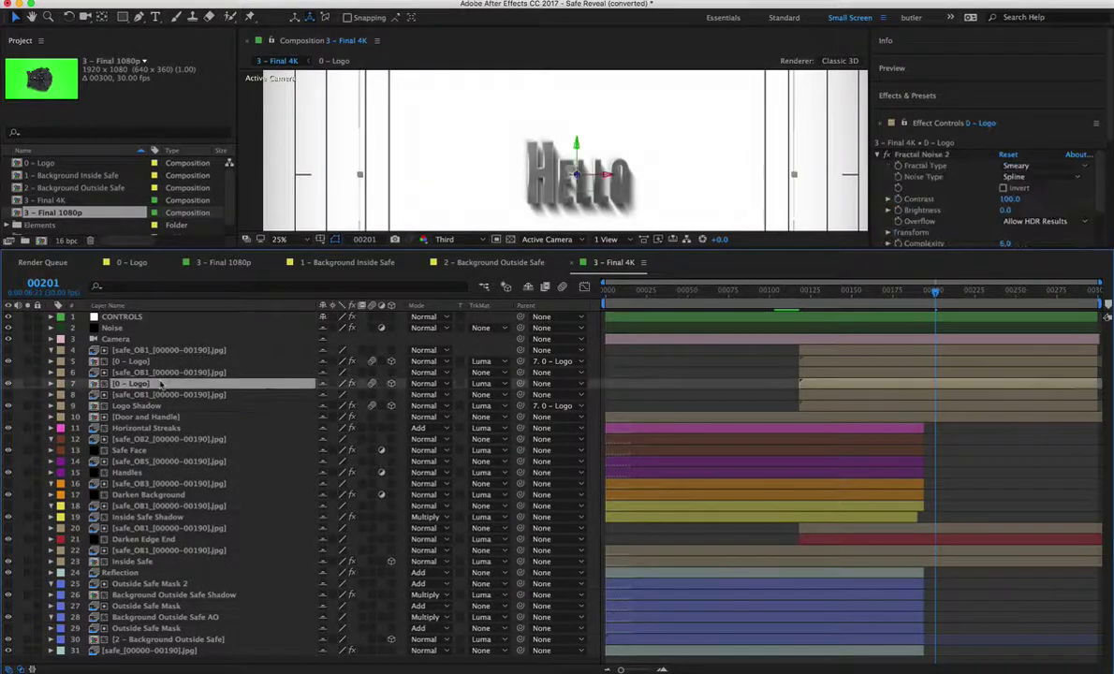
click(140, 361)
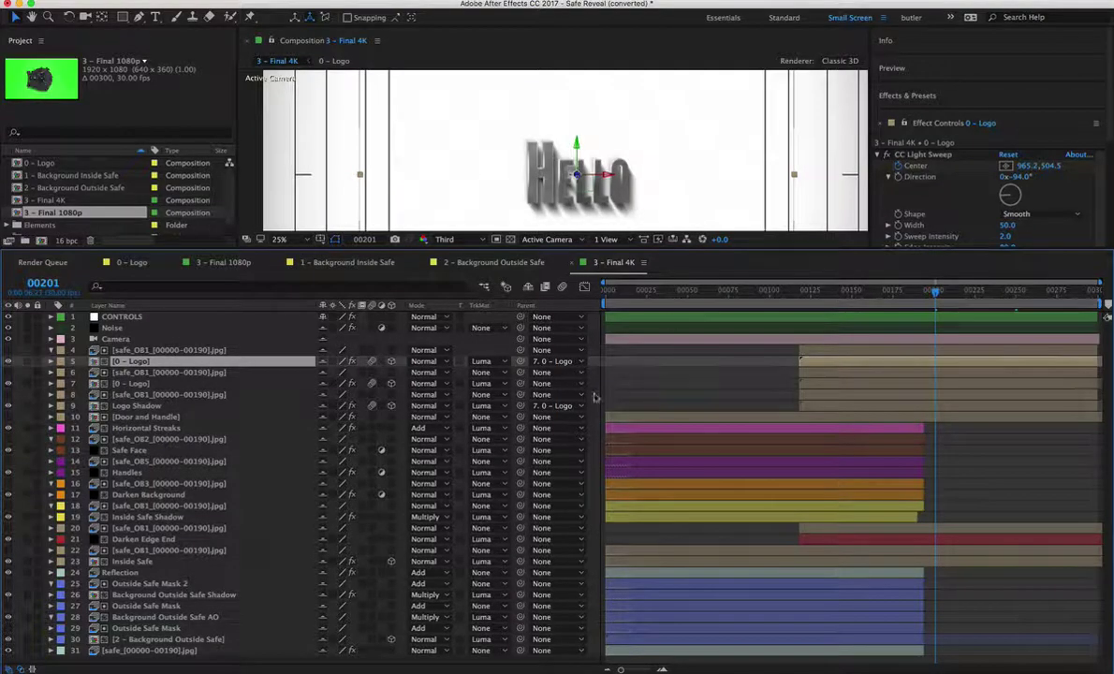
click(137, 317)
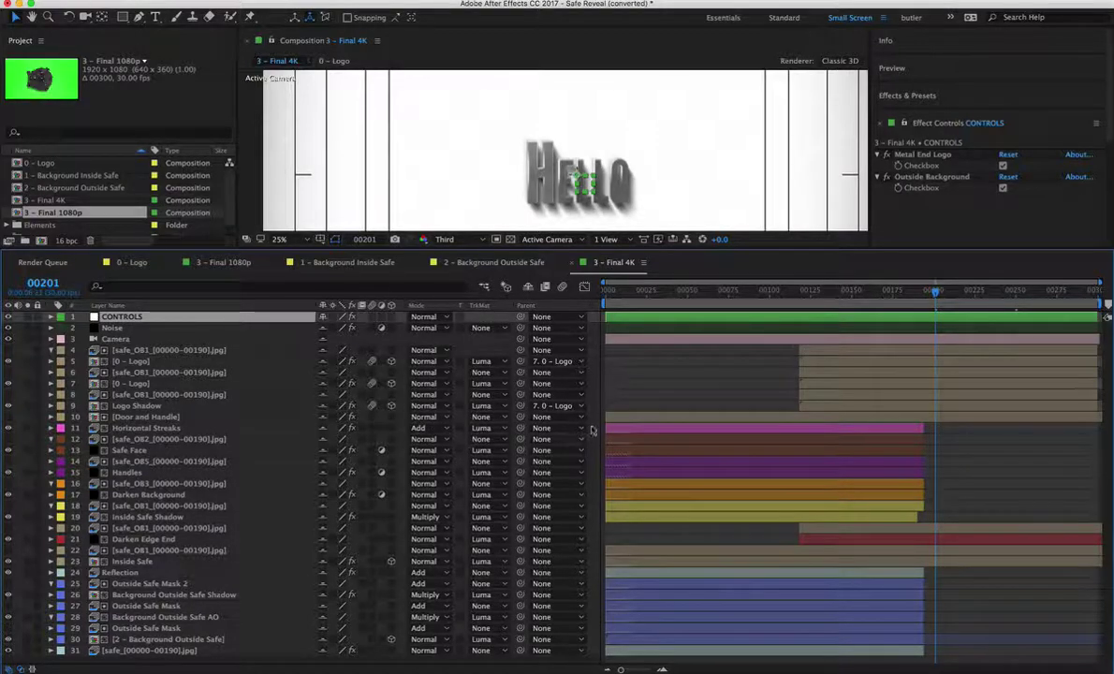
click(658, 397)
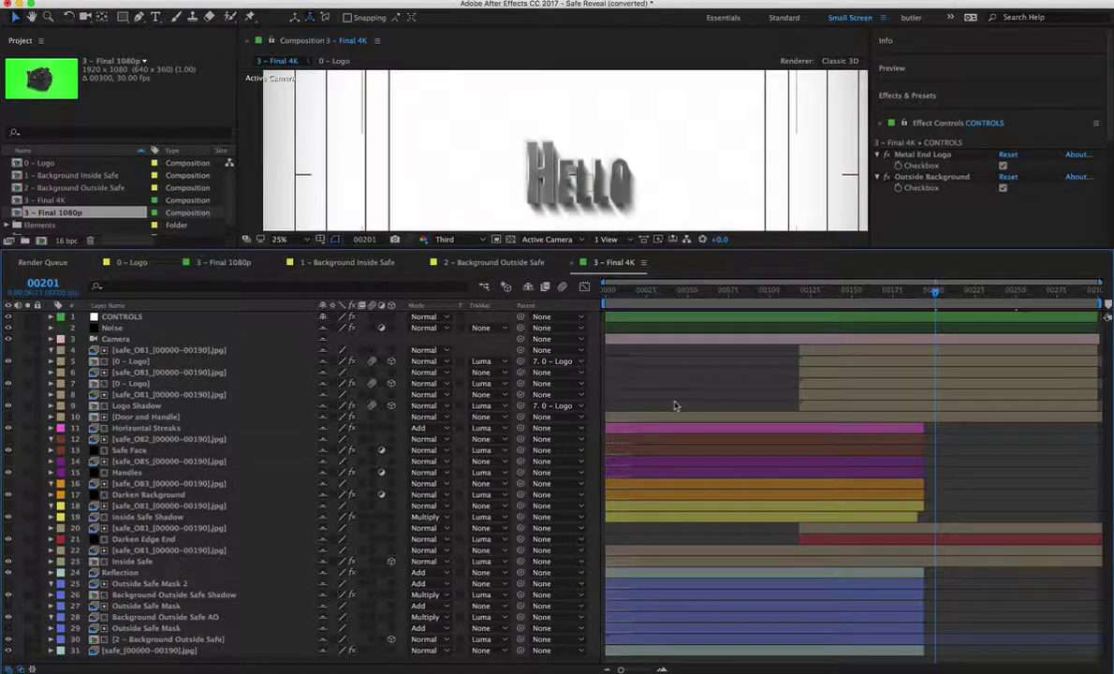